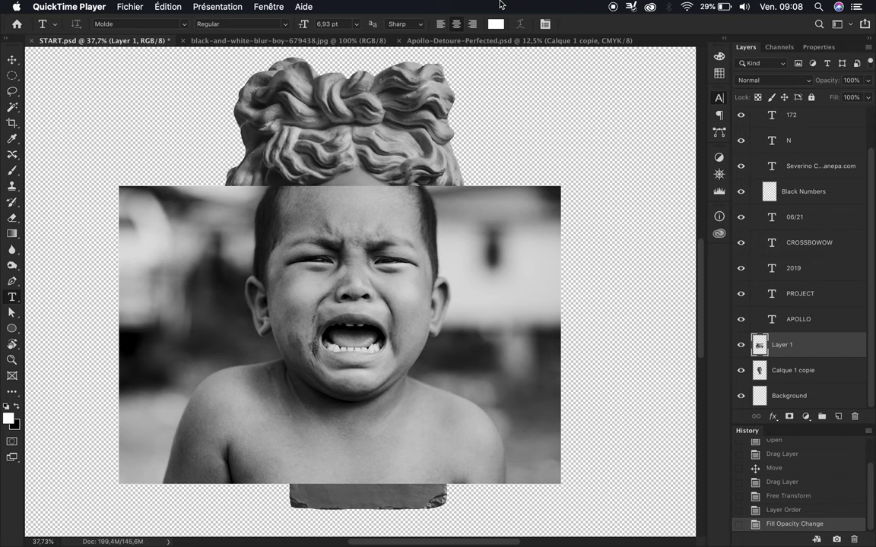
Collapse Groupe 1 and add a white layer mask to the statue layer Calque 1 copie
left_click(754, 115)
left_click(813, 160)
left_click(789, 416)
Set up a 476 px Arrondi flou soft round brush
key("b")
left_click(80, 24)
left_click(76, 145)
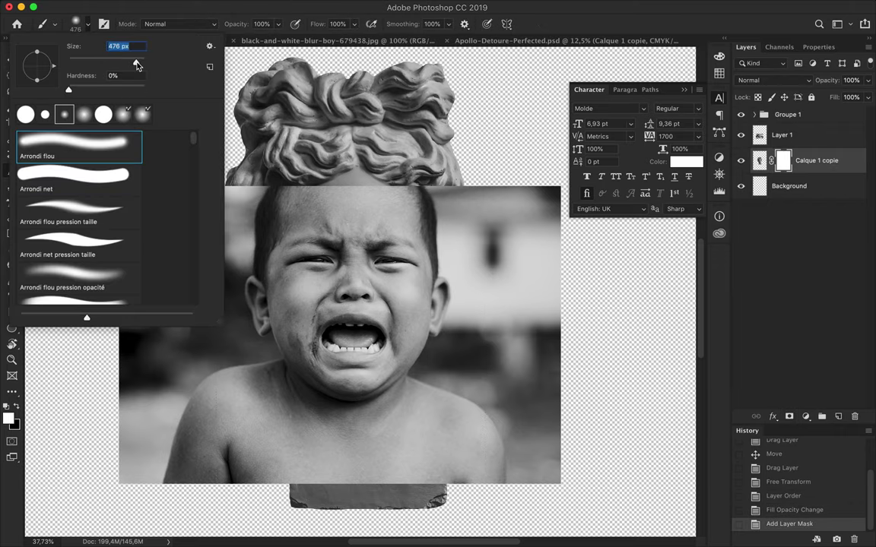
key("Return")
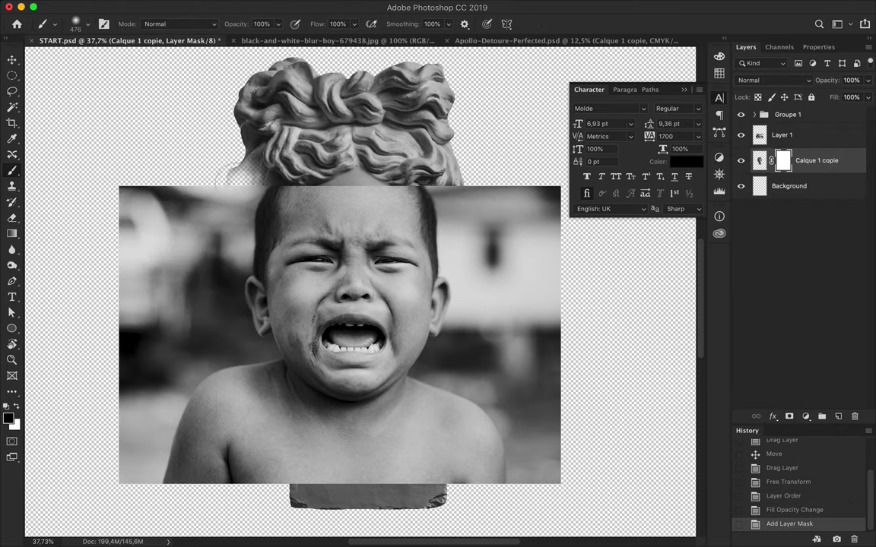
left_click(782, 135)
Add a mask to the boy photo and paint out its background and forehead edge
left_click(789, 417)
mouse_move(232, 269)
left_mouse_down()
mouse_move(127, 238)
mouse_move(122, 254)
mouse_move(151, 439)
mouse_move(178, 424)
left_mouse_up()
mouse_move(486, 256)
left_mouse_down()
mouse_move(513, 187)
mouse_move(516, 223)
mouse_move(250, 367)
mouse_move(190, 477)
mouse_move(250, 352)
mouse_move(426, 356)
mouse_move(438, 254)
left_mouse_up()
mouse_move(423, 178)
left_mouse_down()
mouse_move(304, 177)
mouse_move(232, 262)
left_mouse_up()
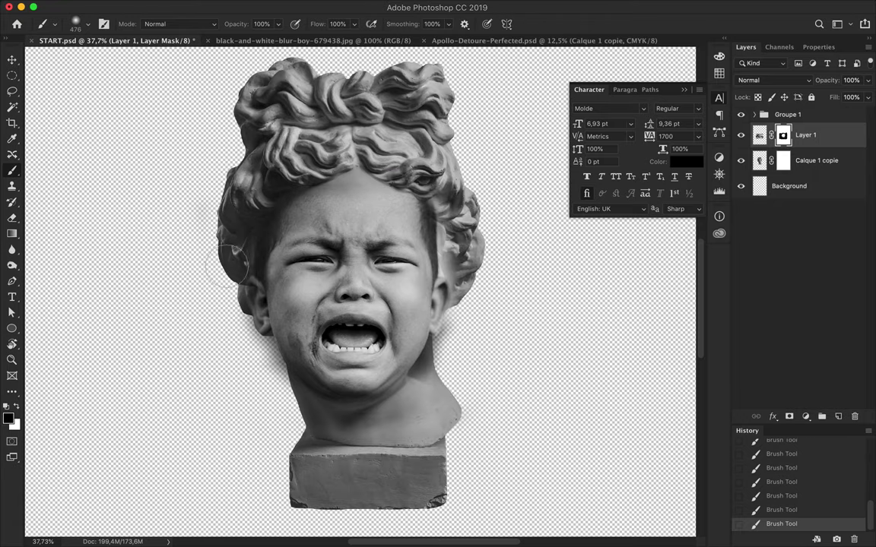
left_click_drag(486, 235, 468, 190)
Shrink the brush to 178 px and soften the mouth, chin, neck and jaw edges
scroll(481, 334, "up", 3)
right_click(433, 228)
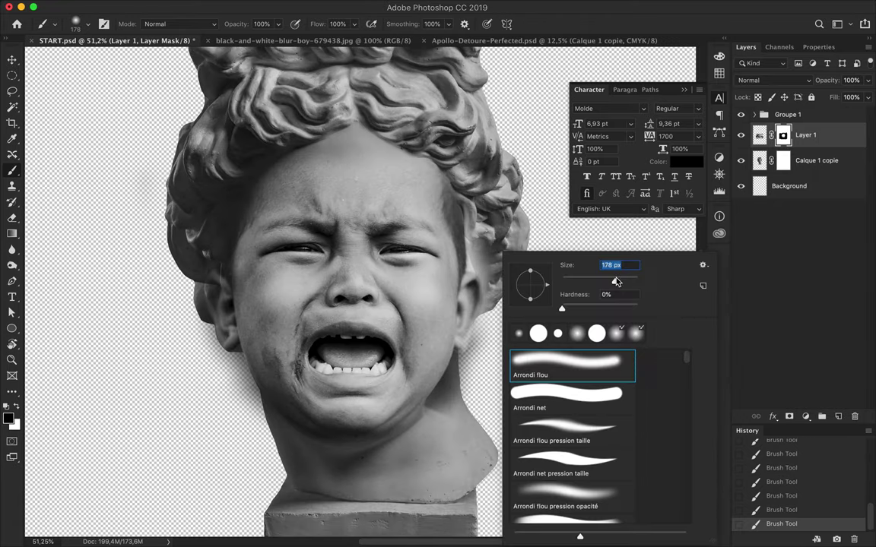
key("Return")
left_click_drag(455, 391, 512, 495)
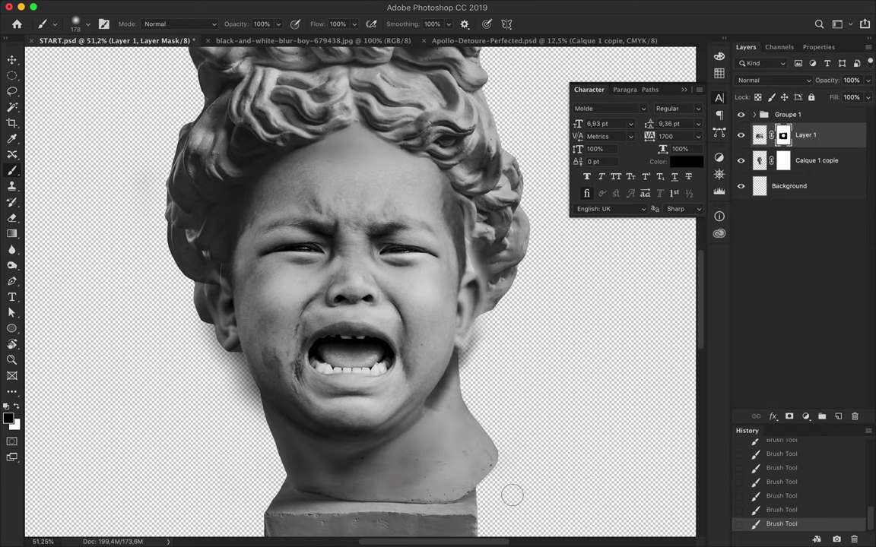
left_click_drag(280, 443, 232, 368)
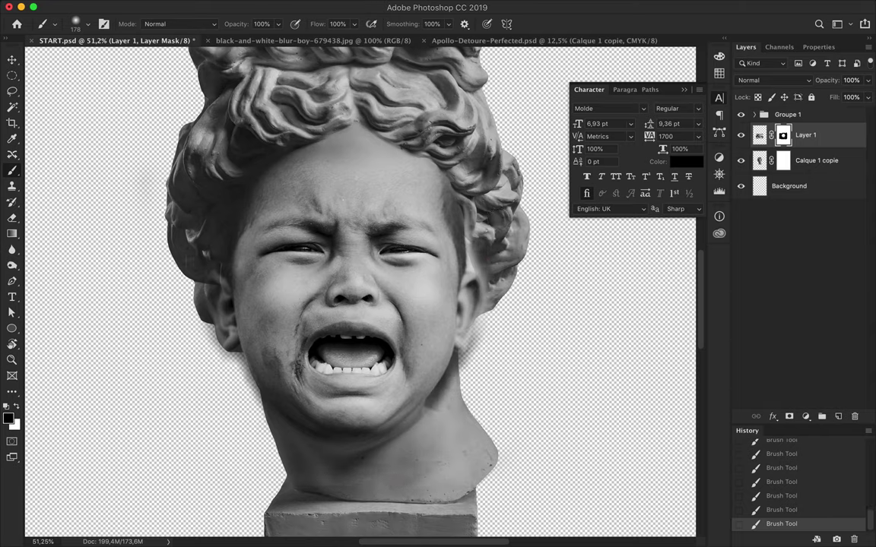
Switch the painting colour to white, resize the brush to 100 px, and undo then redo the last stroke
left_click(16, 407)
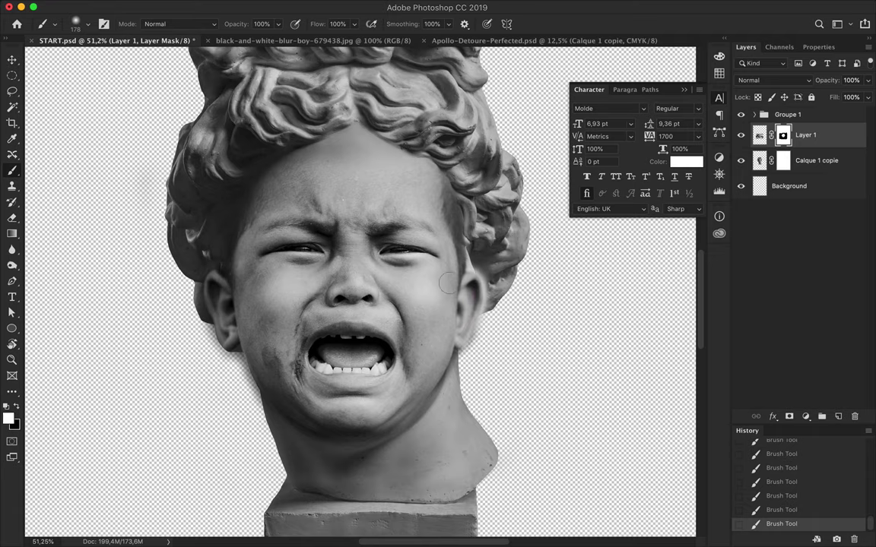
right_click(509, 342)
key("Return")
key("ctrl+z")
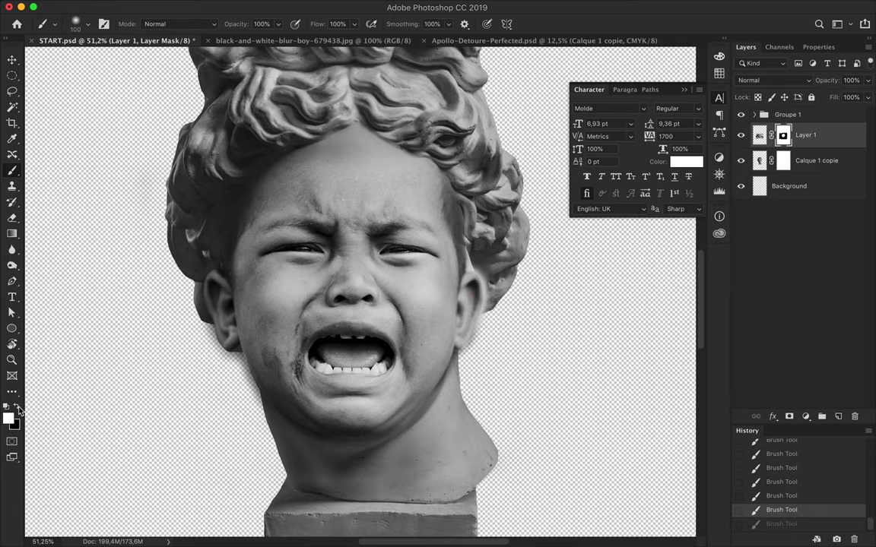
key("ctrl+shift+z")
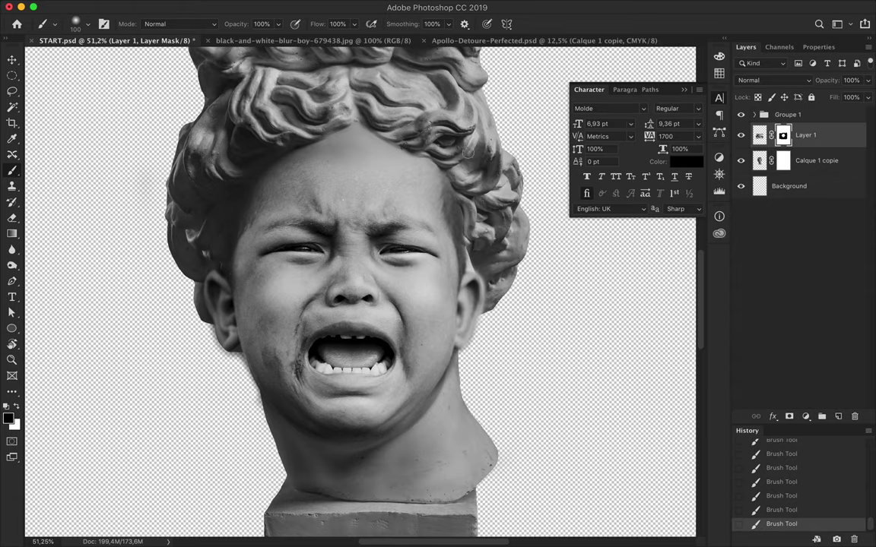
Using a 54 px brush, clean the mask along the jaw, neck and behind the ear
scroll(538, 333, "up", 5)
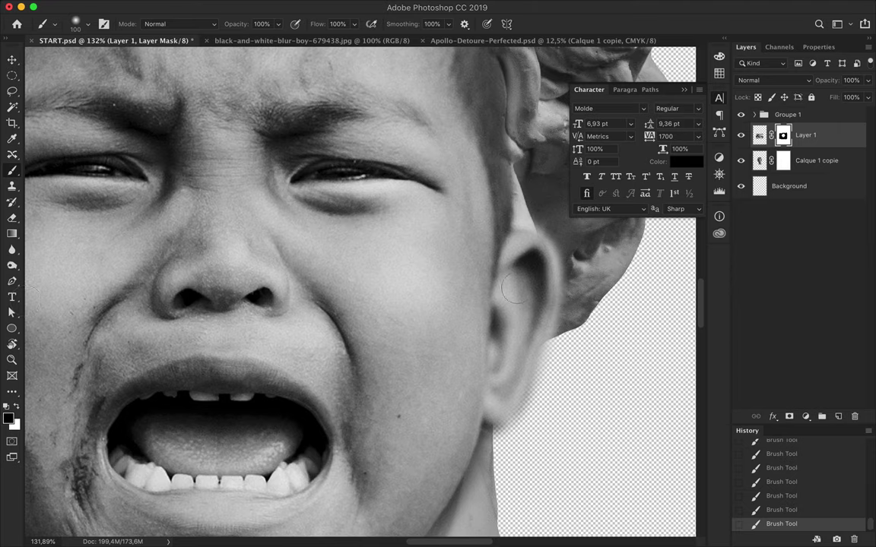
right_click(581, 247)
key("Return")
left_click_drag(596, 275, 498, 323)
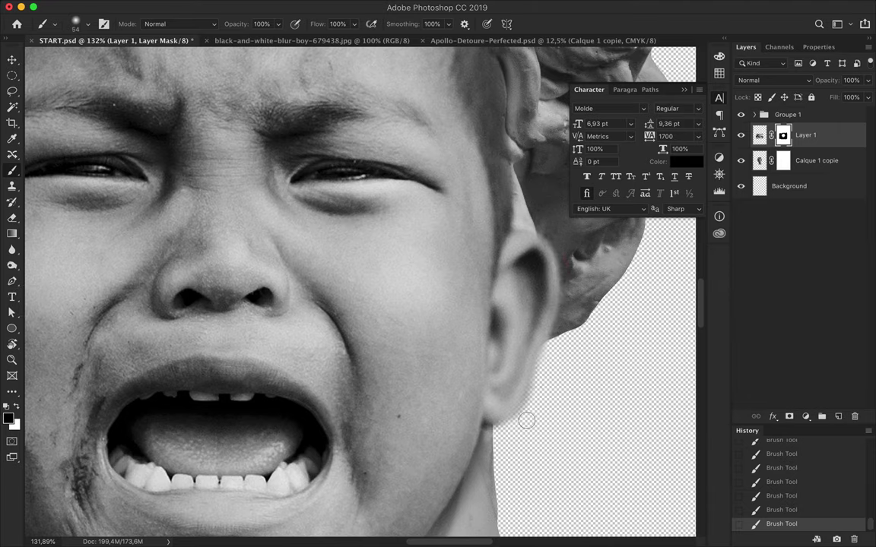
left_click_drag(487, 470, 521, 299)
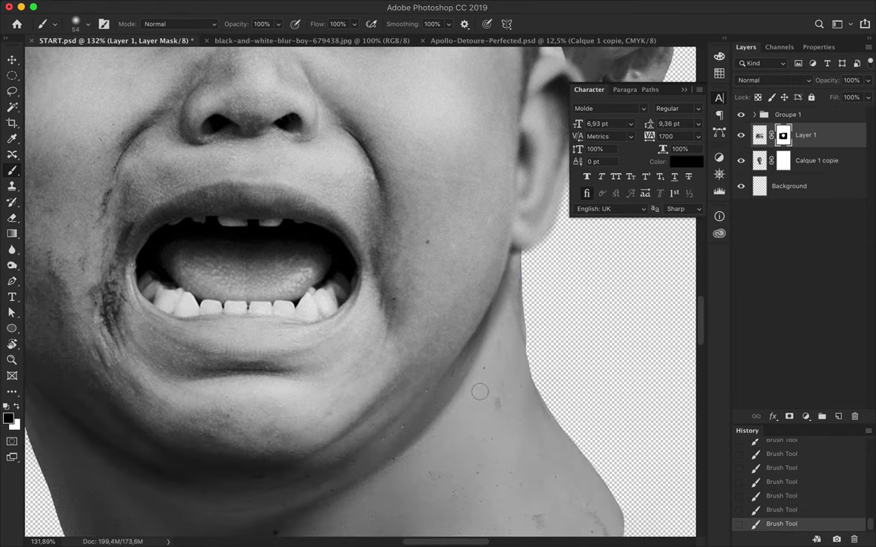
scroll(480, 391, "left", 10)
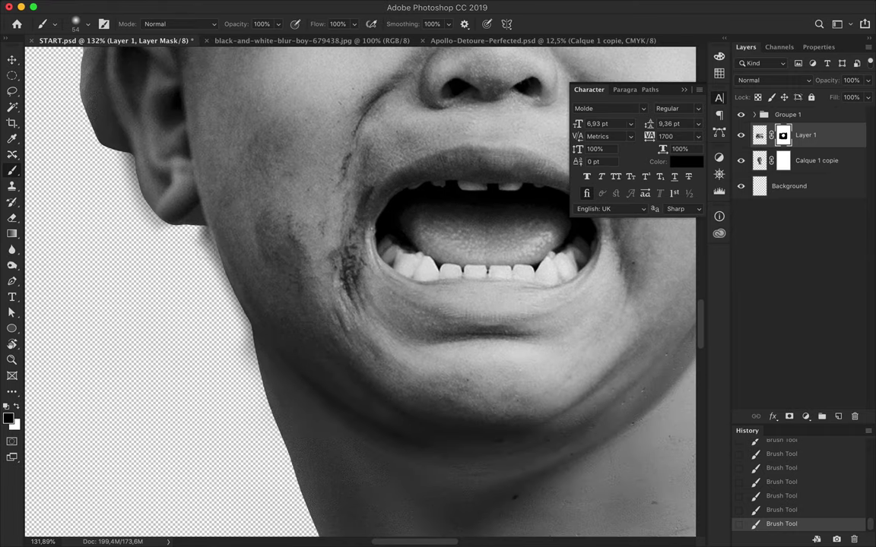
left_click_drag(179, 213, 240, 378)
left_click_drag(148, 212, 119, 160)
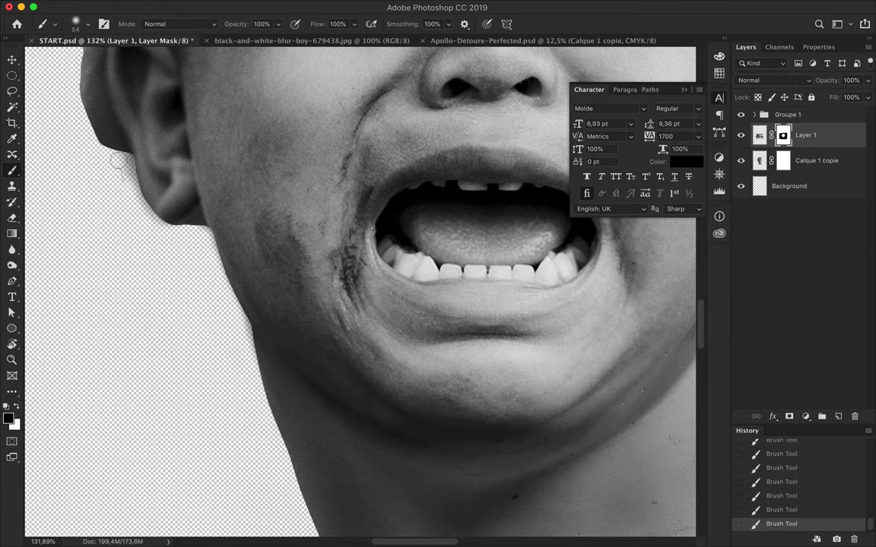
Fit the poster in view and nudge the face layer slightly left
scroll(176, 242, "up", 5)
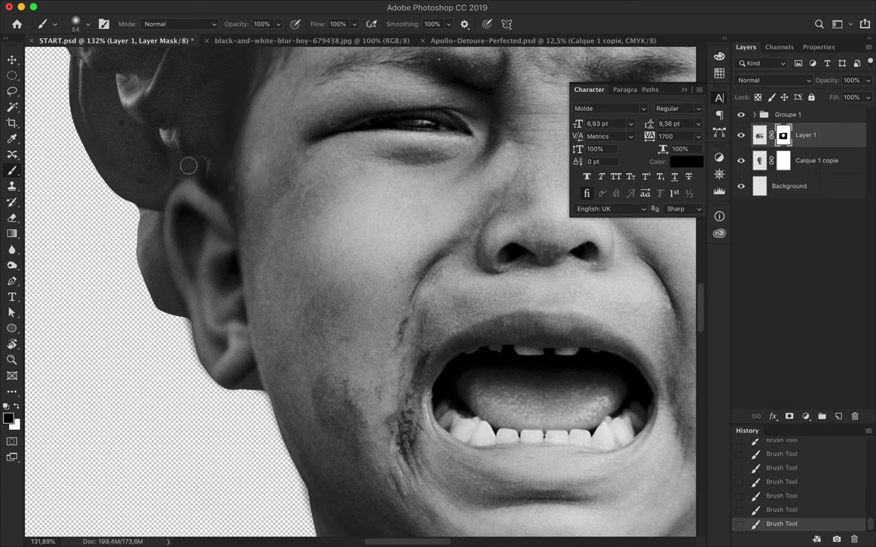
key("super+0")
key("v")
key("shift+Left")
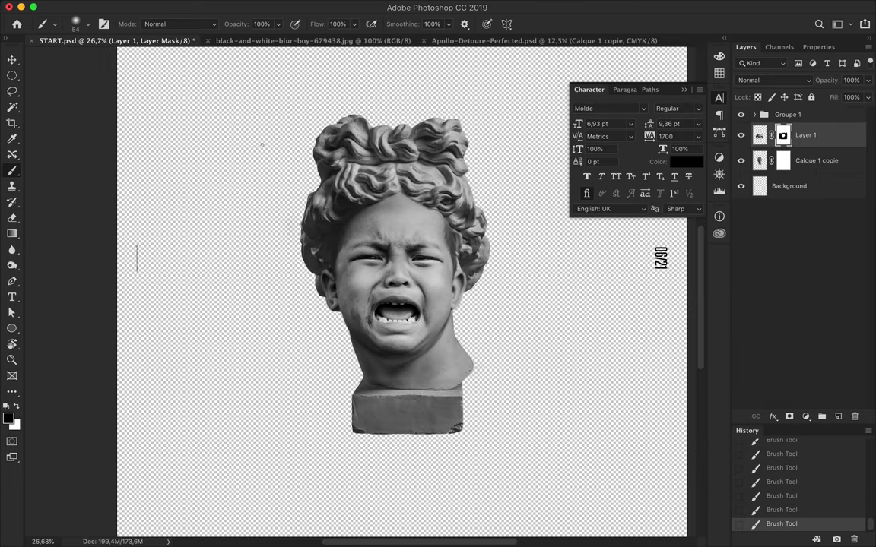
scroll(487, 243, "up", 5)
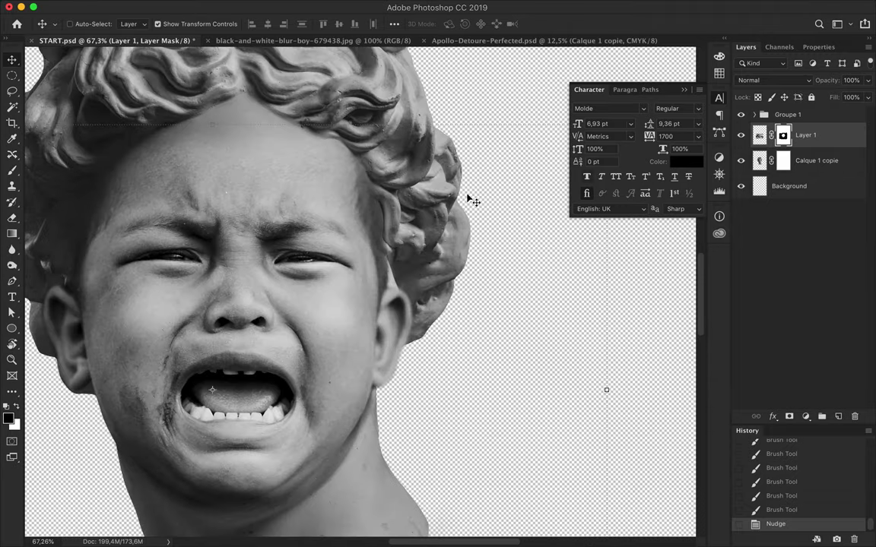
Add a Curves adjustment layer clipped to the boy's face layer
scroll(452, 200, "down", 3)
left_click(789, 416)
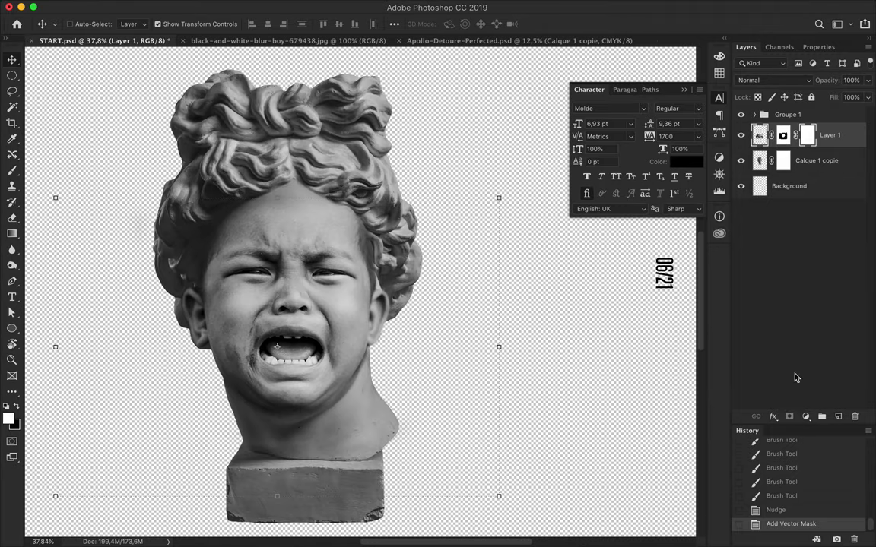
key("super+z")
left_click(806, 417)
left_click(792, 489)
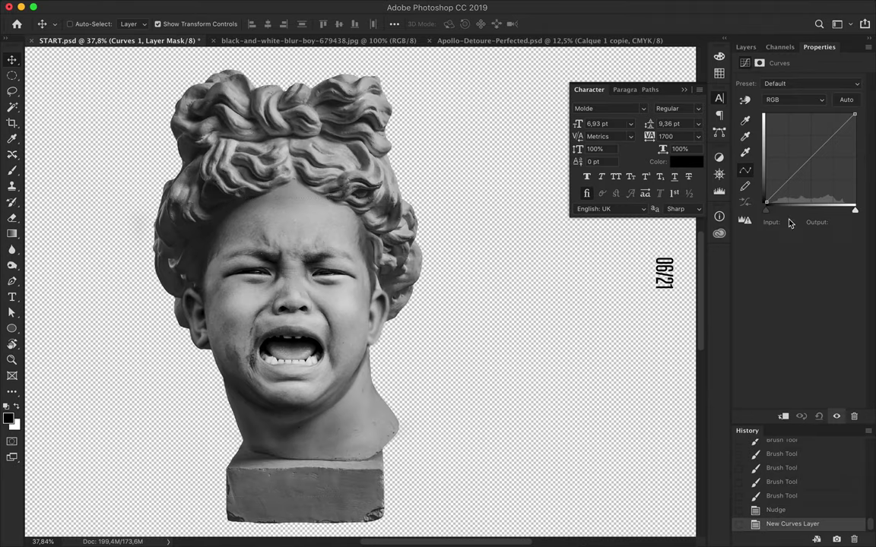
left_click(746, 47)
left_click(776, 146, "alt")
Set the Curves black point output to 32 and the white point output to 229
double_click(761, 135)
left_click_drag(765, 202, 765, 190)
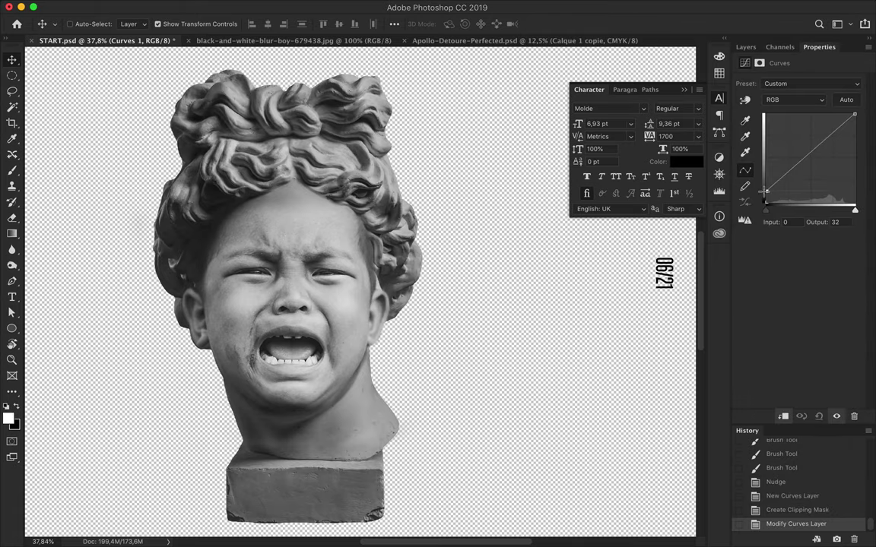
left_click_drag(855, 114, 854, 120)
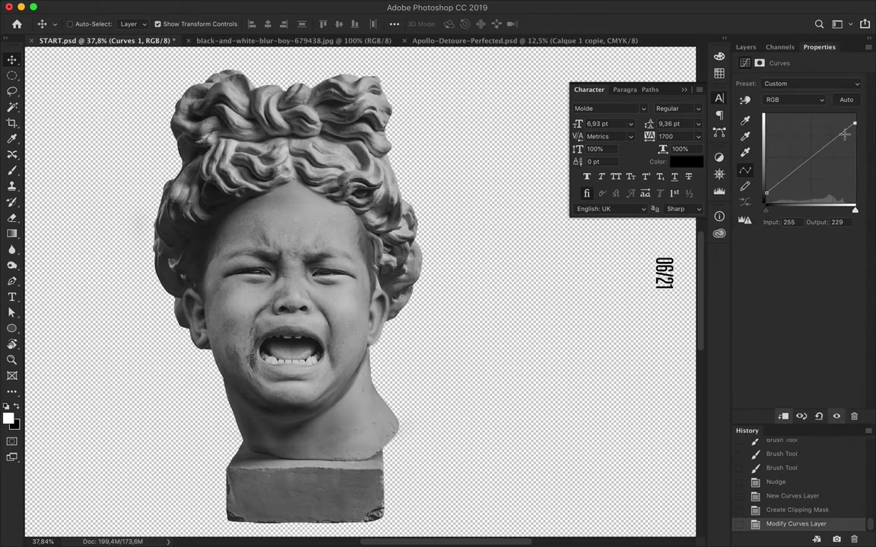
scroll(415, 243, "down", 2)
scroll(414, 243, "up", 8)
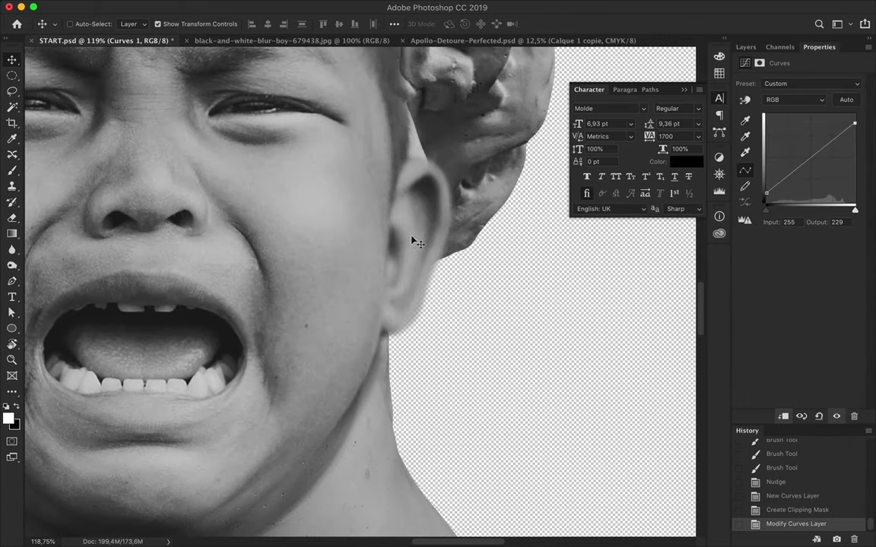
left_click(745, 46)
left_click(783, 161)
Paint the face mask along the neck edge and reduce the soft brush to 23 px
key("b")
left_click_drag(396, 345, 371, 401)
left_click_drag(368, 448, 391, 372)
right_click(392, 373)
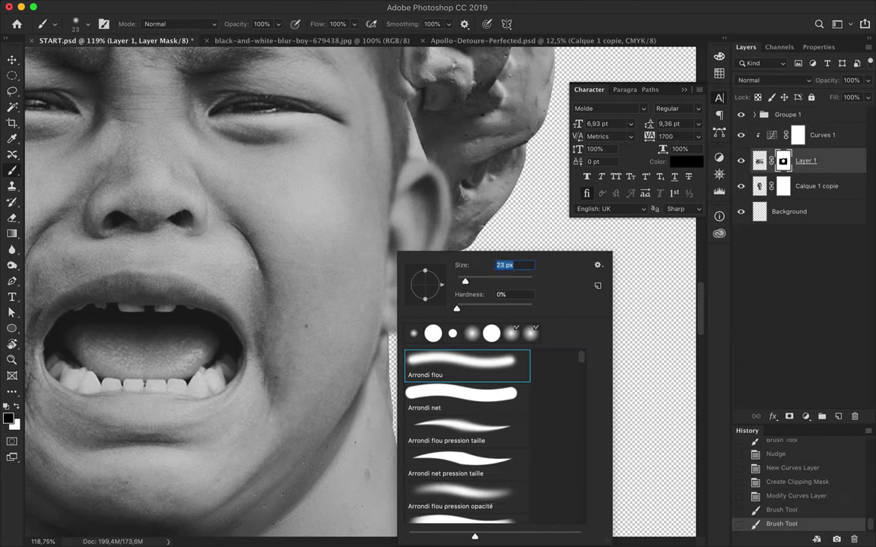
key("Escape")
Refine the mask where the ear meets the neck and hair, then fit the poster in view
scroll(419, 261, "up", 5)
left_click_drag(395, 242, 400, 226)
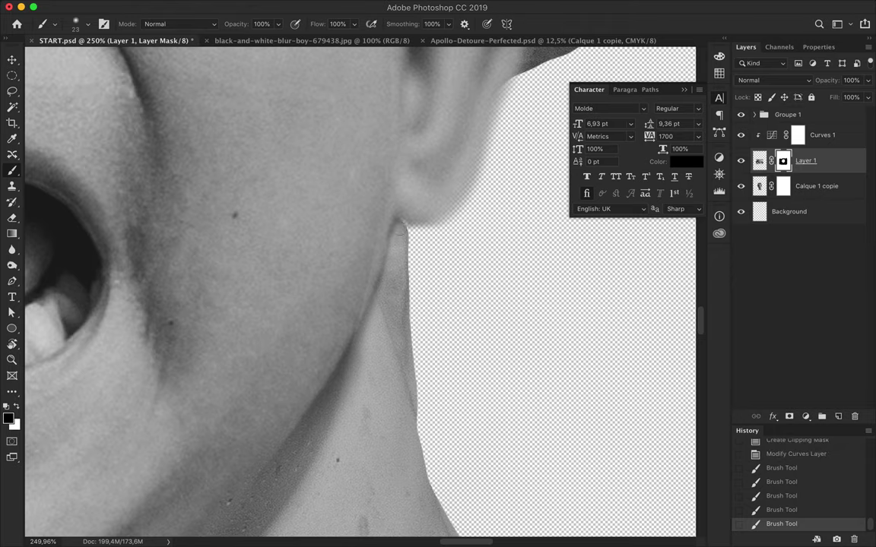
left_click_drag(477, 188, 451, 111)
scroll(451, 58, "up", 5)
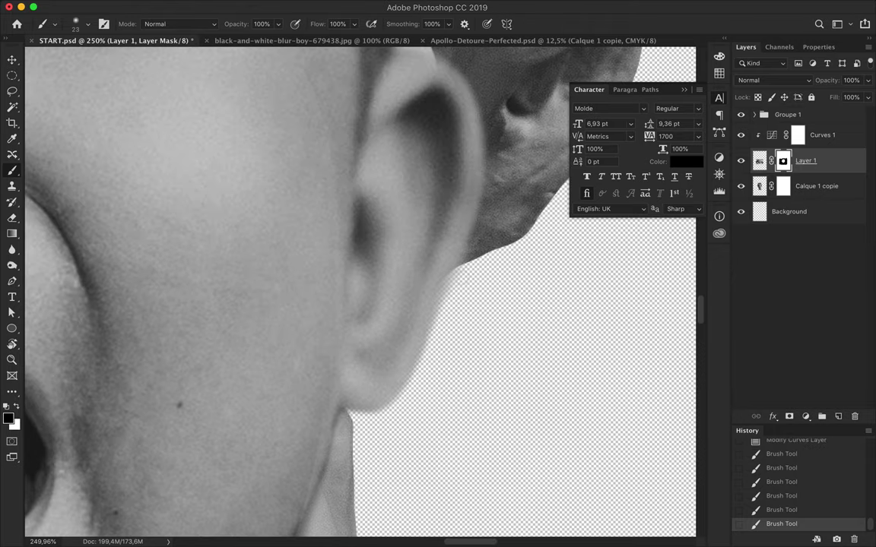
scroll(396, 417, "up", 5)
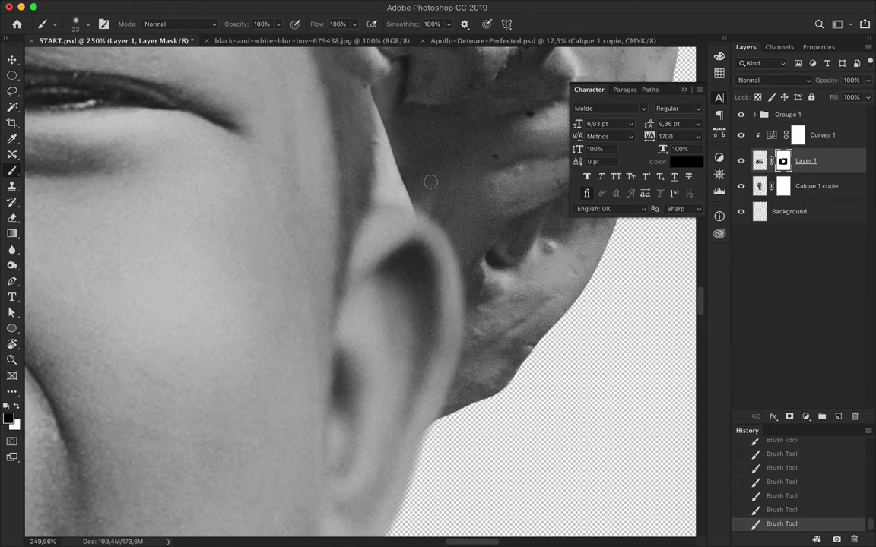
scroll(430, 182, "down", 3)
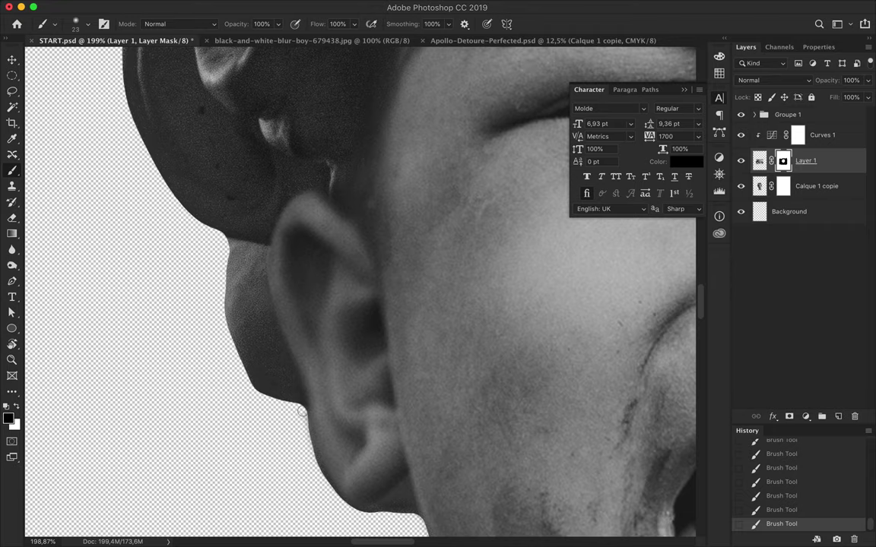
scroll(357, 289, "right", 5)
scroll(358, 289, "down", 5)
key("ctrl+0")
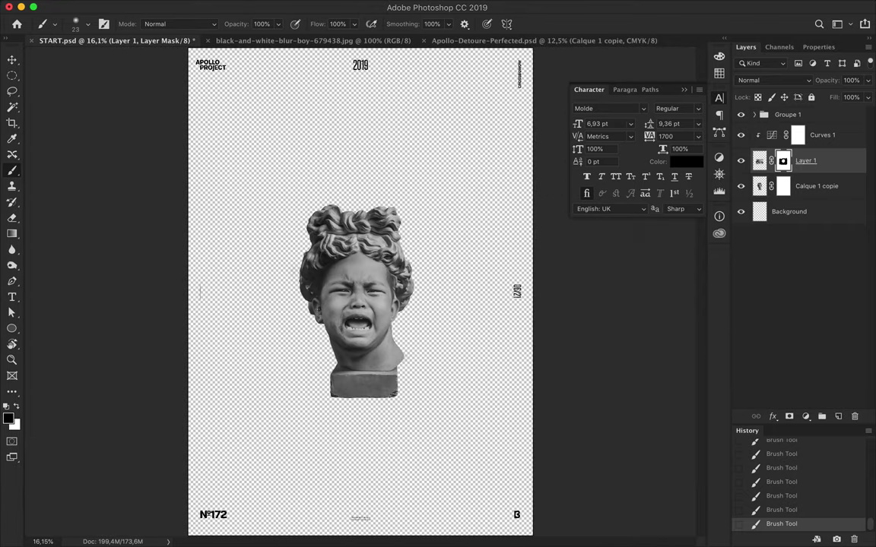
Group the montage layers, naming the groups 'Layout' and 'Montage Untouched'
left_click(820, 186, "shift")
key("ctrl+g")
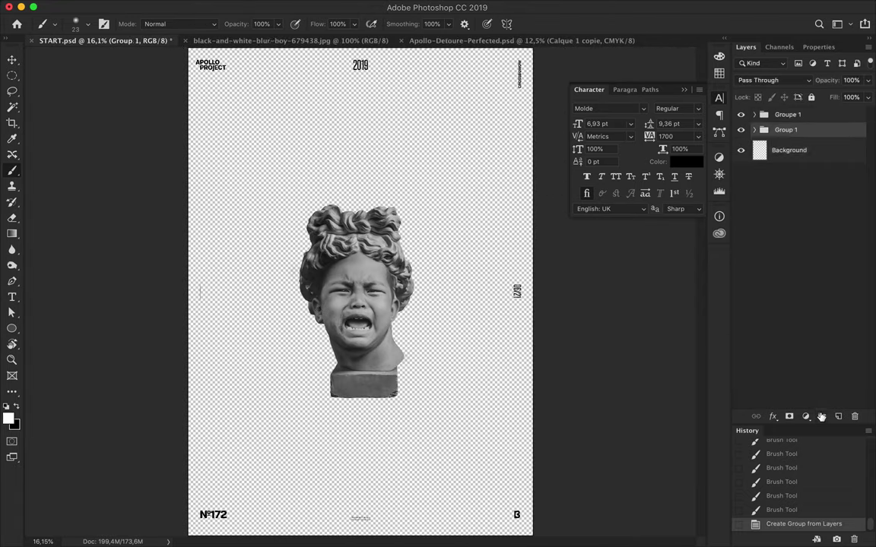
double_click(787, 114)
type("Layout")
key("Return")
double_click(786, 129)
type("Montage Untouched")
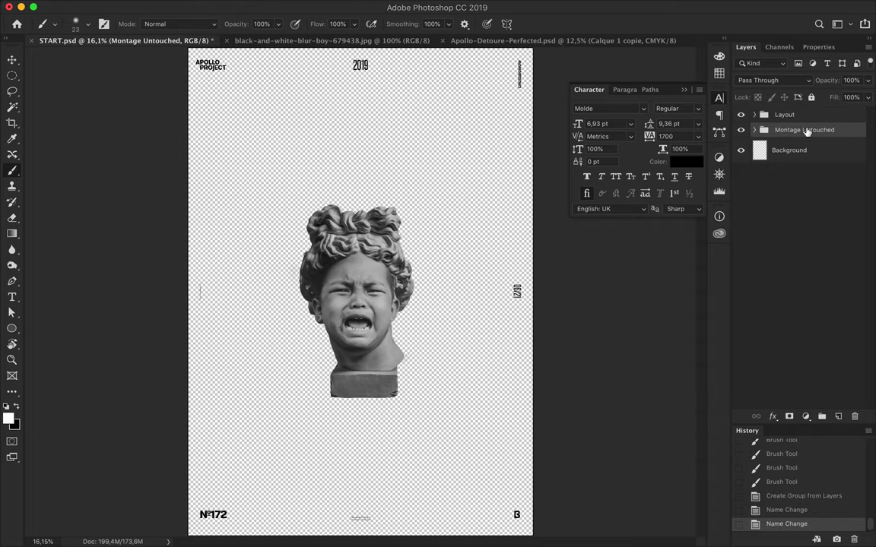
key("Return")
Enlarge the statue with Free Transform, hide Montage Untouched, and rename the copy group 'Montage'
key("ctrl+t")
left_click_drag(357, 204, 357, 124)
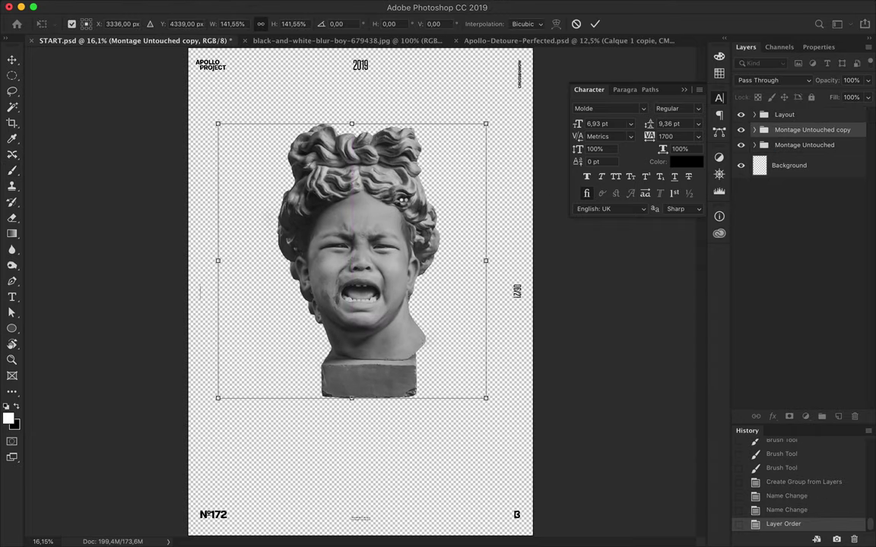
key("Return")
left_click(789, 145)
left_click(741, 145)
left_click(752, 130)
key("BackSpace")
key("Return")
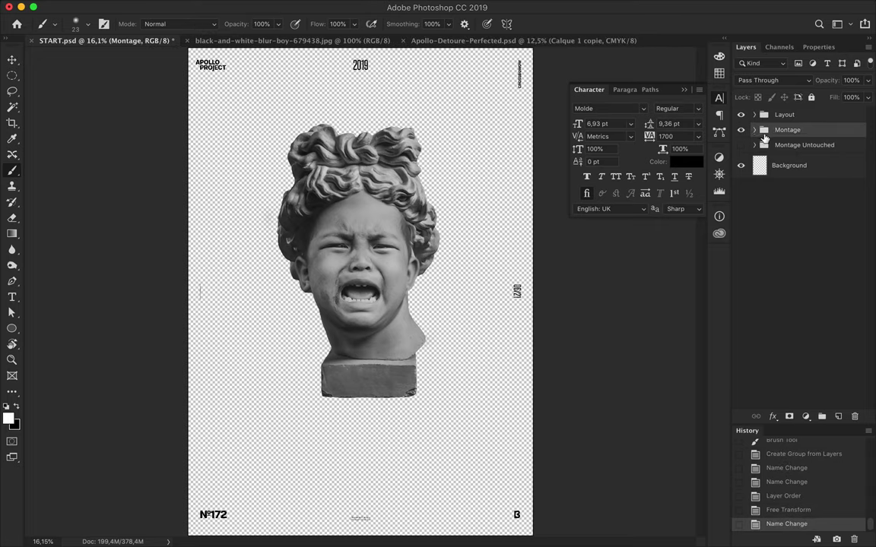
Nudge Layer 1 inside the Montage group up into alignment with the statue
left_click(753, 130)
left_click(815, 175)
key("v")
key("ctrl+plus")
key("Up")
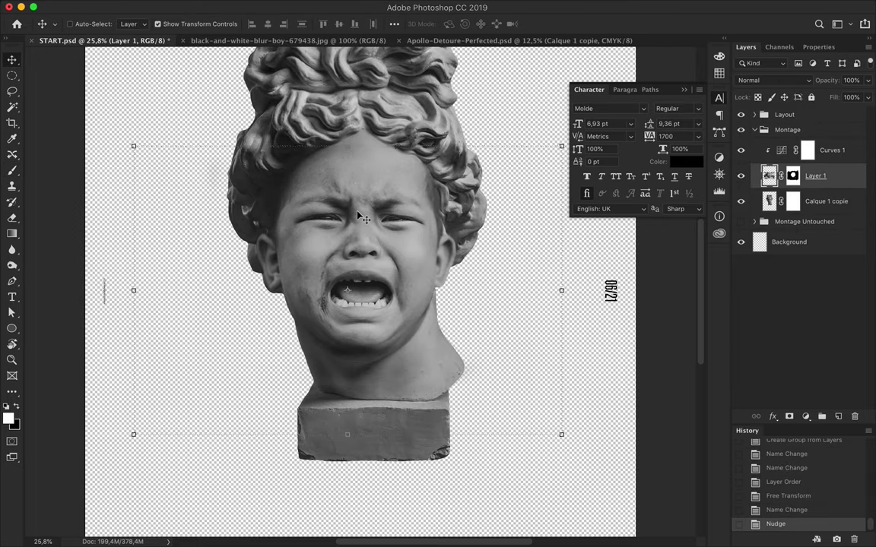
key("ctrl+0")
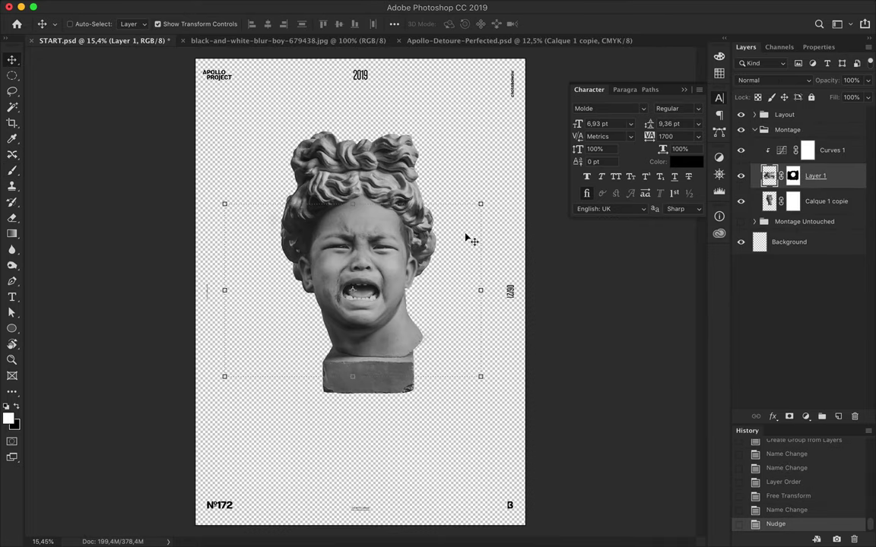
scroll(465, 238, "up", 3)
left_click(754, 130)
key("ctrl+0")
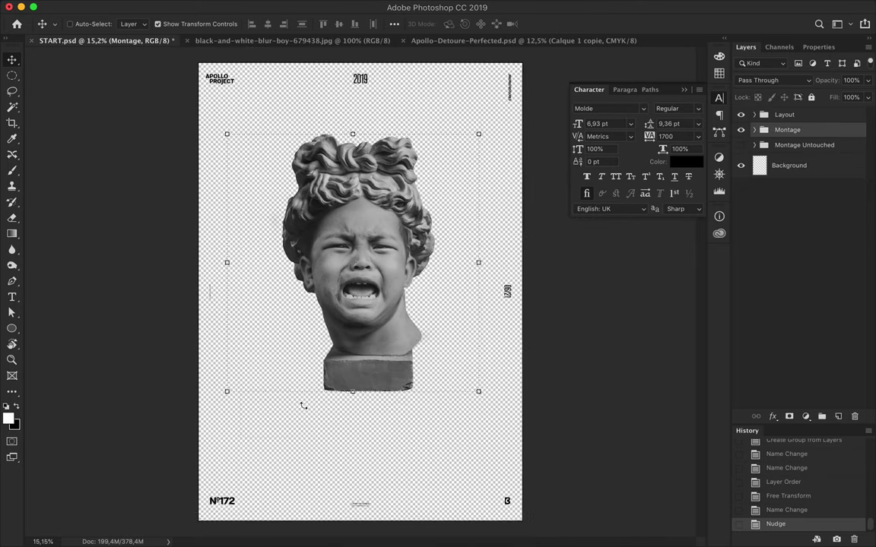
Merge the Montage group, delete stray areas on both sides with oval selections, and shift the statue down
right_click(810, 129)
left_click(725, 436)
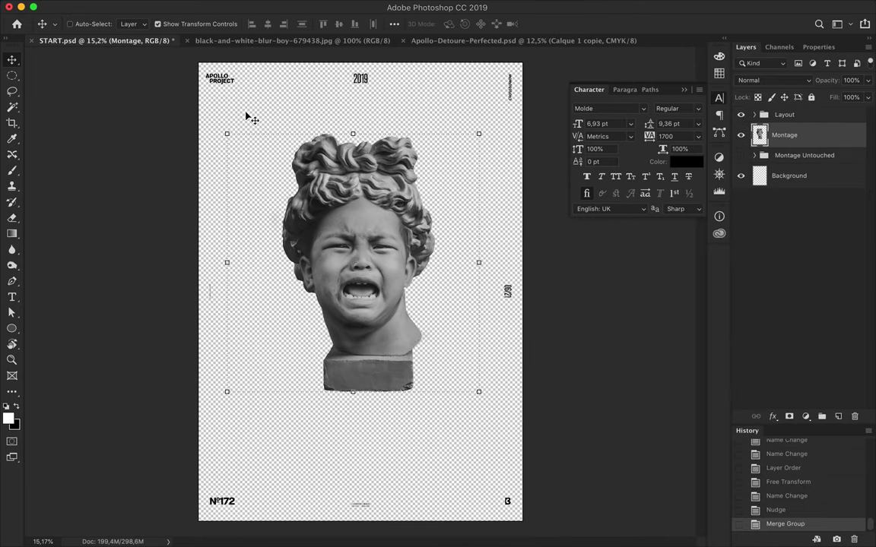
key("m")
left_click_drag(205, 101, 274, 438)
key("Delete")
left_click_drag(447, 80, 548, 465)
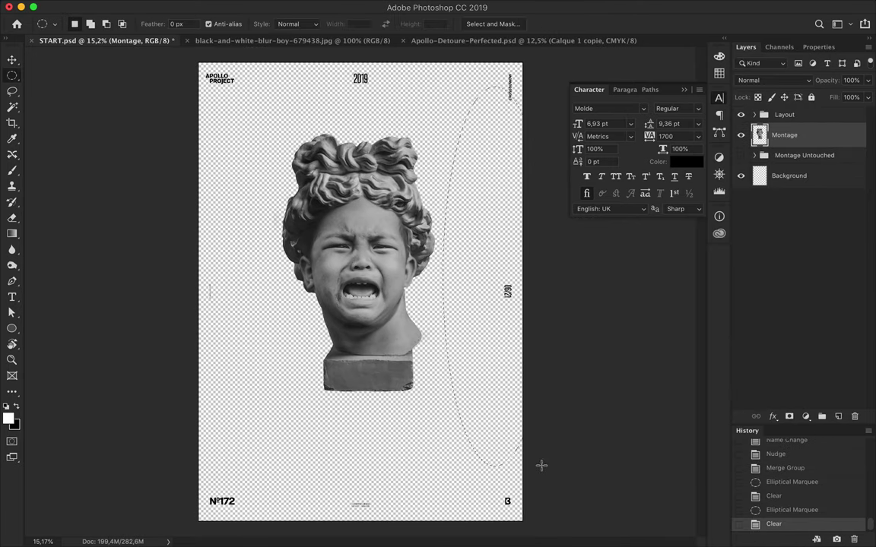
key("Delete")
key("ctrl+d")
key("v")
left_click_drag(324, 352, 327, 382)
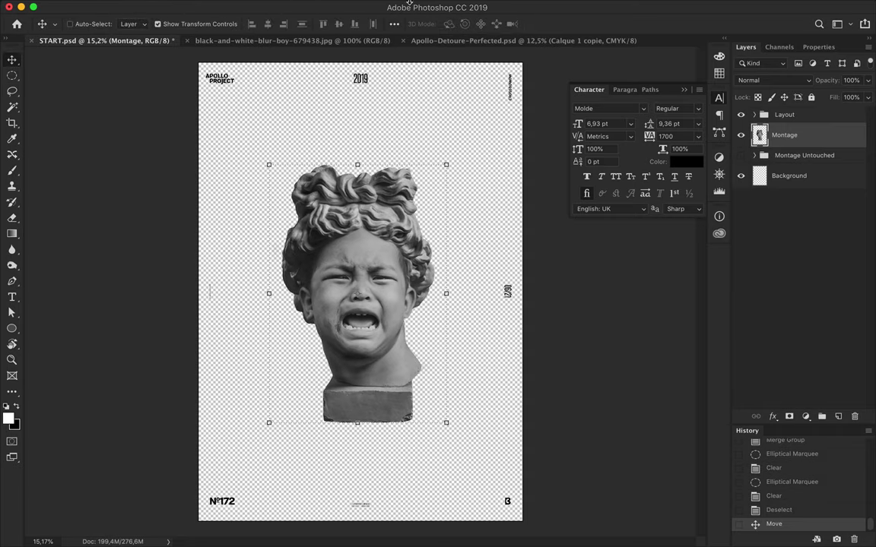
Duplicate the Montage layer and apply a Gaussian Blur of about 2.6 pixels to the copy
key("ctrl+j")
left_click(299, 7)
key("Escape")
left_click(760, 135, "super")
left_click(299, 7)
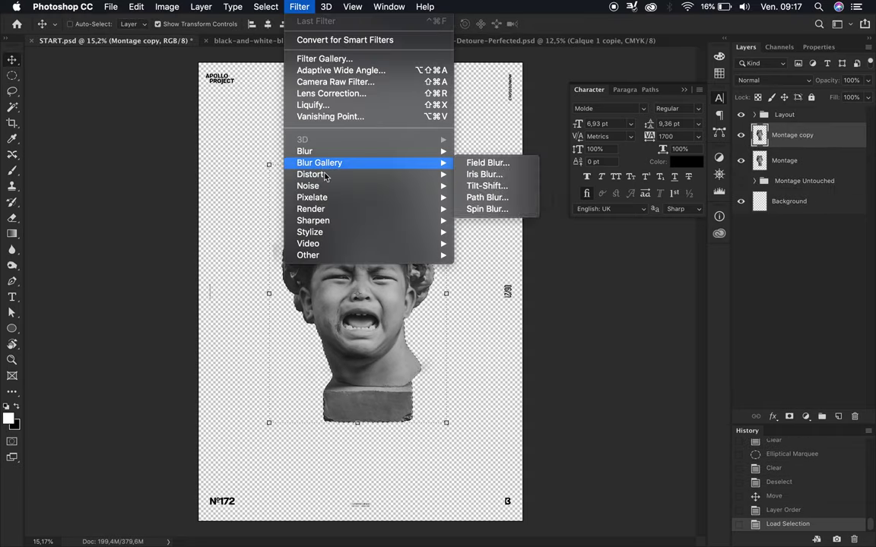
left_click(486, 214)
left_click_drag(623, 285, 557, 284)
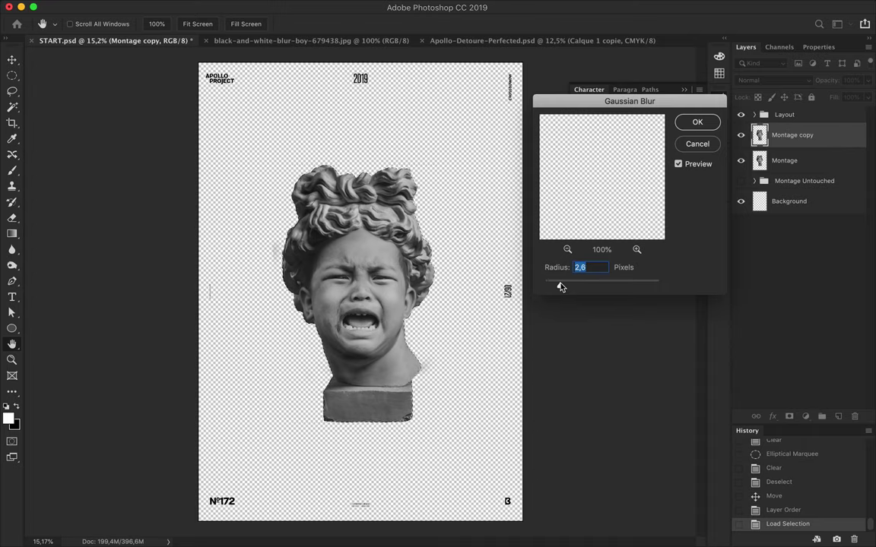
left_click(697, 121)
left_click(799, 81)
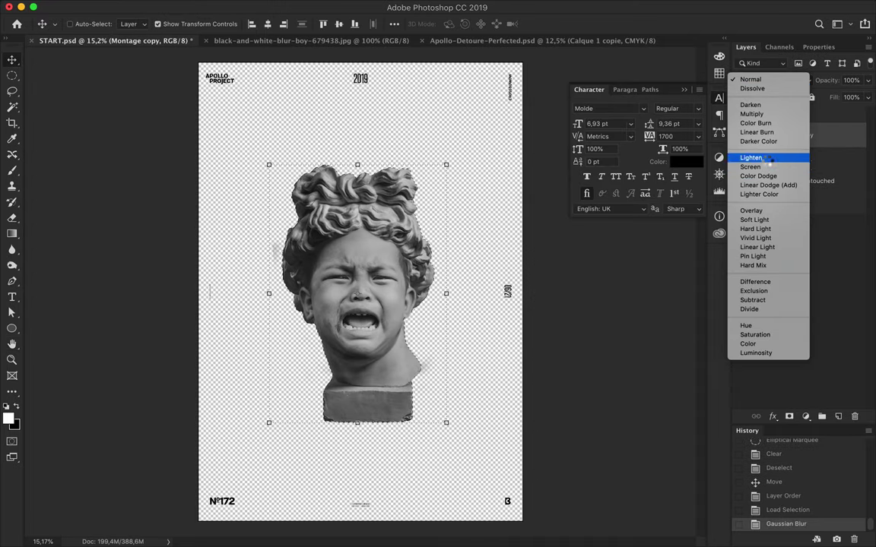
Set the blurred copy to Overlay at low fill and rename it Montage Gaussian Blur
left_click(760, 209)
left_click(868, 98)
left_click_drag(866, 112, 813, 114)
double_click(793, 135)
type("Montage Ga")
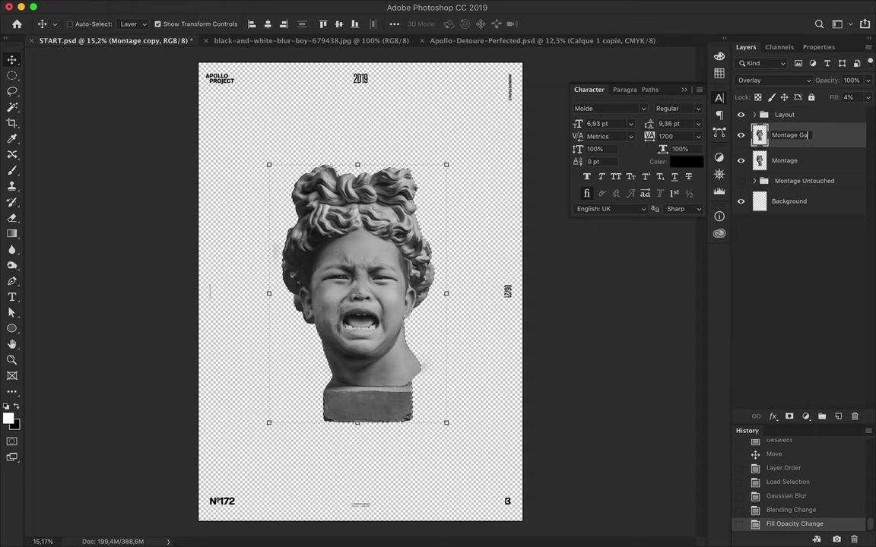
key("Return")
On a new layer, fill the statue shape with black using a large hard round brush
left_click(838, 417)
key("b")
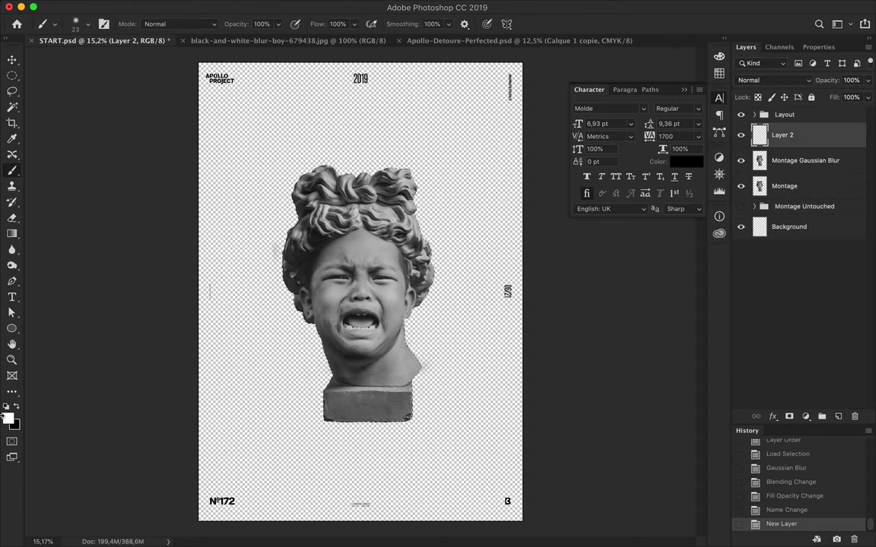
right_click(388, 219)
left_click(441, 296)
left_click_drag(453, 245, 507, 244)
key("Return")
left_click(319, 389)
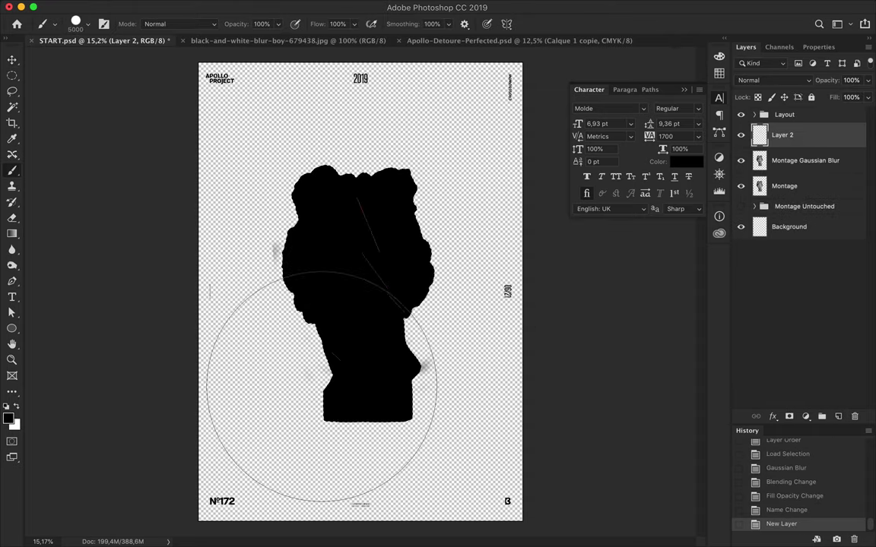
Erase the black spilling outside the statue, including around the neck
key("e")
left_click(274, 220)
left_click_drag(274, 220, 273, 288)
mouse_move(388, 319)
left_mouse_down()
mouse_move(420, 372)
mouse_move(380, 346)
left_mouse_up()
key("v")
key("e")
key("ctrl+d")
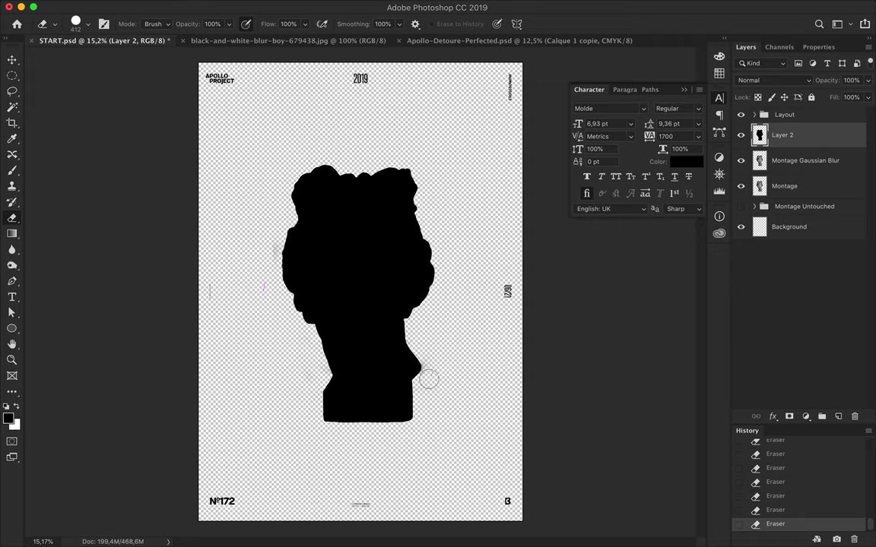
key("v")
Apply Add Noise to the silhouette, blend it in Lighten, and lower its fill to 4%
left_click(406, 8)
left_click(487, 186)
left_click(172, 24)
left_click(774, 80)
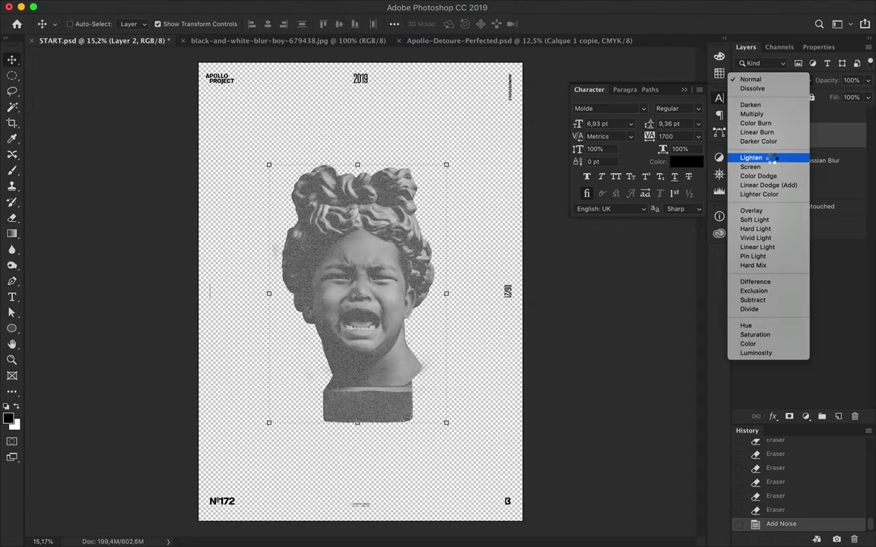
left_click(770, 158)
left_click(867, 97)
left_click_drag(867, 112, 823, 114)
Rename the noise layer to Layer Noise
left_click(783, 185)
left_click(799, 161)
double_click(783, 134)
type("Layer Noise")
key("Return")
Duplicate the three statue layers and merge the copies into one layer
left_click(804, 185, "shift")
key("ctrl+j")
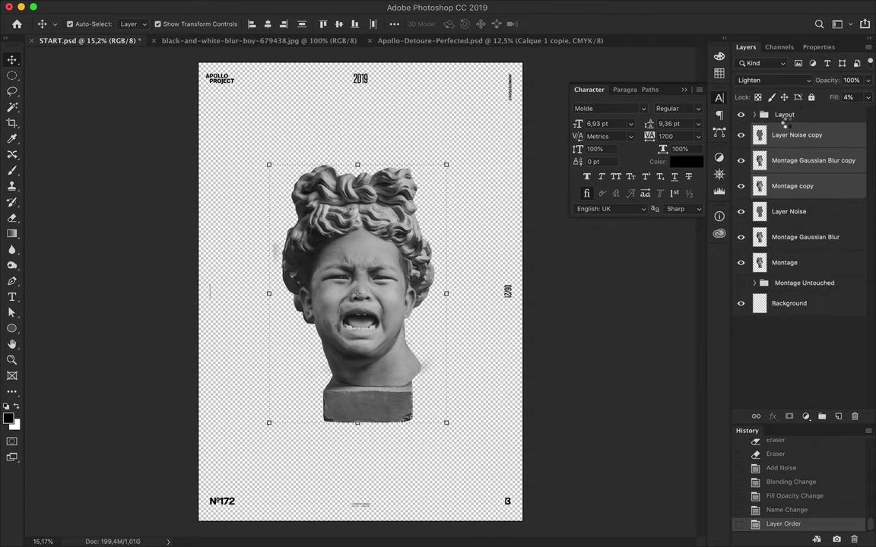
key("ctrl+e")
left_click(270, 7)
Apply High Pass to the merged copy and blend it in Overlay
left_click(449, 246)
key("Return")
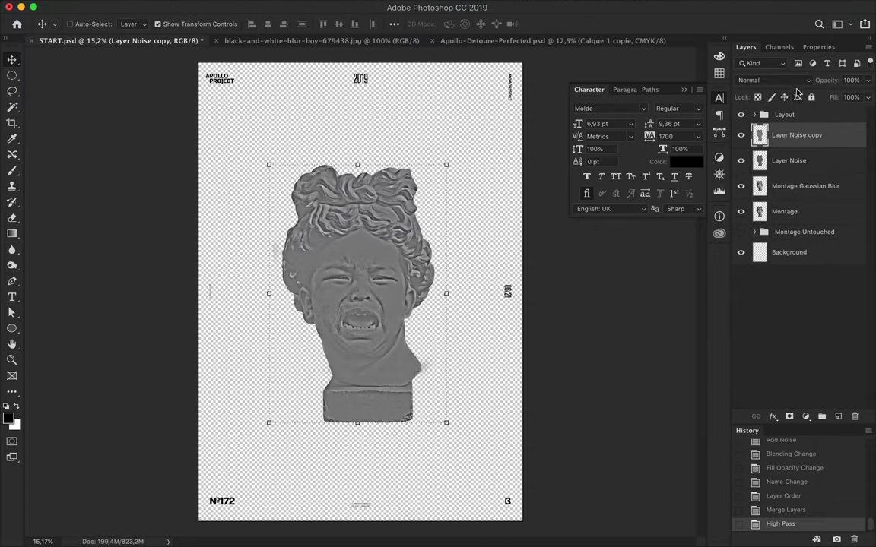
left_click(774, 80)
left_click(764, 213)
scroll(374, 313, "up", 5)
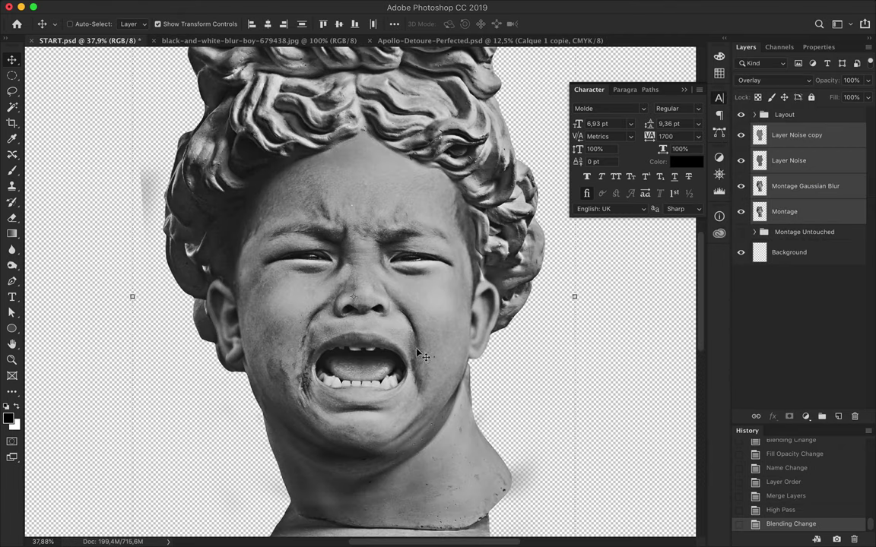
Erase the grey smudges near the left edge and beside the statue
key("e")
left_click_drag(129, 156, 143, 125)
left_click_drag(134, 224, 133, 172)
scroll(465, 230, "down", 5)
left_click_drag(465, 230, 477, 271)
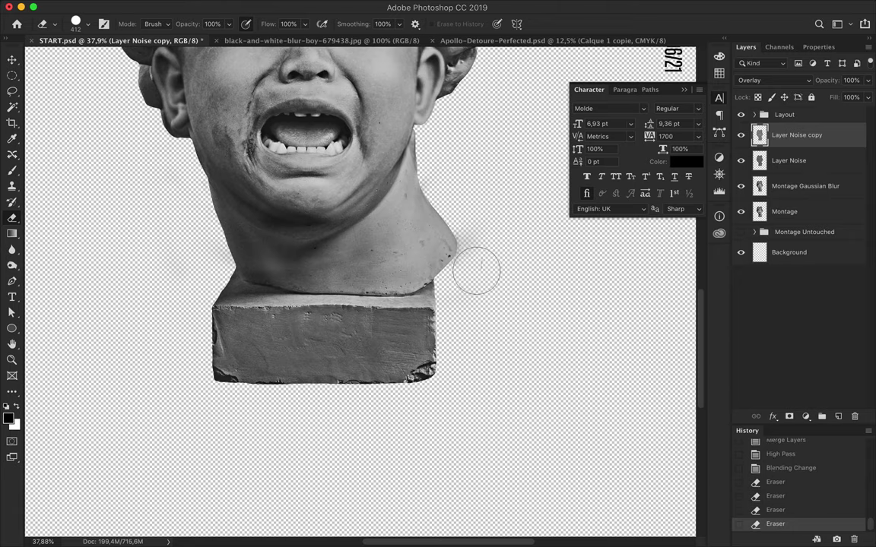
Clear everything outside the statue outline on the High Pass, Layer Noise and Montage Gaussian Blur layers
left_click(758, 211, "ctrl")
key("ctrl+shift+i")
key("Delete")
left_click(806, 160)
key("Delete")
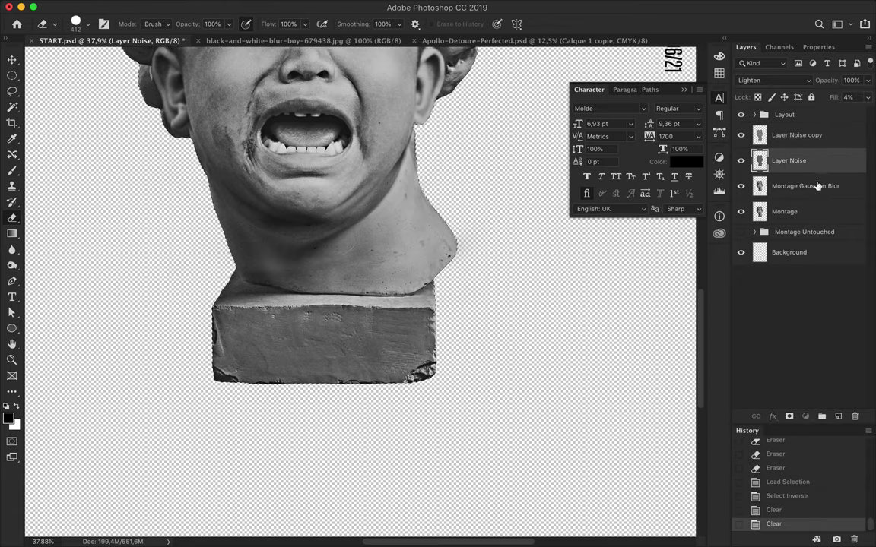
left_click(817, 185)
key("Delete")
left_click(817, 212)
key("Delete")
key("ctrl+d")
Group all the retouch layers together into Group 1
scroll(469, 273, "down", 1)
key("v")
left_click(798, 144, "shift")
left_click(822, 416)
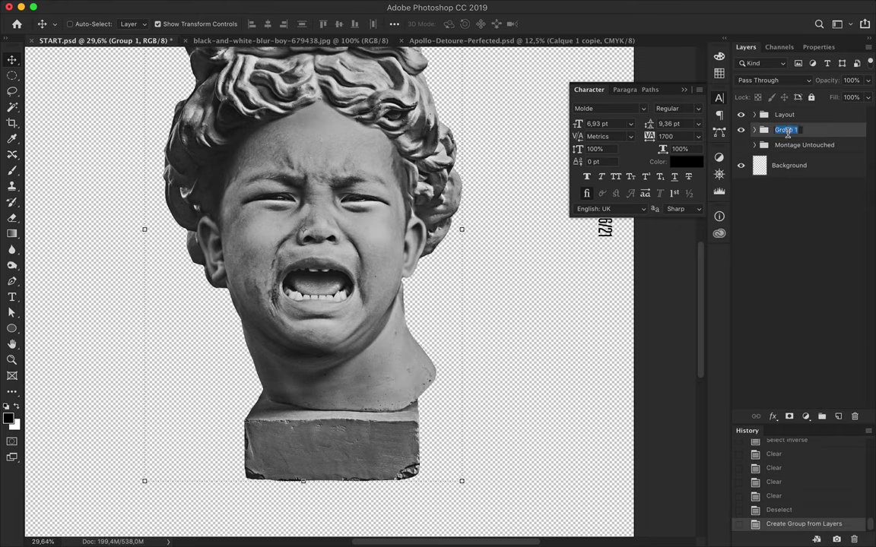
Merge the Retouch copy layers and apply Sharpen, Sharpen Edges and Sharpen More to it
left_click(754, 129)
left_click(783, 231, "shift")
key("ctrl+e")
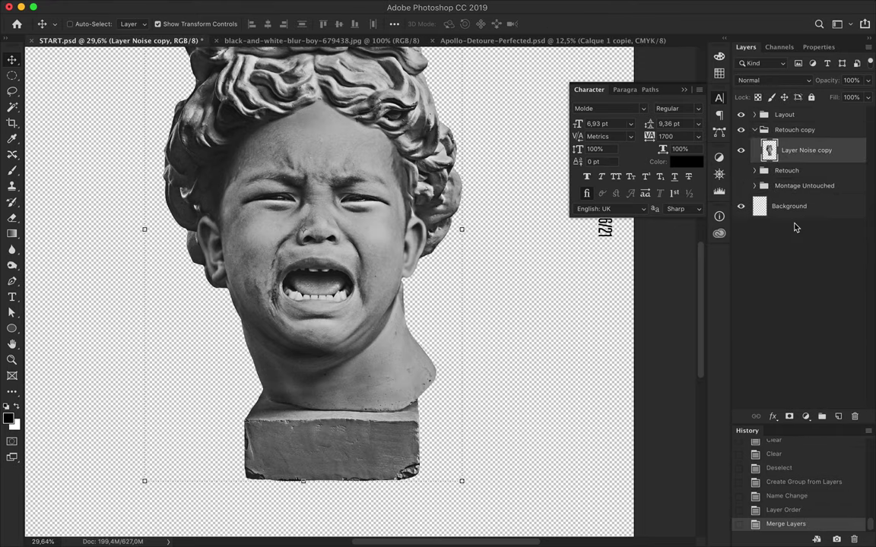
left_click(299, 7)
left_click(495, 230)
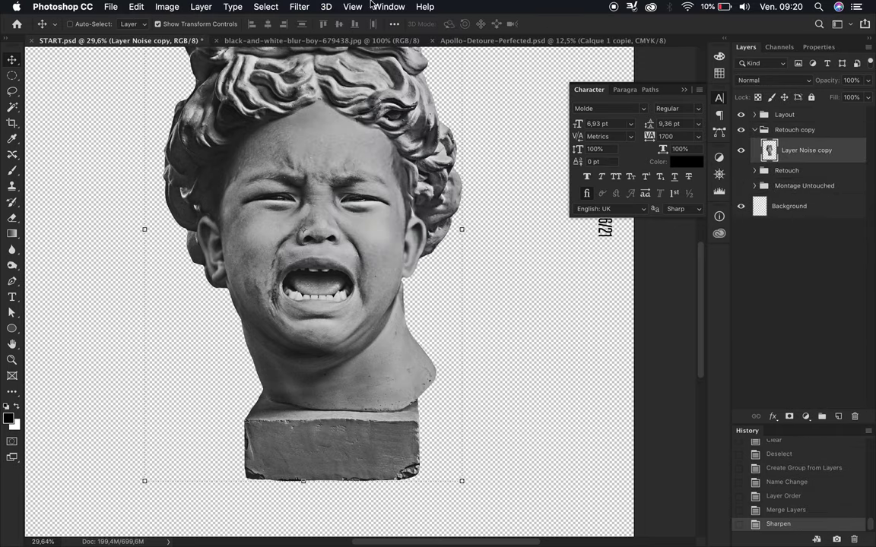
left_click(299, 7)
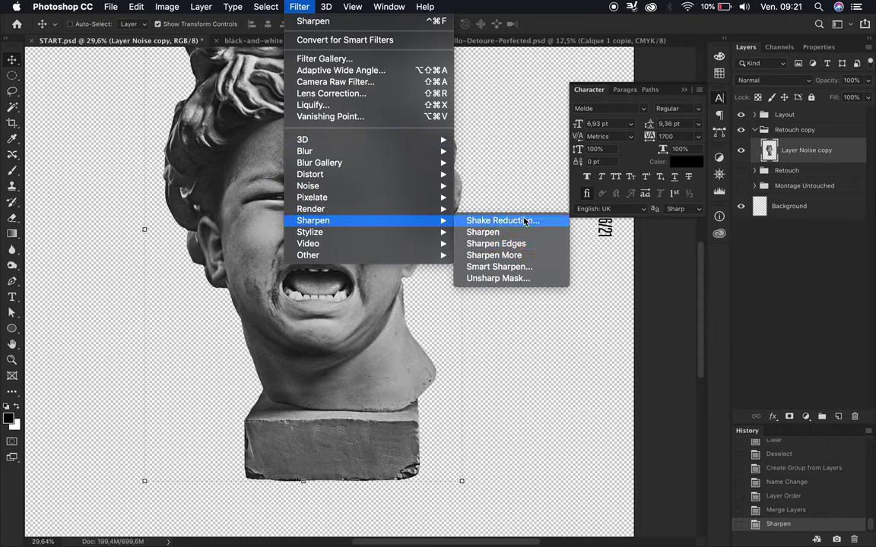
left_click(505, 244)
left_click(293, 4)
left_click(485, 254)
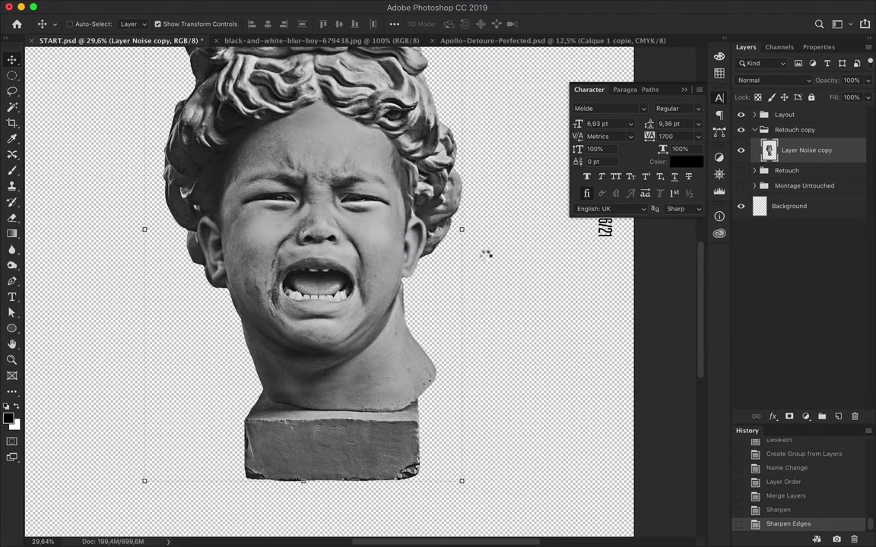
Fit the poster in view and delete the sharpened merged layer
key("ctrl+0")
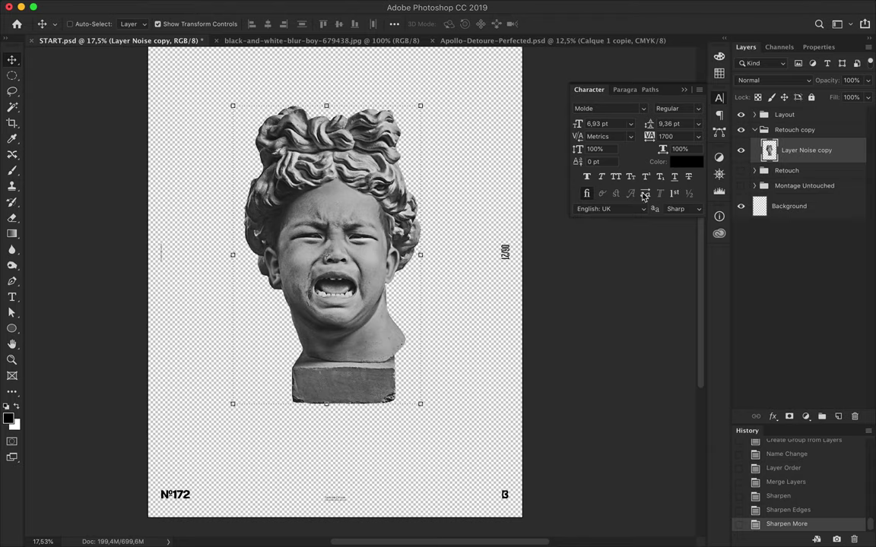
key("Delete")
key("ctrl+s")
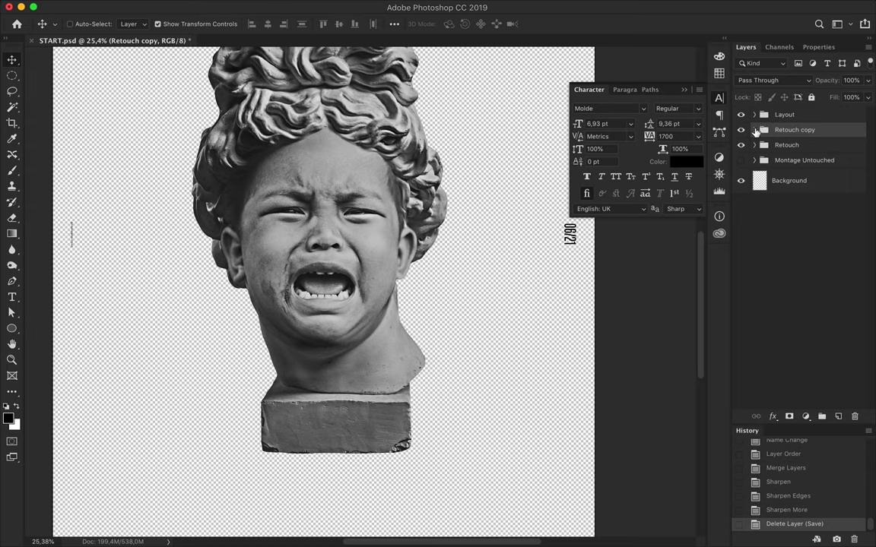
Replace the Retouch copy with a Levels layer (input 24–237, output black 8) clipped to the Retouch group
key("Delete")
left_click(805, 416)
left_click(792, 475)
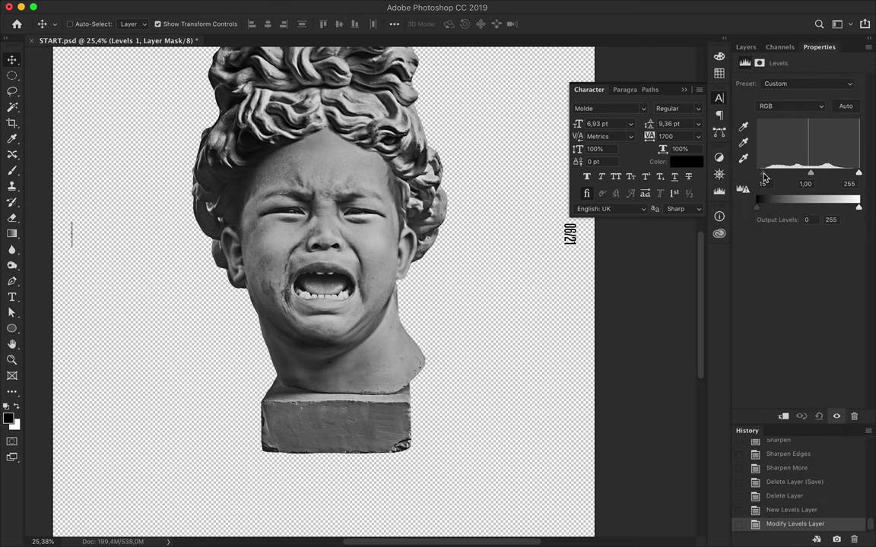
left_click_drag(756, 174, 766, 173)
left_click_drag(859, 173, 851, 173)
left_click_drag(757, 206, 760, 206)
scroll(458, 257, "down", 2)
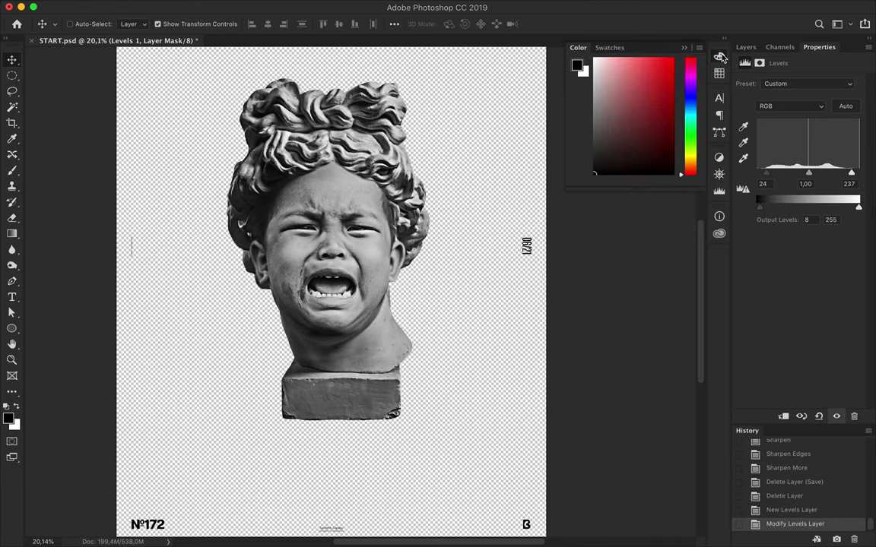
scroll(400, 346, "down", 2)
left_click(765, 145, "alt")
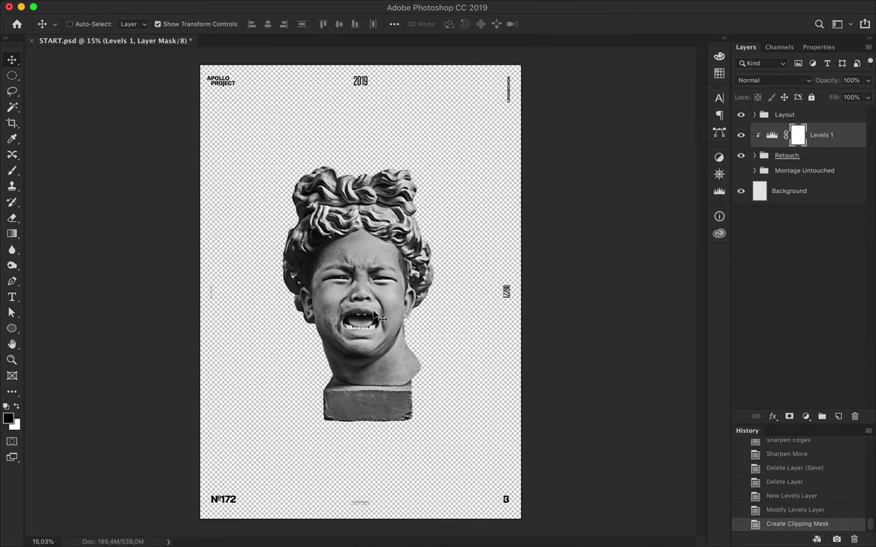
Add a locked guide layout grid, position the statue head lower and left, then hide guides
left_click_drag(380, 305, 380, 322)
left_click(352, 6)
left_click(372, 354)
key("Return")
left_click(352, 6)
left_click(357, 286)
left_click_drag(364, 276, 329, 296)
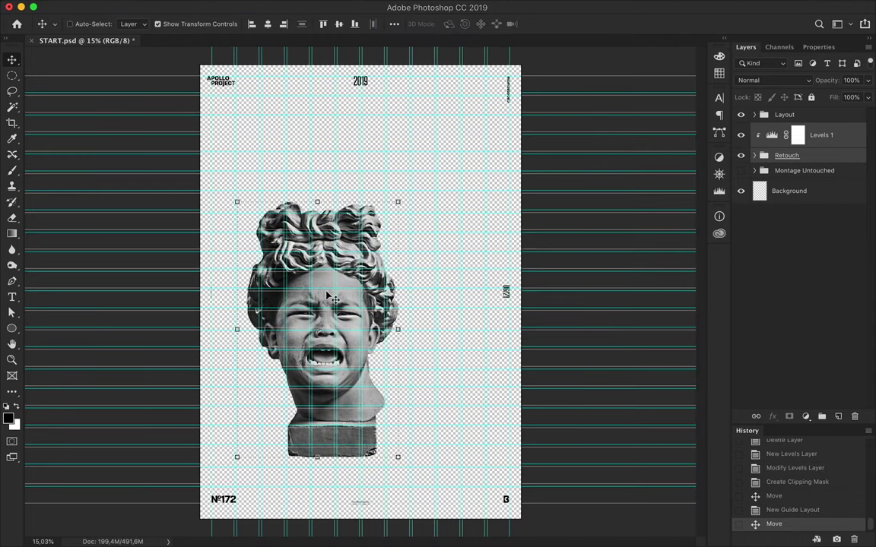
key("ctrl+semicolon")
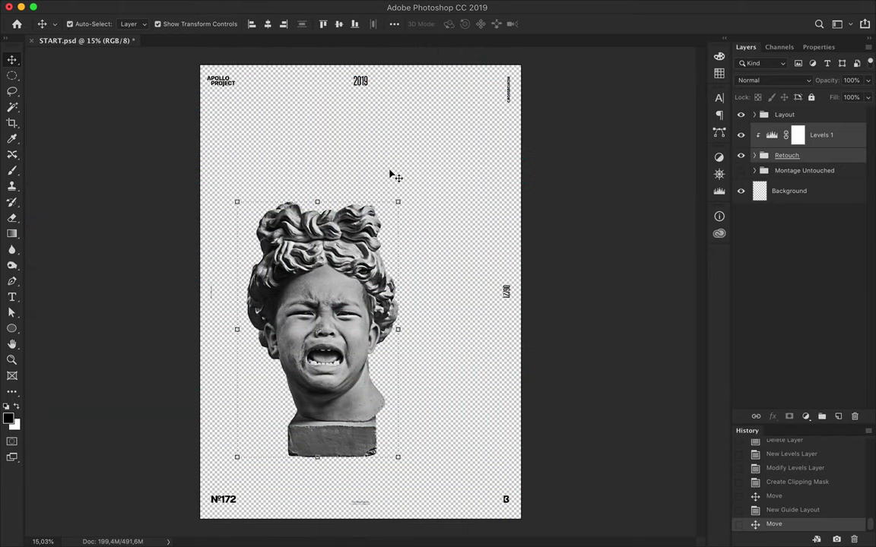
Select the Background layer and set the shape fill colour to light grey
left_click(791, 191)
key("u")
left_click(135, 24)
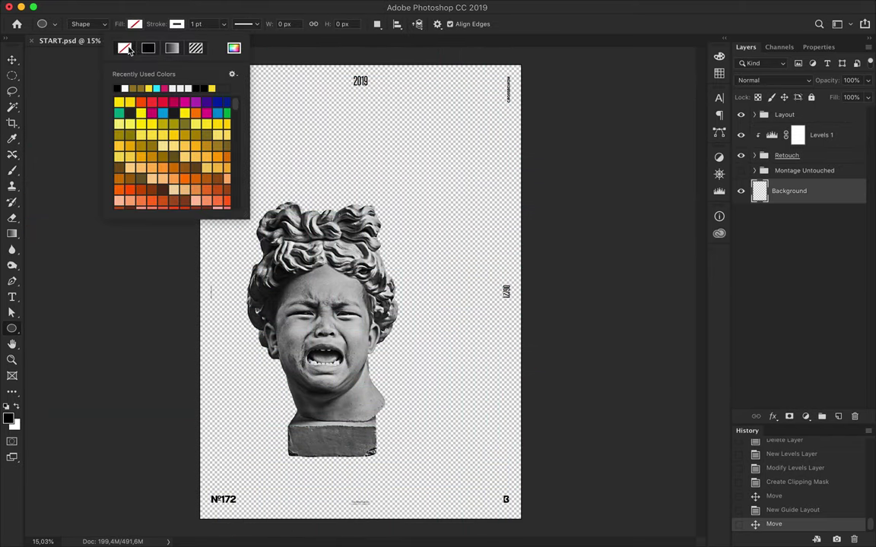
left_click(192, 48)
left_click(401, 144)
key("Return")
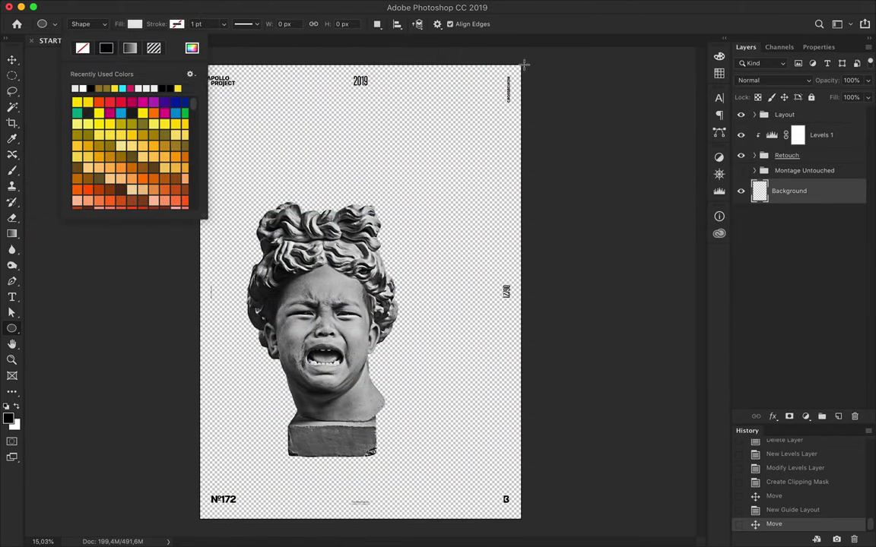
Draw a light grey rectangle covering the whole poster, replacing a mistaken ellipse
left_click_drag(525, 65, 213, 377)
key("ctrl+z")
right_click(12, 328)
left_click(57, 328)
left_click_drag(200, 66, 525, 518)
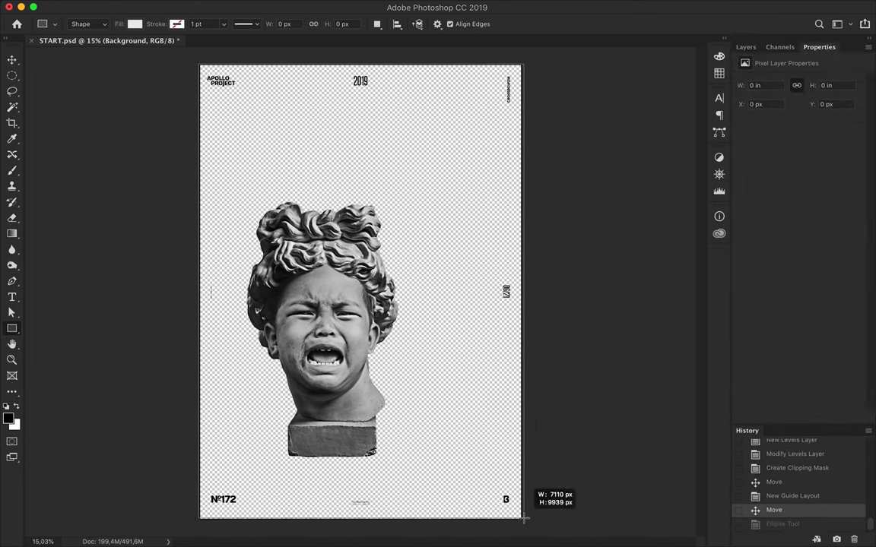
key("v")
Start a new text line above the statue head
key("t")
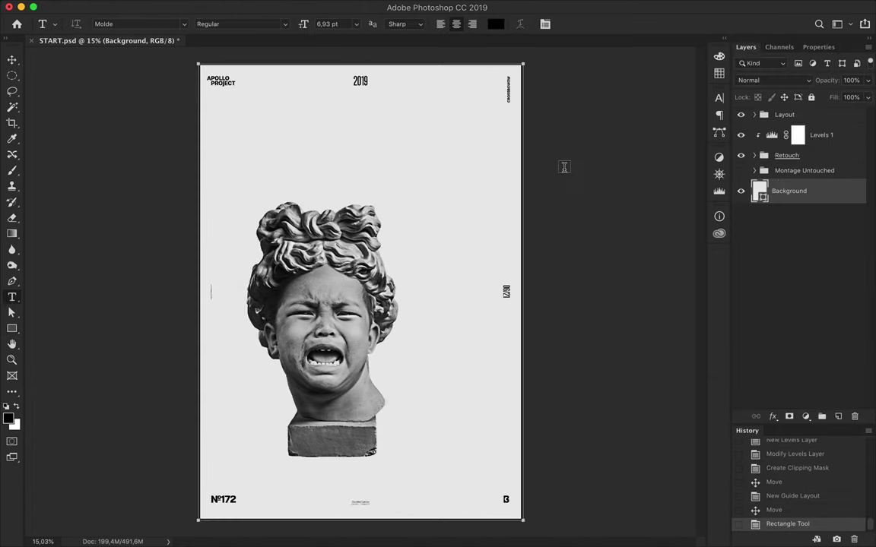
key("alt+bracketright")
left_click(322, 154)
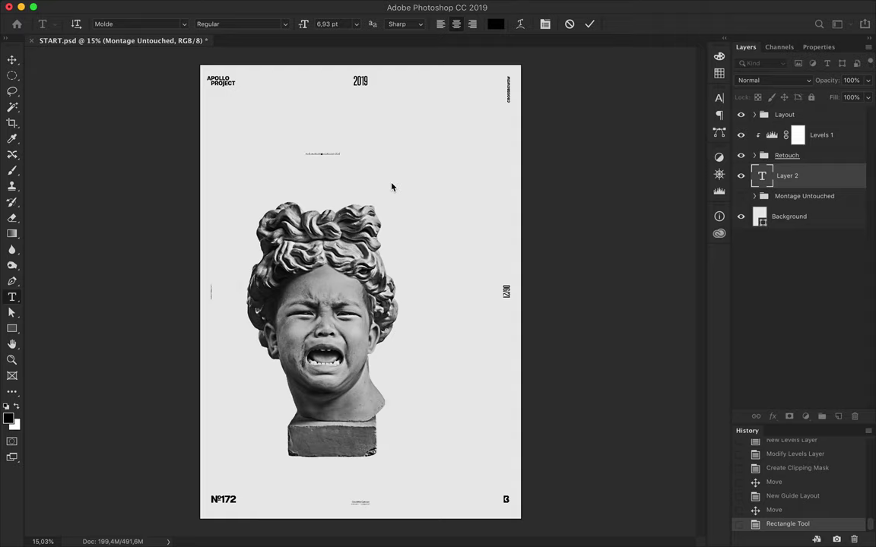
Scale the headline text to span the poster and set its tracking to 1000
key("ctrl+Return")
key("ctrl+t")
left_click_drag(341, 156, 530, 213)
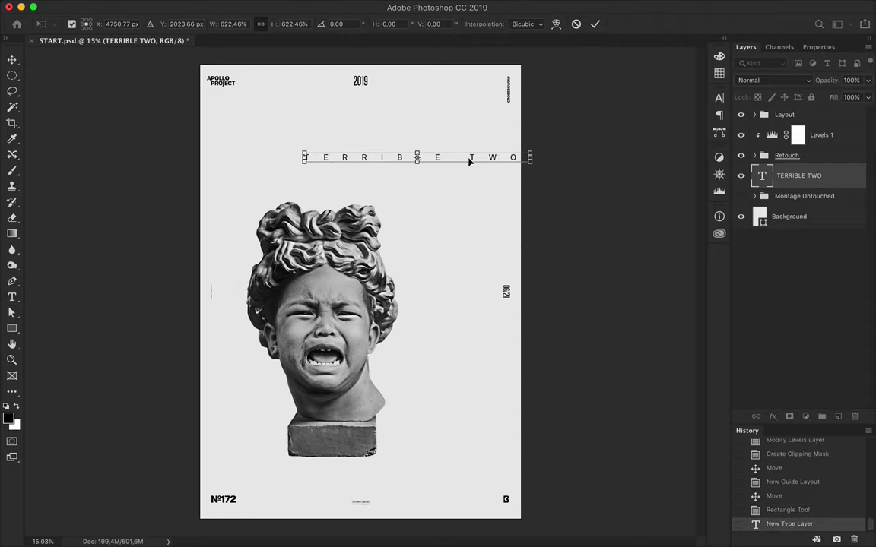
left_click_drag(469, 161, 422, 161)
left_click(719, 97)
left_click(618, 90)
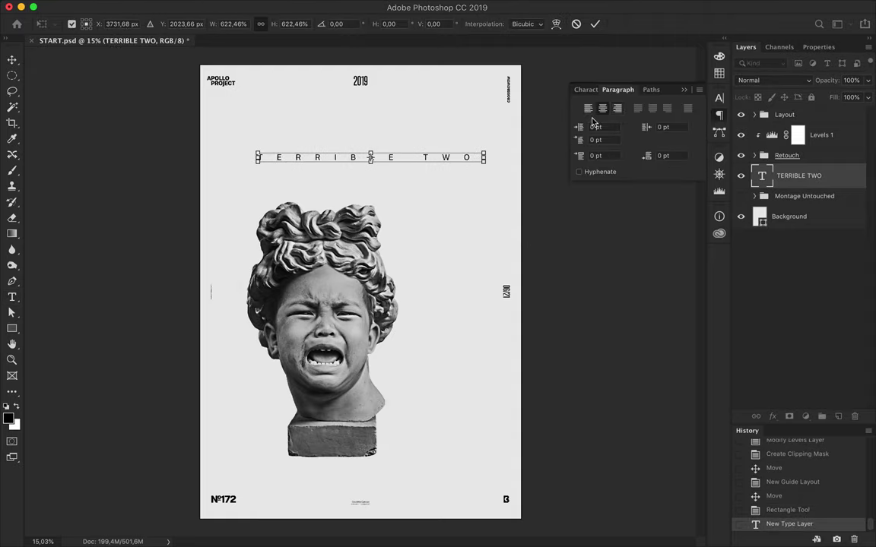
left_click(587, 111)
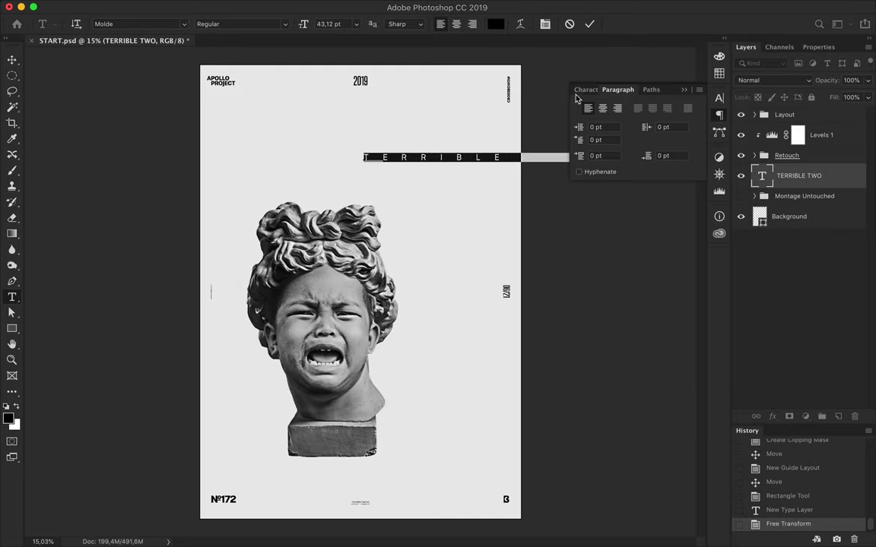
left_click(585, 90)
type("1000")
key("Return")
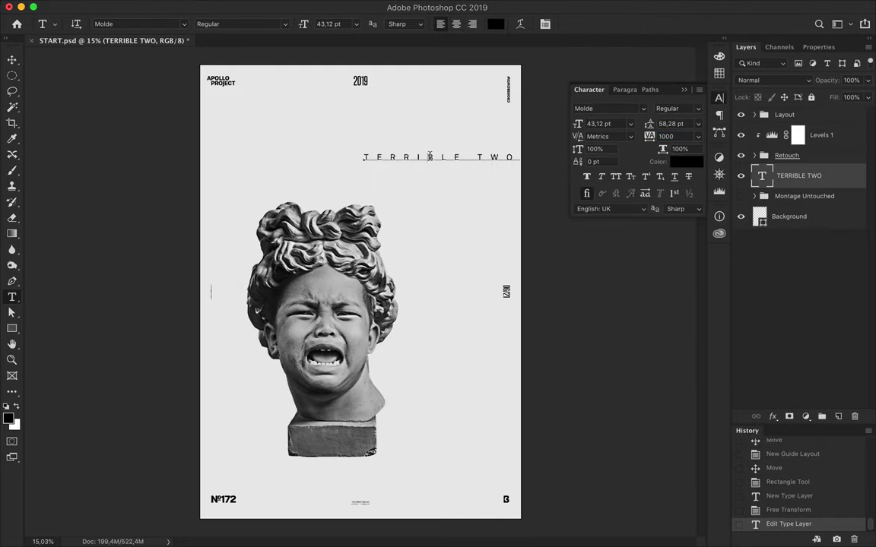
Make the whole headline Heavy weight and shift it to the left
triple_click(430, 157)
left_click(278, 20)
left_click(288, 112)
key("Escape")
key("v")
mouse_move(377, 165)
left_mouse_down()
mouse_move(369, 139)
mouse_move(424, 143)
mouse_move(304, 142)
left_mouse_up()
Enlarge the headline beyond the poster width and set its tracking to 40
key("ctrl+t")
left_click(669, 136)
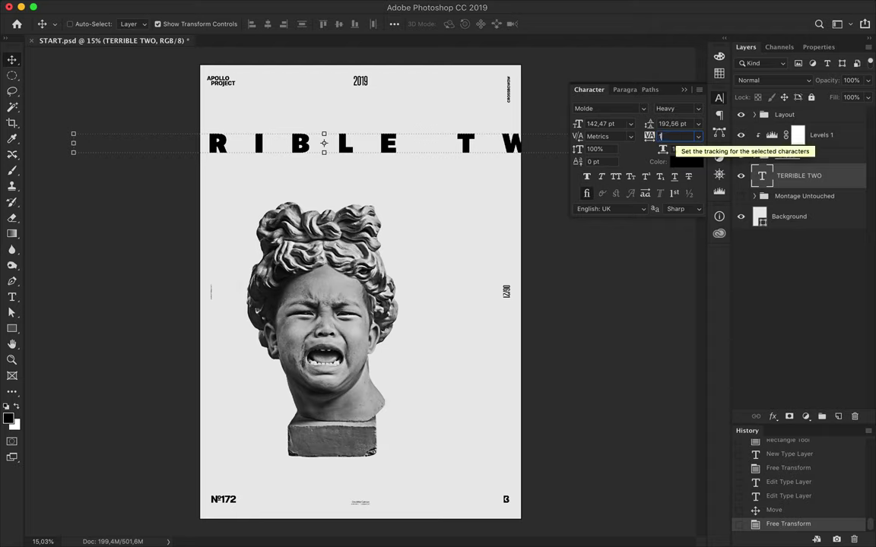
type("40")
key("Return")
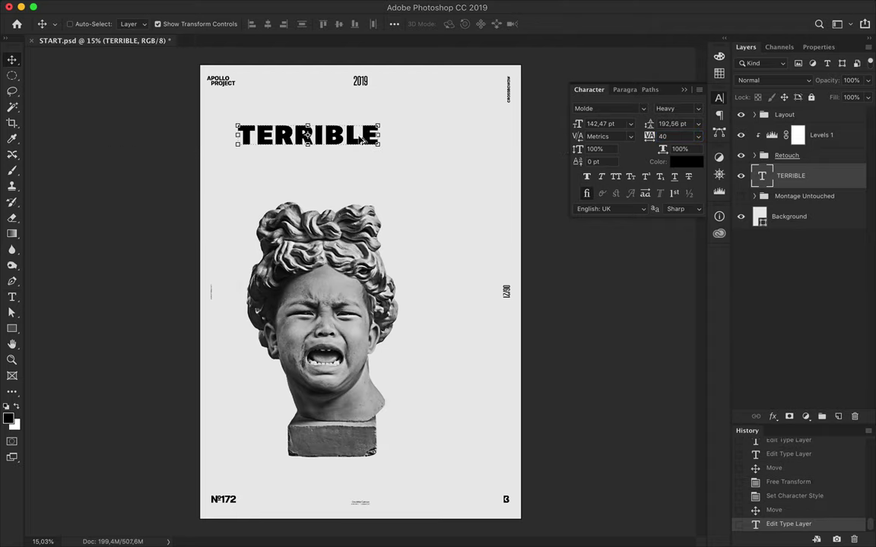
type("TWO")
Move TWO to the right, then rotate it and shift it down
key("Escape")
key("v")
left_click_drag(312, 169, 412, 168)
key("ctrl+t")
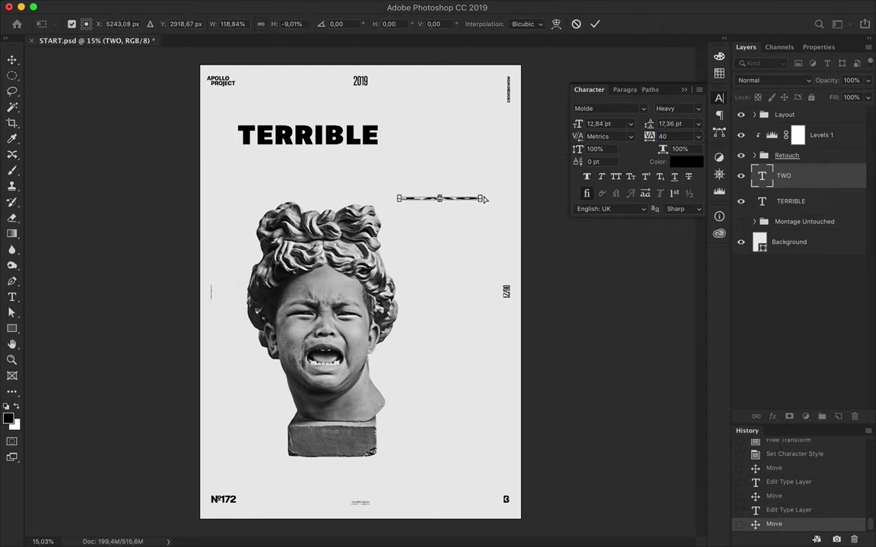
mouse_move(473, 160)
left_mouse_down()
mouse_move(479, 182)
mouse_move(435, 243)
left_mouse_up()
key("Return")
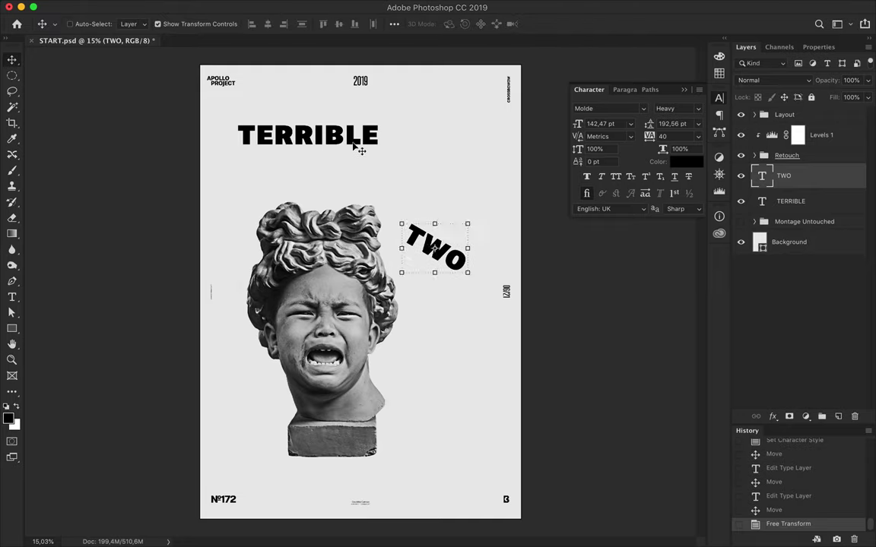
Tilt TERRIBLE by -30 degrees, enlarge it to about 147%, and reposition it
left_click(319, 135)
key("ctrl+t")
left_click_drag(357, 106, 351, 88)
left_click_drag(312, 137, 385, 177)
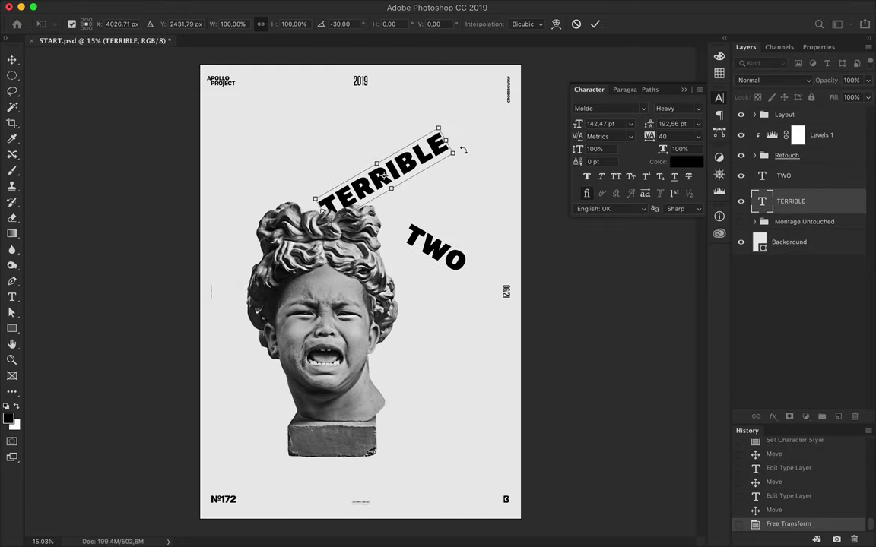
left_click_drag(439, 120, 461, 86)
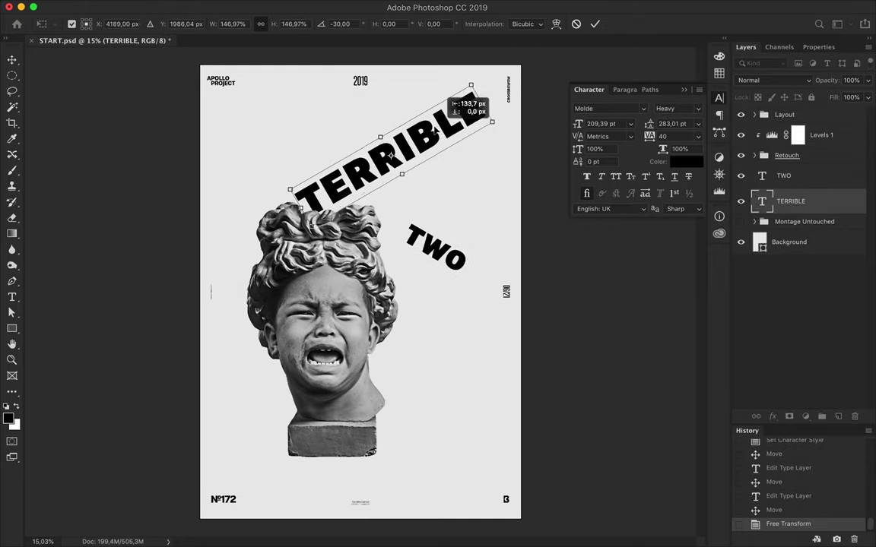
left_click_drag(428, 134, 381, 125)
key("Return")
Enlarge TWO to about 192% over the head and move its layer above Levels 1
left_click(433, 247)
key("ctrl+t")
left_click_drag(472, 279, 524, 320)
left_click_drag(504, 250, 453, 303)
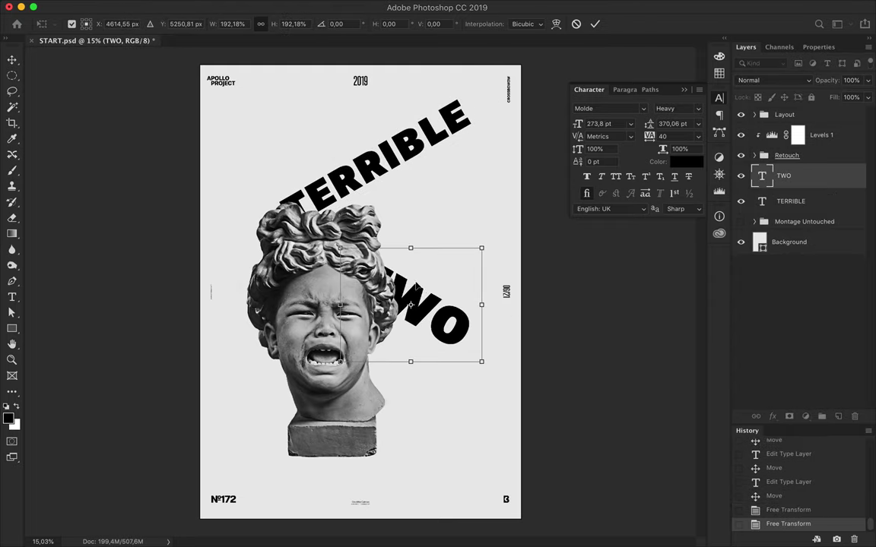
key("Return")
left_click_drag(783, 176, 776, 124)
left_click_drag(442, 314, 440, 326)
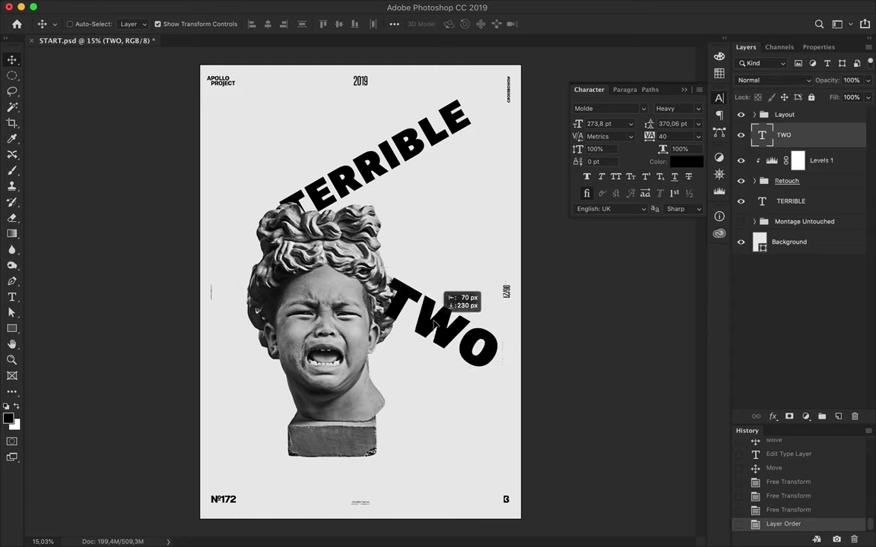
Move the statue head layers down and to the left
left_click(343, 262)
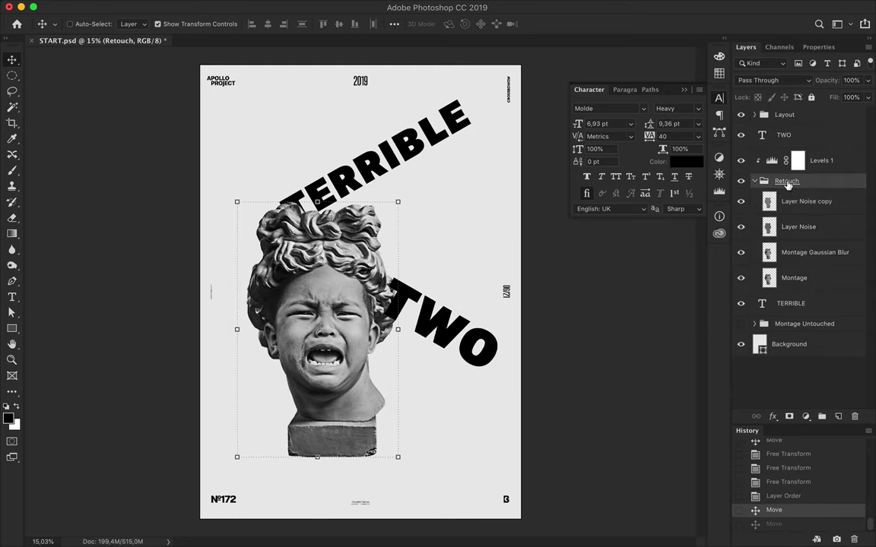
left_click(821, 160, "shift")
left_click_drag(365, 327, 350, 352)
Enlarge TERRIBLE to about 111%, rotating it slightly and moving it down
left_click(377, 194)
key("ctrl+t")
left_click_drag(463, 76, 447, 181)
left_click_drag(508, 82, 502, 107)
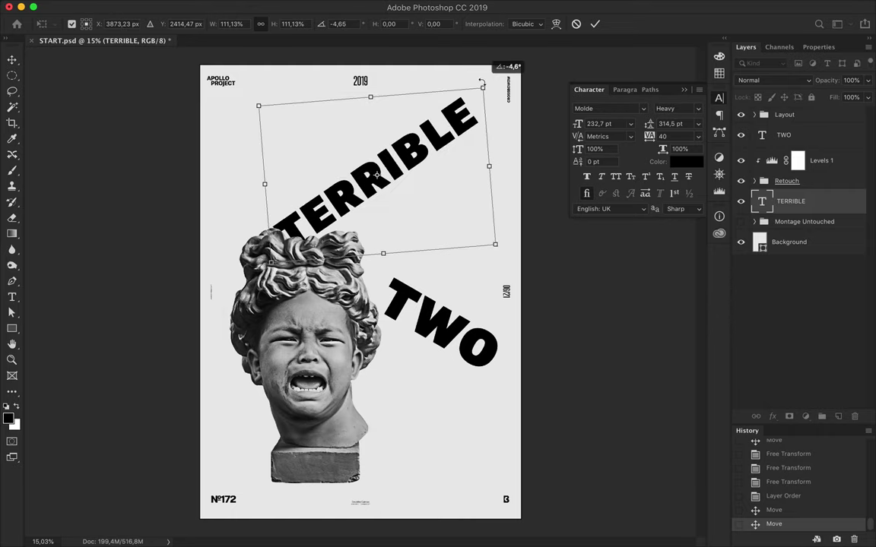
scroll(293, 355, "up", 5)
scroll(293, 355, "down", 3)
scroll(266, 319, "down", 3, "alt")
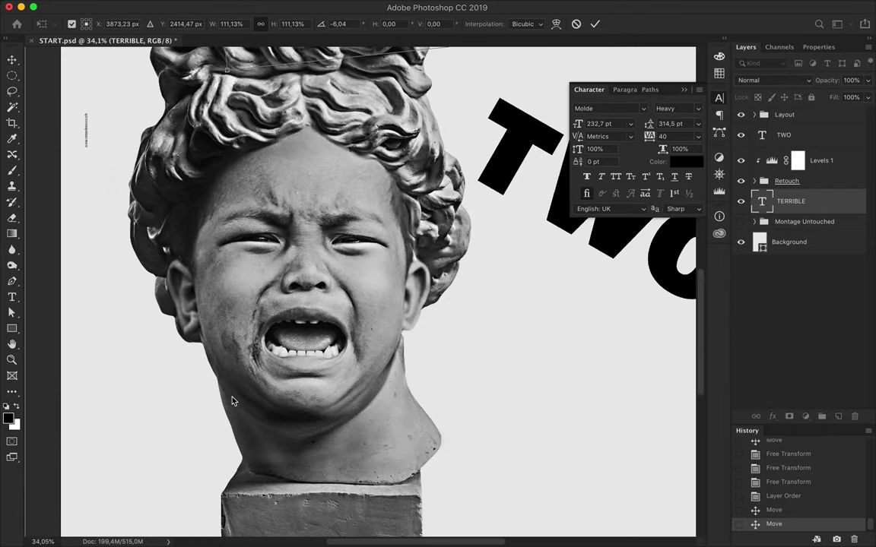
scroll(228, 399, "down", 2, "alt")
scroll(225, 413, "down", 1, "alt")
scroll(309, 337, "up", 5)
key("Return")
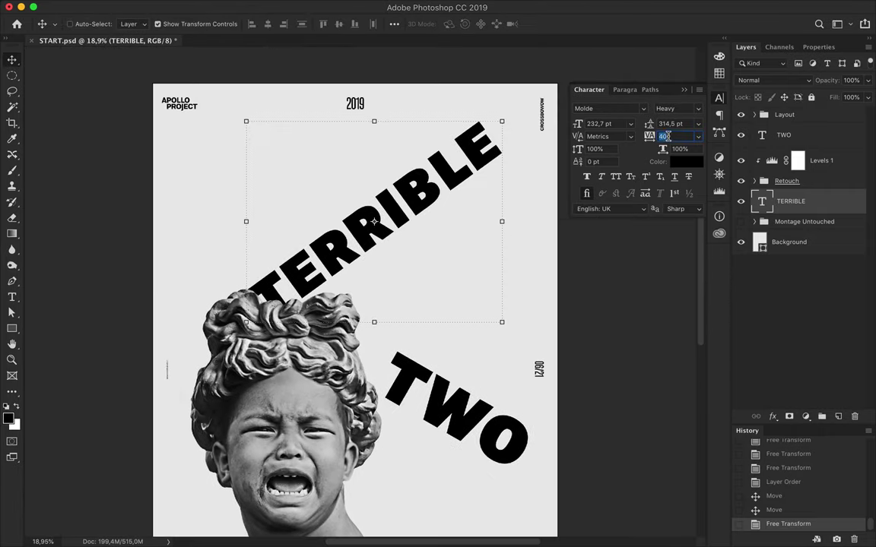
Switch the words to Heavy Italic styles, making TWO condensed heavy italic
left_click(673, 136)
left_click(459, 428, "super")
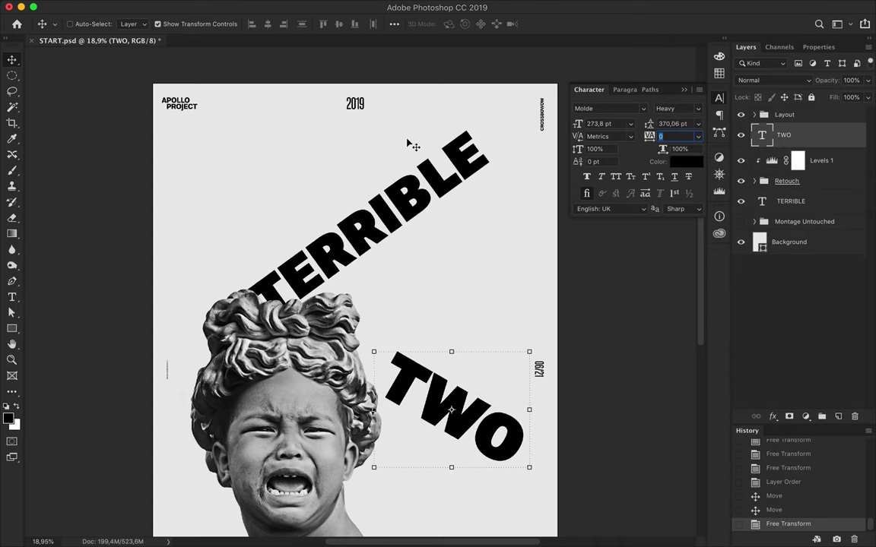
left_click(353, 228, "super")
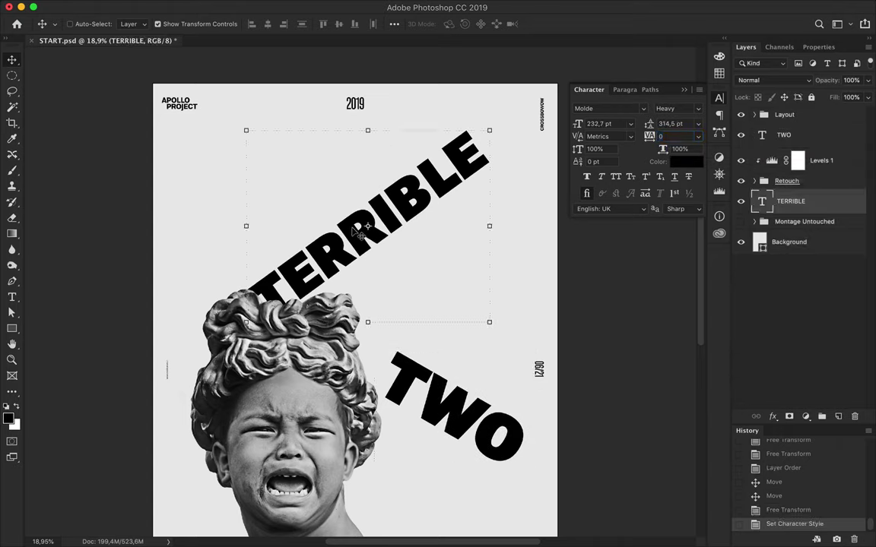
key("super+t")
key("Return")
key("t")
left_click(263, 23)
double_click(422, 400)
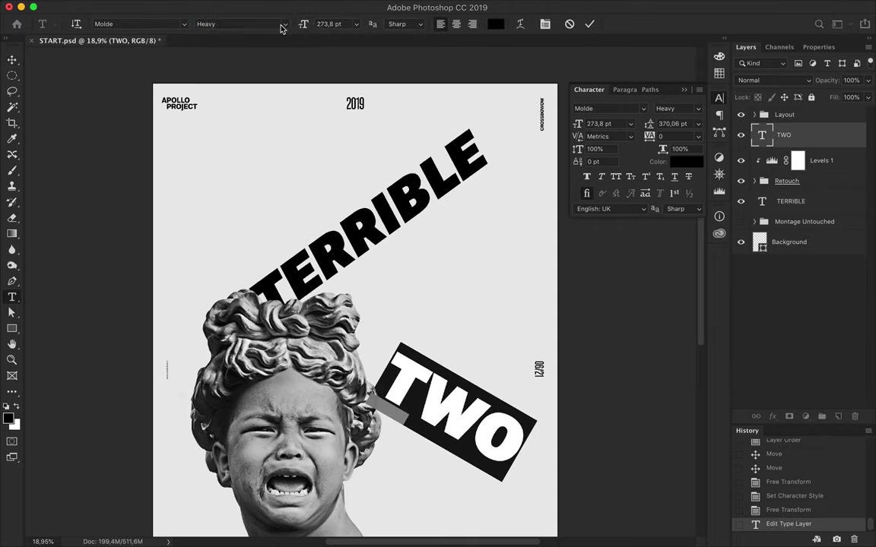
left_click(241, 23)
left_click(272, 318)
key("super+Return")
Zoom out and enlarge TWO over the lower right of the poster
key("v")
key("super+minus")
key("super+t")
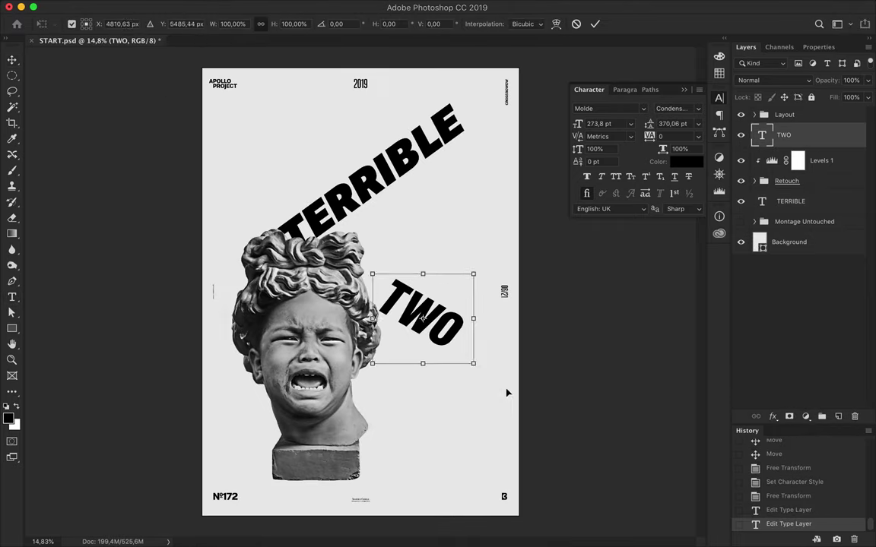
left_click_drag(490, 371, 500, 364)
key("Return")
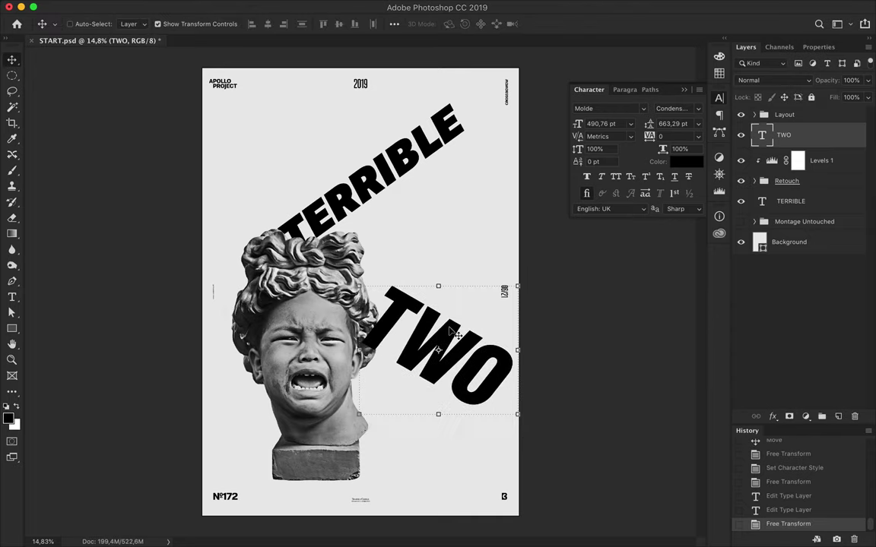
Move TERRIBLE right and shrink it back into place above the head
left_click_drag(407, 167, 494, 202)
key("super+t")
left_click_drag(547, 132, 514, 162)
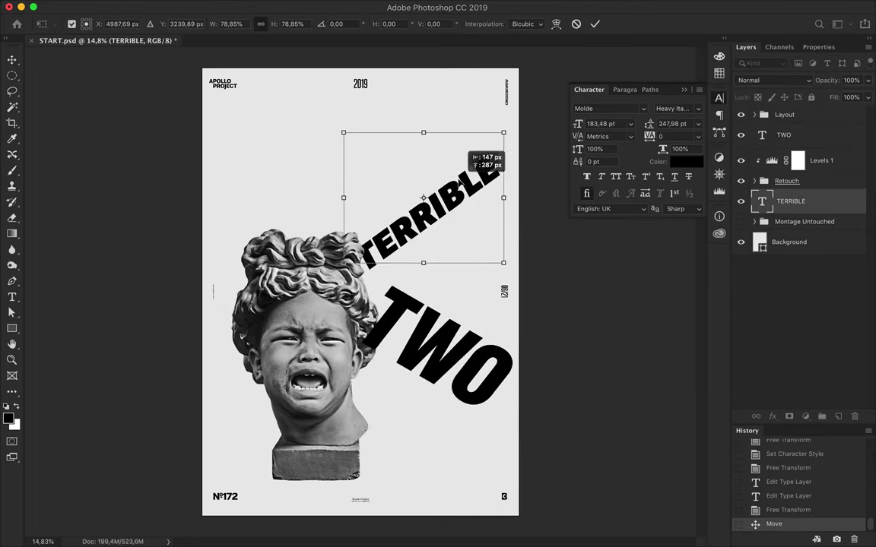
left_click_drag(470, 212, 457, 169)
key("Return")
double_click(464, 173)
left_click(332, 231)
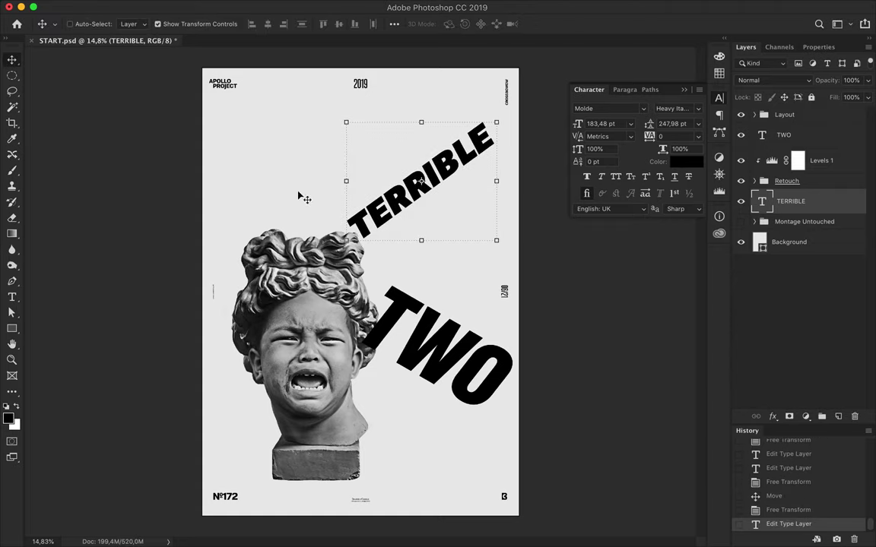
key("p")
left_click(134, 23)
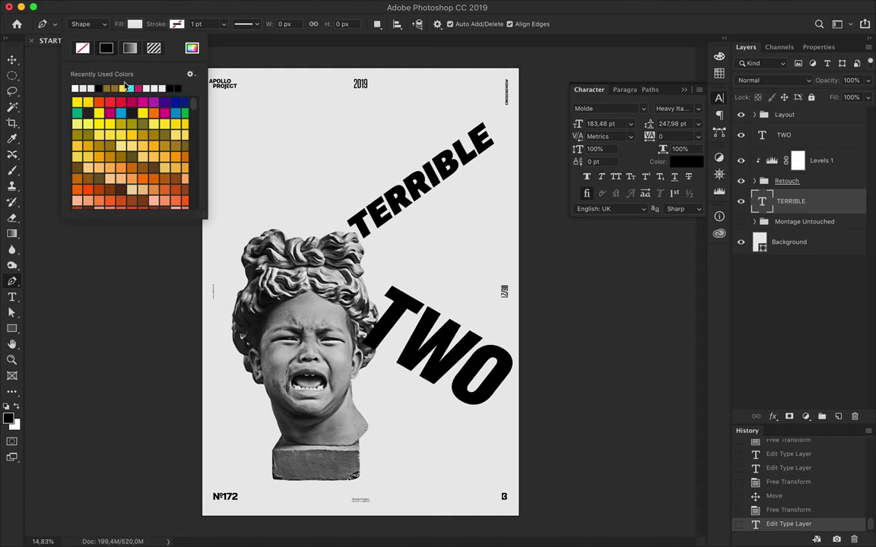
Draw a red-filled lightning bolt shape above the statue's head
left_click(191, 47)
left_click(599, 159)
key("Return")
scroll(280, 182, "up", 5)
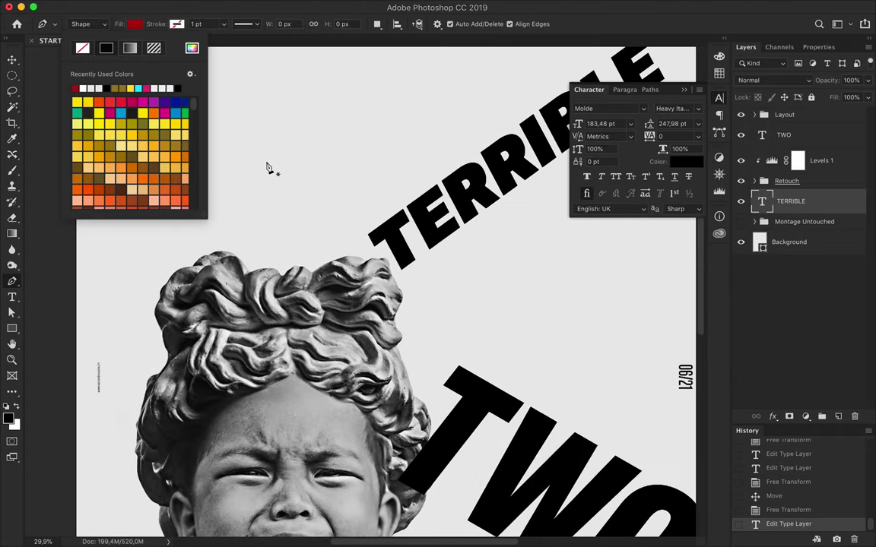
left_click(268, 167)
scroll(266, 166, "up", 3)
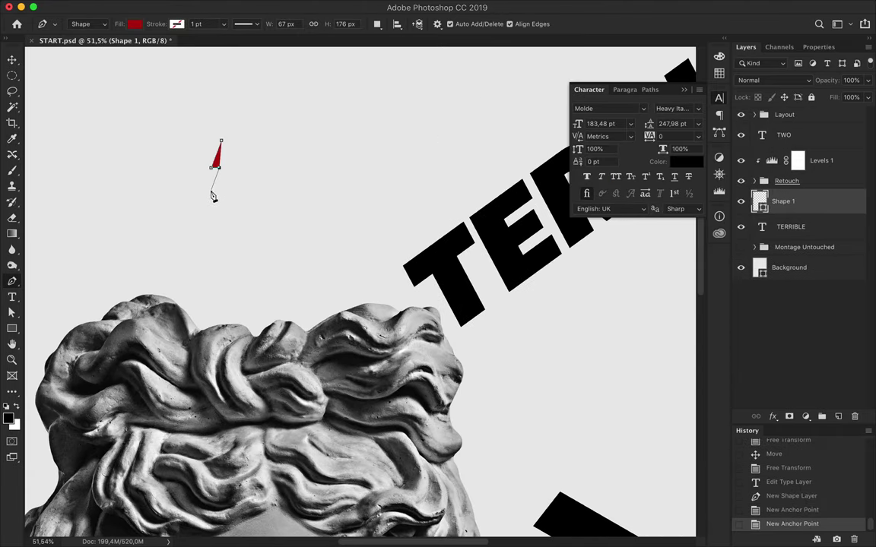
left_click(224, 144)
scroll(288, 111, "down", 2)
key("a")
scroll(289, 189, "up", 1)
scroll(262, 164, "up", 2)
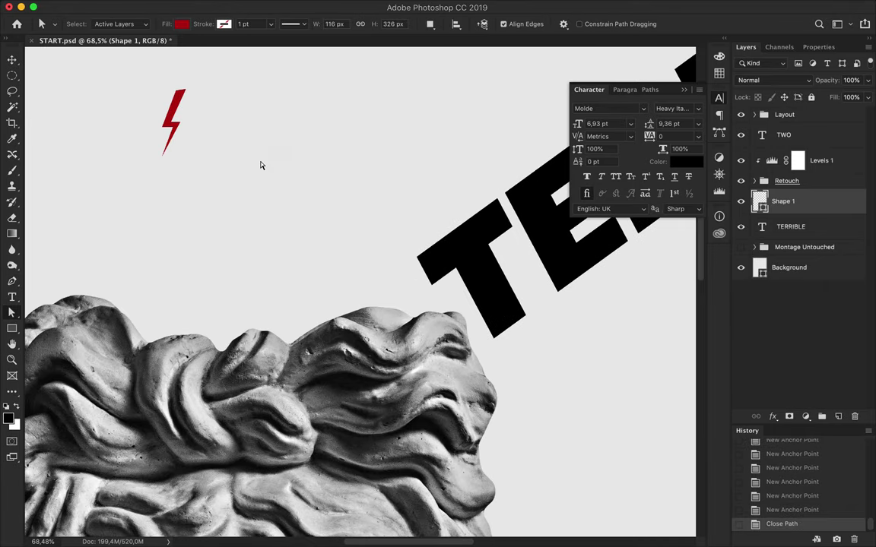
scroll(260, 165, "up", 1)
Duplicate the bolt to its right and flip the copy horizontally
key("v")
left_click_drag(301, 173, 418, 196)
left_click(166, 7)
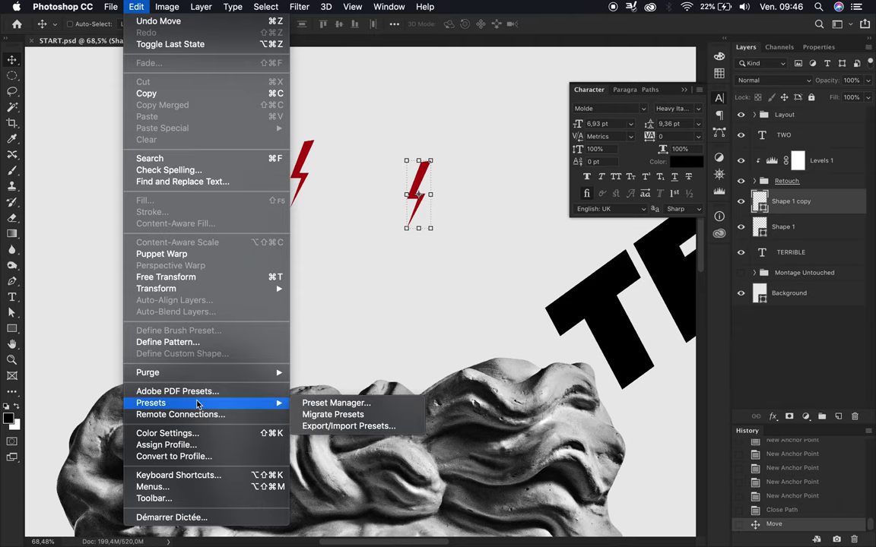
mouse_move(155, 288)
left_click(397, 427)
Show the copied bolt's anchors and convert one into a sharp corner
key("p")
key("a")
key("p")
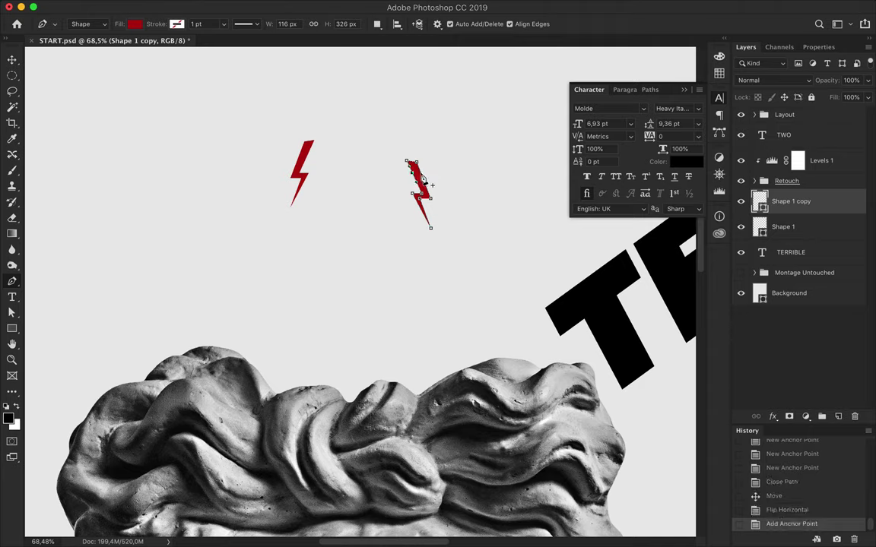
key("a")
key("shift+a")
key("v")
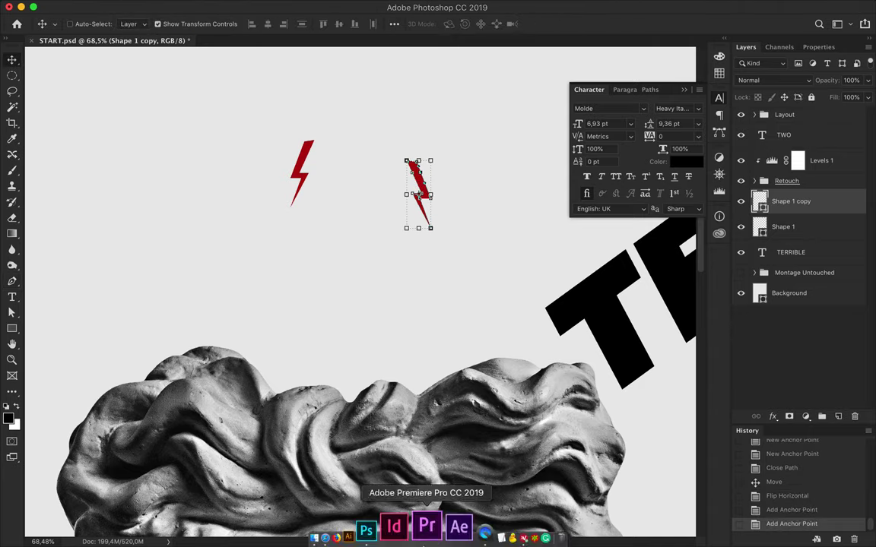
left_click_drag(12, 280, 55, 330)
left_click(305, 153)
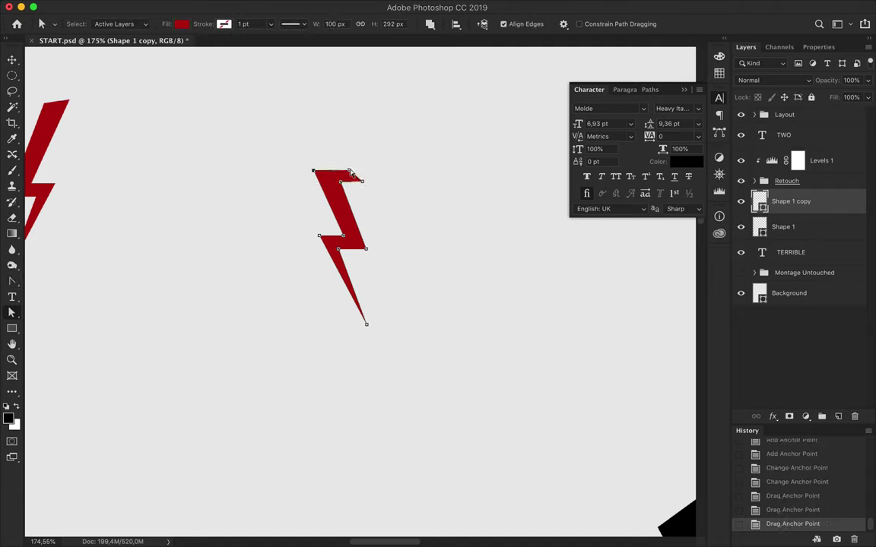
Add a top-right anchor and pull the copy's anchors outward to widen it
key("p")
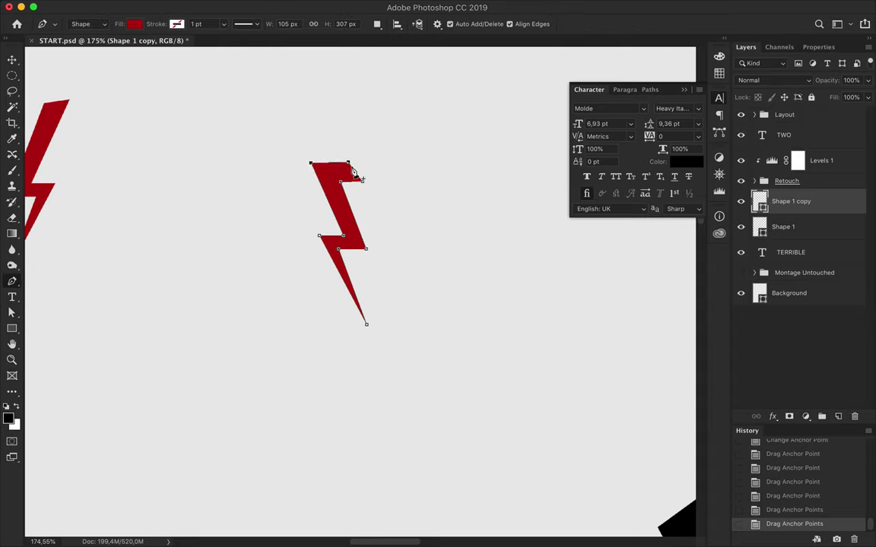
left_click(354, 175)
scroll(354, 176, "up", 3)
left_click_drag(12, 280, 73, 302)
left_click_drag(356, 266, 352, 202)
left_click_drag(356, 112, 362, 110)
left_click_drag(364, 276, 387, 276)
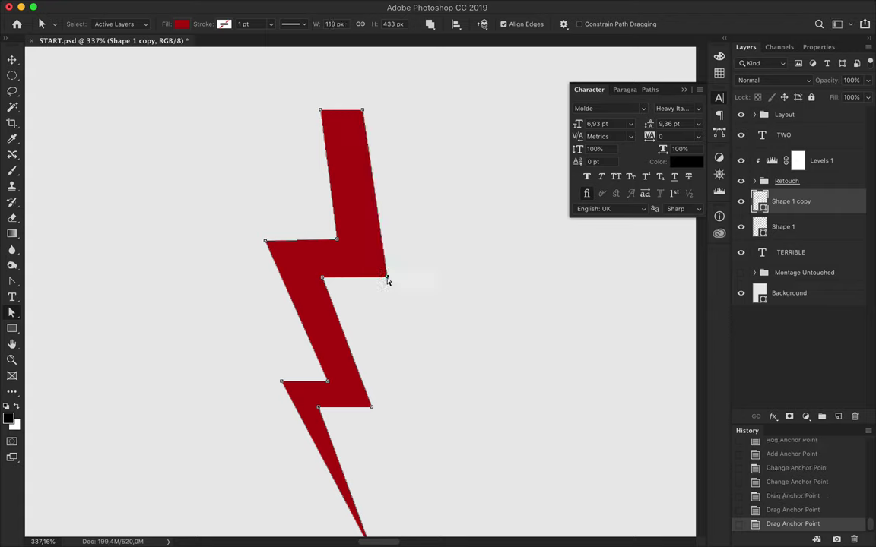
left_click_drag(320, 110, 295, 110)
Move the copied bolt down and tilt it
scroll(285, 157, "down", 3)
scroll(285, 157, "down", 4)
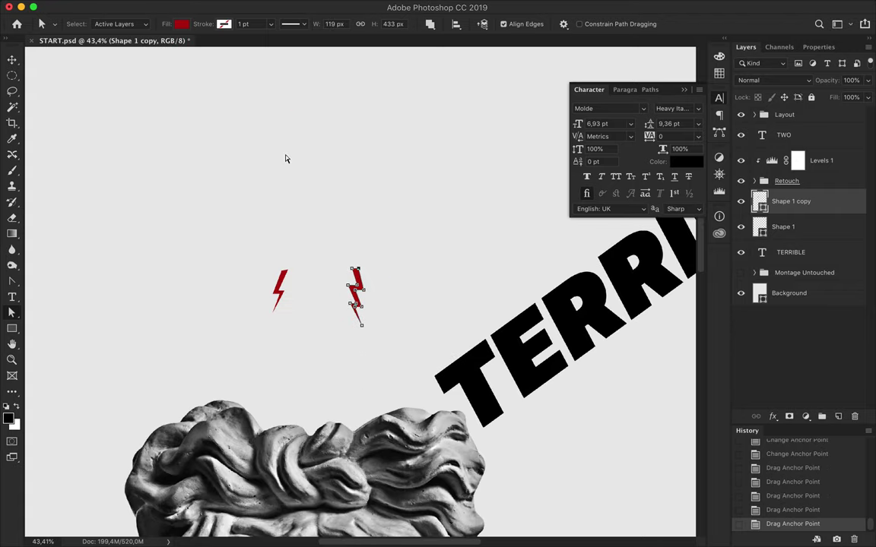
scroll(285, 157, "down", 2)
key("v")
scroll(285, 157, "down", 2)
scroll(341, 142, "up", 2)
scroll(340, 141, "up", 2)
mouse_move(357, 88)
left_mouse_down()
mouse_move(364, 143)
mouse_move(300, 67)
mouse_move(283, 148)
left_mouse_up()
Commit the new rotated angles of the bolt copy and the first bolt
key("Return")
left_click(304, 84)
key("Return")
scroll(269, 130, "down", 1)
scroll(269, 130, "down", 2)
right_click(373, 135)
Add a third small bolt to the right and flip the middle bolt horizontally
key("Return")
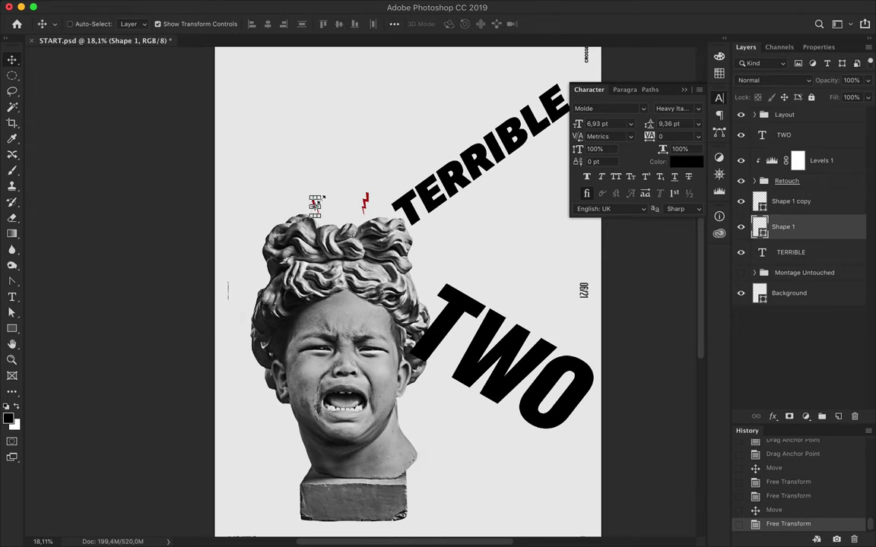
scroll(273, 122, "up", 3)
mouse_move(243, 121)
left_mouse_down()
mouse_move(378, 124)
mouse_move(331, 139)
left_mouse_up()
left_click_drag(272, 125, 271, 95)
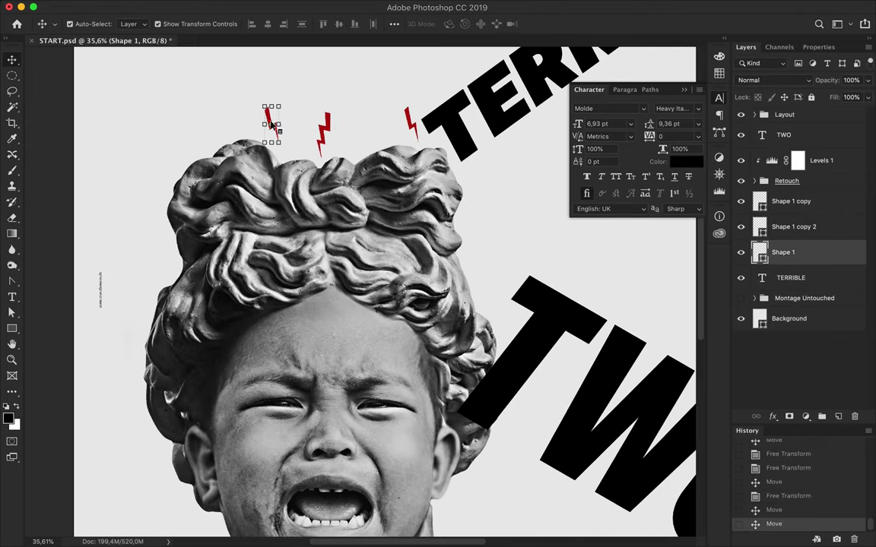
left_click(136, 6)
left_click(156, 288)
left_click(358, 477)
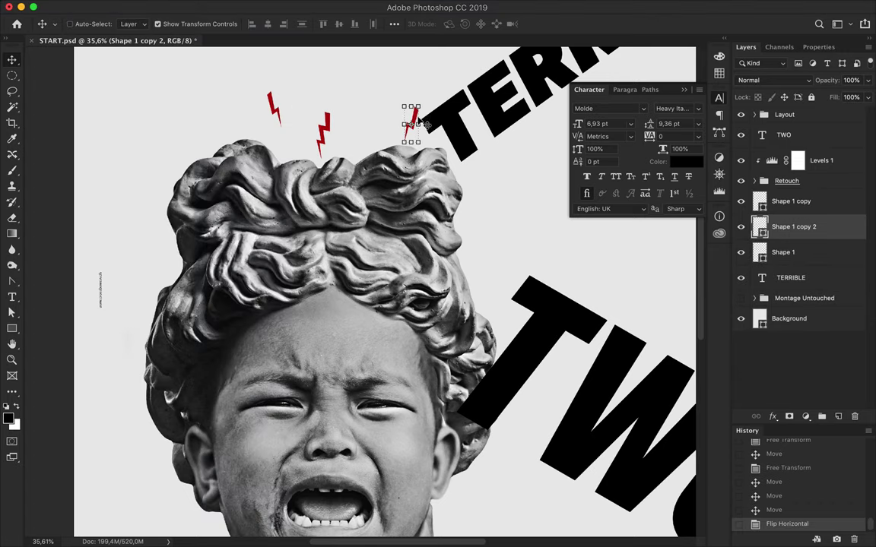
Duplicate a bolt into a huge red zigzag and layer TERRIBLE above it
scroll(358, 114, "down", 2)
scroll(357, 114, "down", 2)
scroll(357, 114, "up", 3)
mouse_move(355, 157)
left_mouse_down()
mouse_move(519, 215)
mouse_move(541, 160)
left_mouse_up()
key("ctrl+t")
mouse_move(497, 196)
left_mouse_down()
mouse_move(466, 84)
mouse_move(504, 180)
mouse_move(468, 225)
left_mouse_up()
scroll(466, 84, "down", 2)
left_click_drag(791, 303, 715, 196)
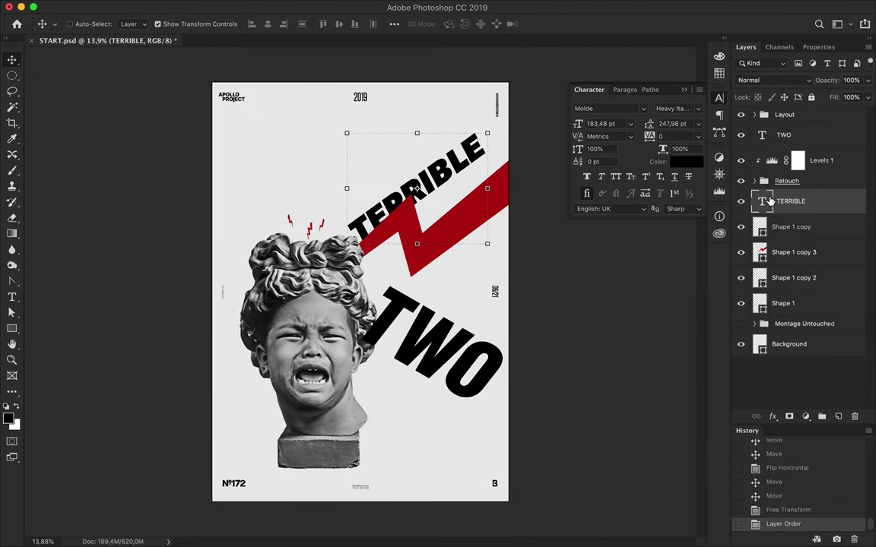
left_click(501, 196)
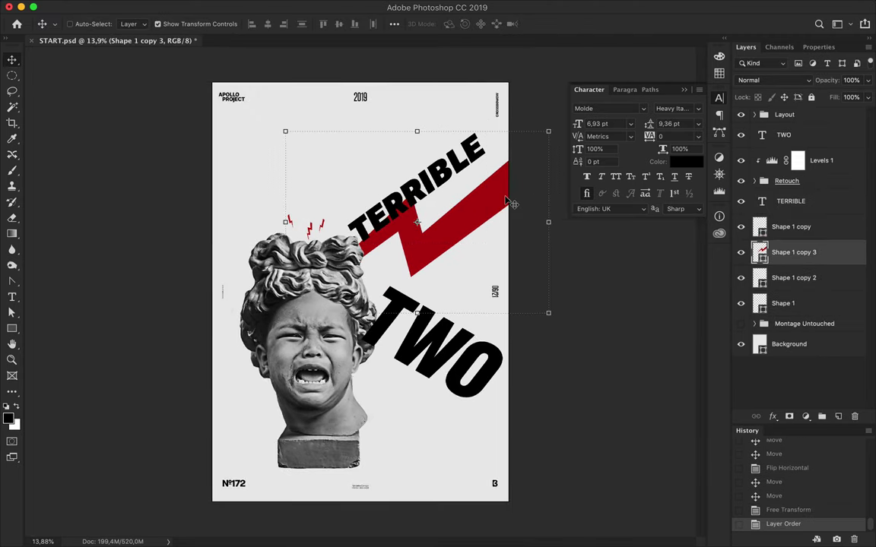
Duplicate the first small bolt and scale it into a large bolt across TWO
left_click(290, 223)
key("ctrl+j")
key("ctrl+t")
mouse_move(295, 215)
left_mouse_down()
mouse_move(381, 65)
mouse_move(332, 122)
mouse_move(526, 288)
mouse_move(509, 351)
left_mouse_up()
key("Return")
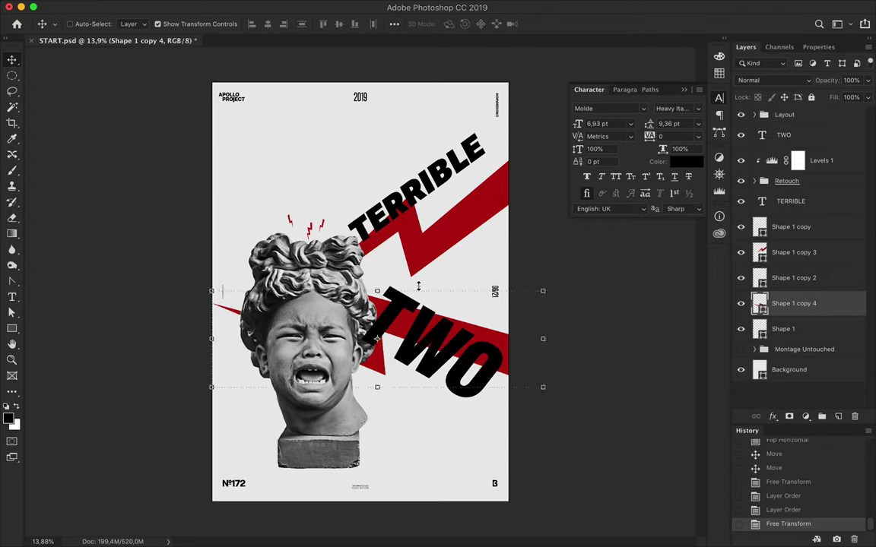
left_click_drag(420, 286, 391, 250)
key("Return")
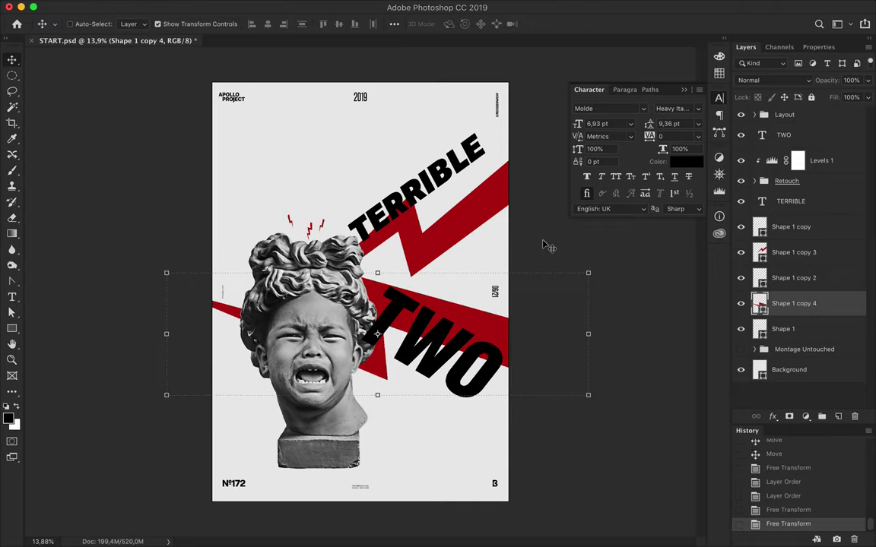
left_click(440, 177)
Set the TWO text to the heavier Condensed-Black Italic font style
key("t")
left_click(213, 24)
key("Escape")
key("Down")
key("alt+bracketright")
key("alt+bracketright")
key("alt+bracketright")
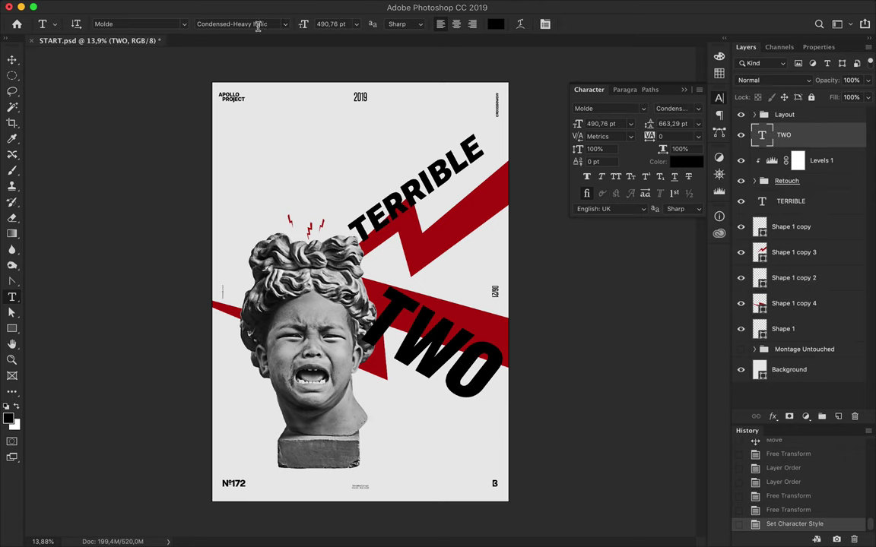
key("Down")
key("Down")
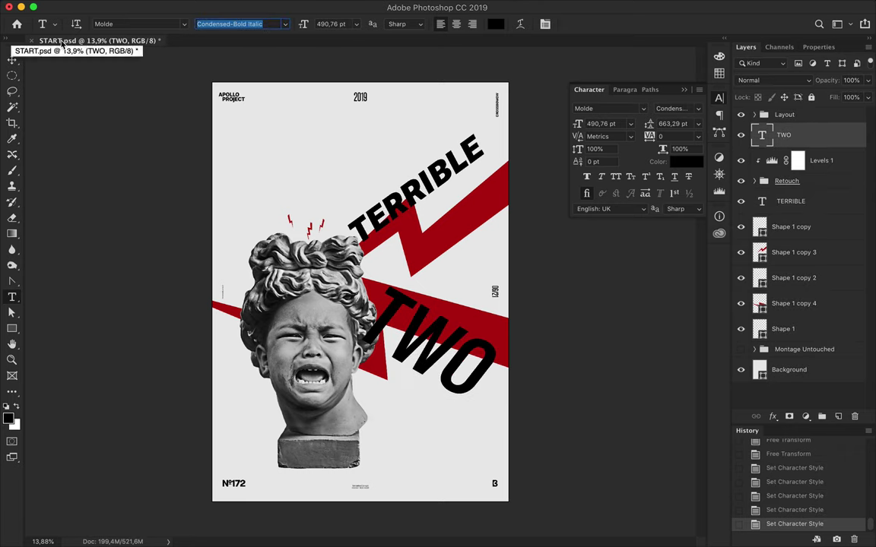
key("Down")
key("v")
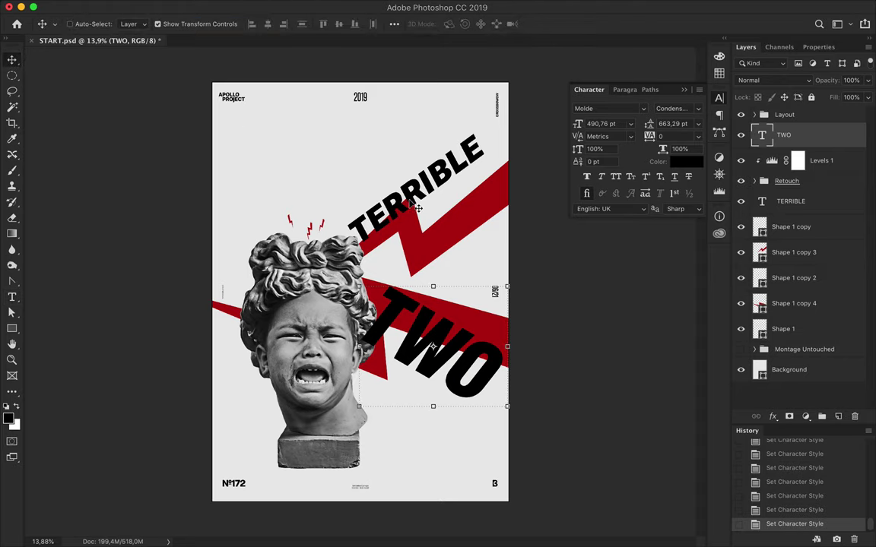
double_click(401, 308)
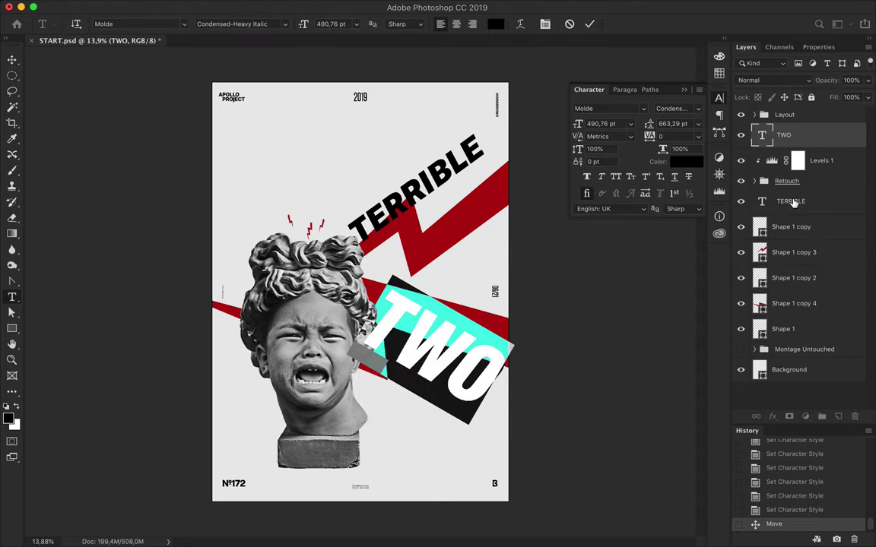
key("Escape")
Duplicate the TWO layer and rasterize the copy
key("v")
key("ctrl+j")
right_click(790, 135)
left_click(684, 325)
Cut a slice of TWO with a Pen path, Select Inverse, Clear, and paste the piece
key("p")
left_click(386, 323)
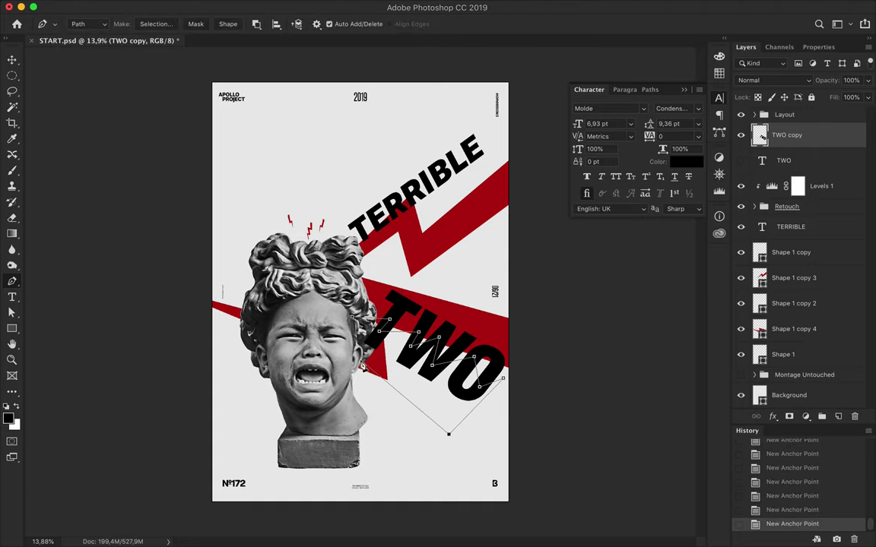
left_click(156, 24)
key("Return")
key("ctrl+shift+i")
key("Delete")
key("ctrl+v")
Shift the cut TWO piece out of line, rotating it slightly and stretching it left
left_click_drag(388, 335, 421, 365)
key("ctrl+t")
left_click_drag(471, 407, 462, 398)
key("Return")
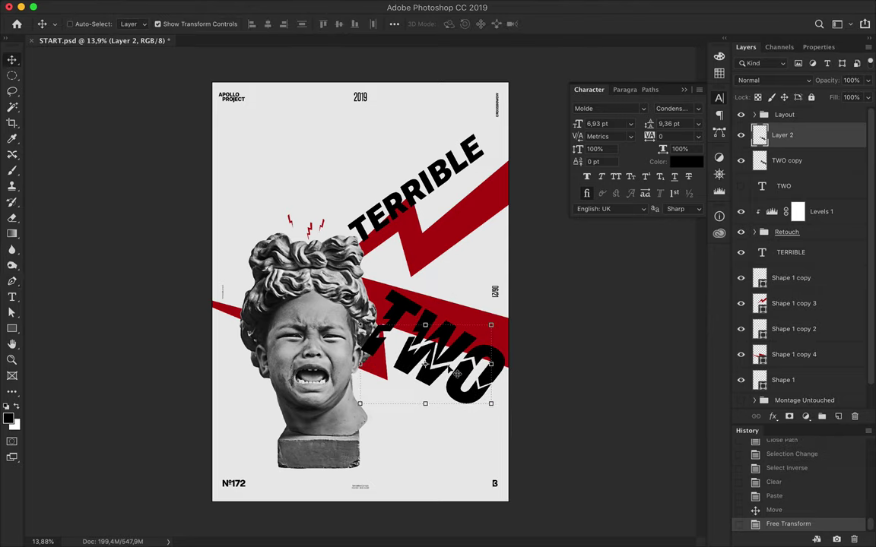
key("ctrl+t")
left_click_drag(373, 348, 366, 358)
key("Return")
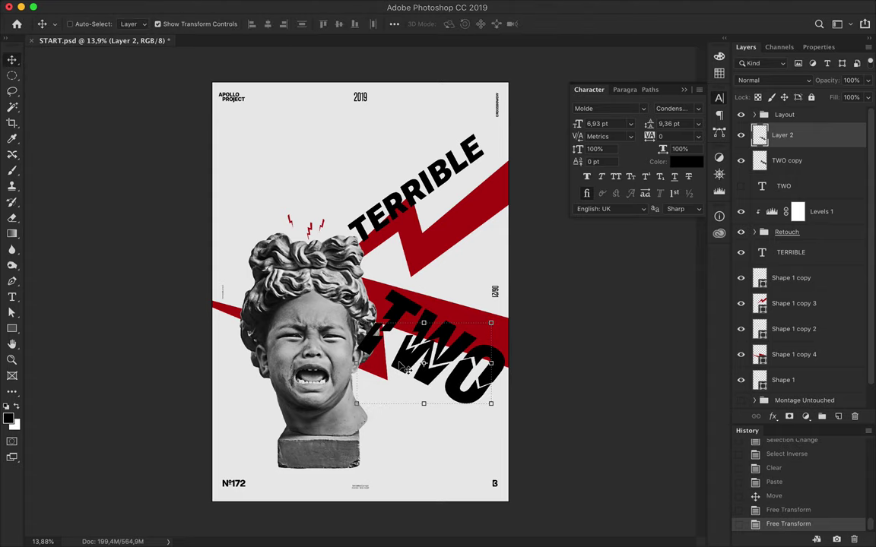
Rasterize a copy of TERRIBLE and cut a slice with a Pen path, inverse, Clear and paste
left_click(417, 191, "ctrl")
key("p")
left_click(489, 150)
right_click(818, 259)
left_click(688, 438)
left_click(156, 24)
key("Return")
key("ctrl+shift+i")
key("Delete")
key("ctrl+v")
Offset the cut TERRIBLE piece up and right, then draw a rectangle across the poster's bottom
key("v")
left_click_drag(380, 187, 421, 194)
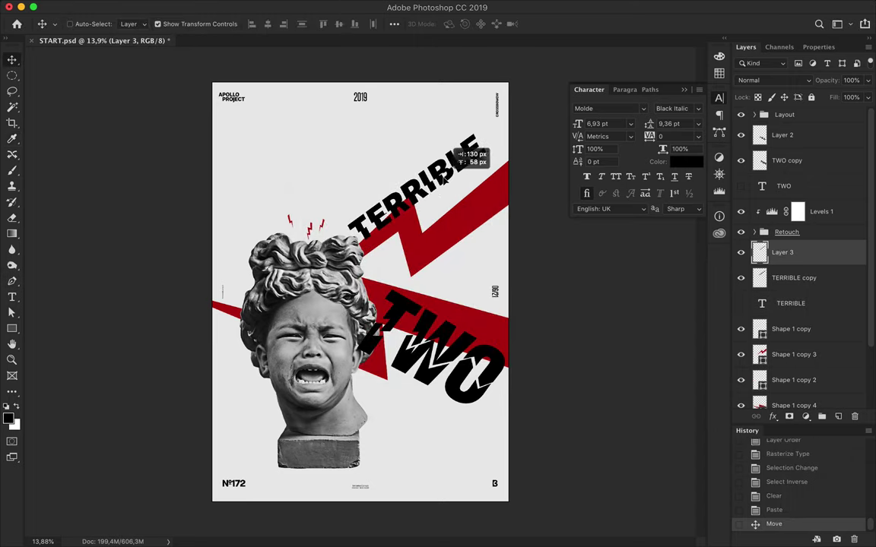
scroll(531, 197, "up", 3)
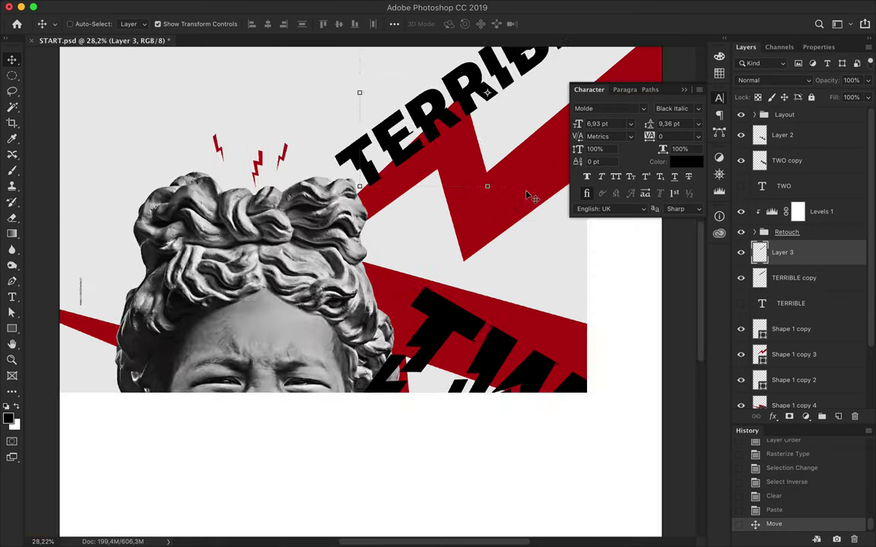
left_click_drag(356, 372, 348, 372)
scroll(354, 377, "down", 3)
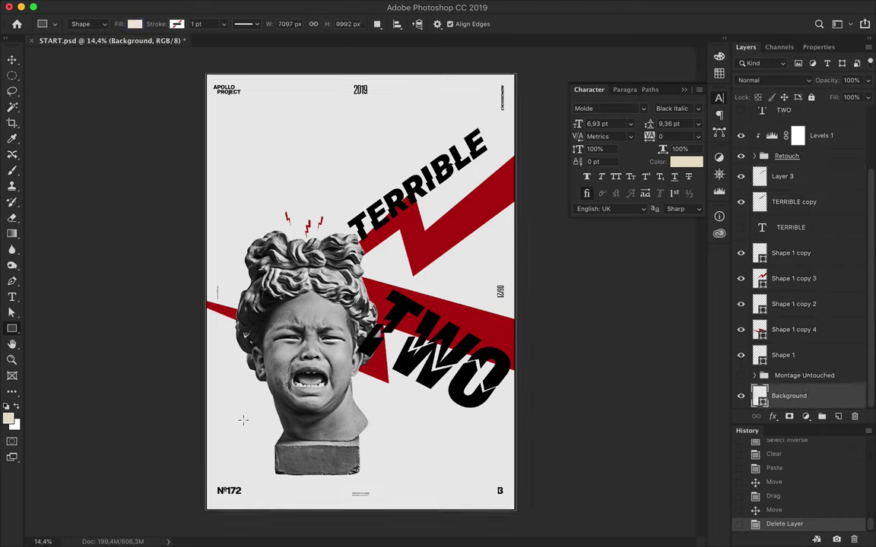
left_click_drag(196, 471, 526, 520)
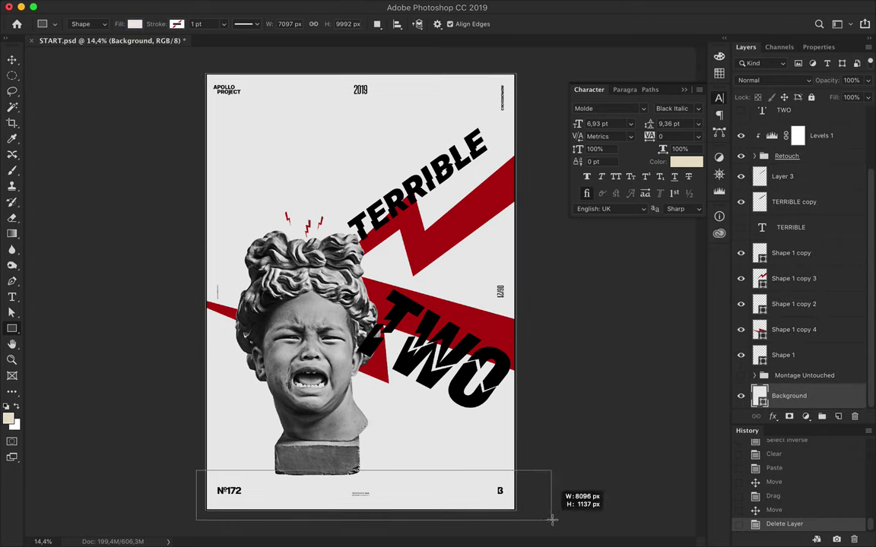
Fill the bottom rectangle beige, raise its top edge, and slant its top-right corner upward
left_click(134, 23)
left_click(95, 76)
left_click(11, 61)
key("ctrl+t")
left_click_drag(361, 471, 362, 444)
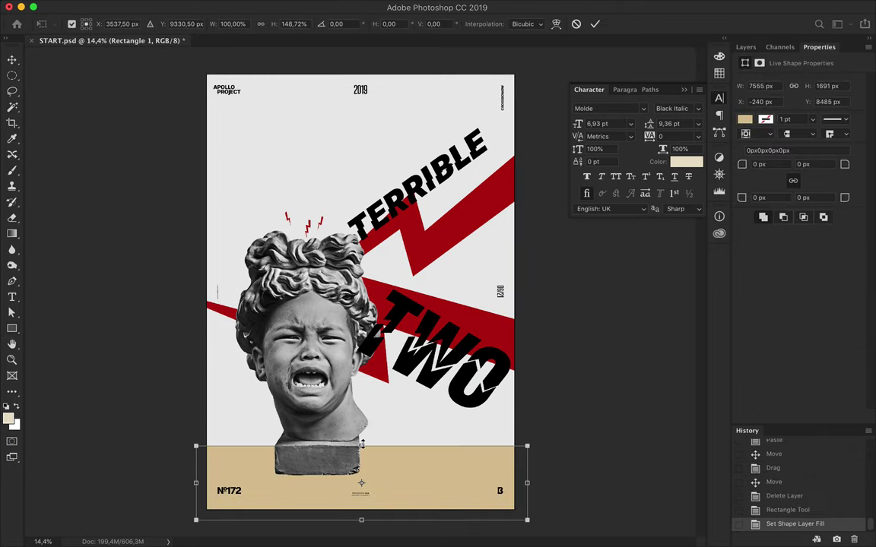
key("Return")
key("a")
left_click_drag(528, 446, 529, 450)
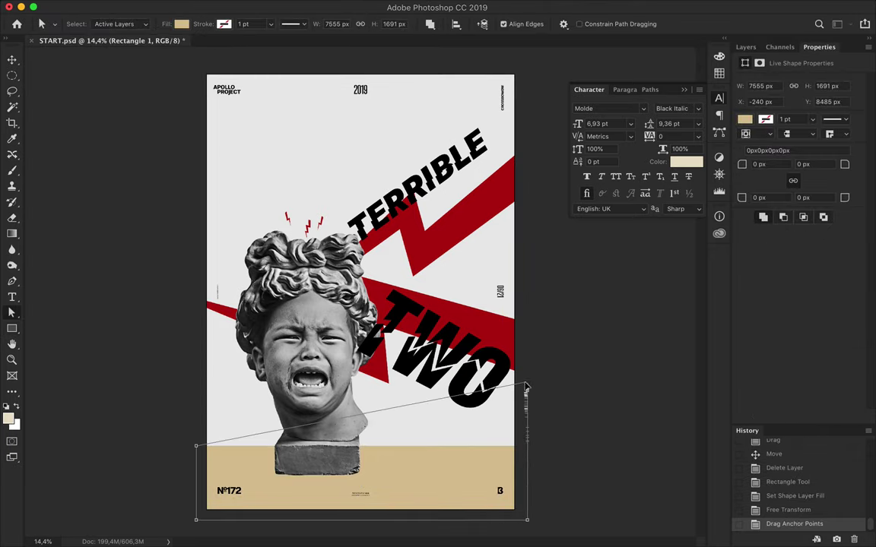
left_click_drag(526, 387, 526, 386)
key("v")
Draw a second cream rectangle over the bottom and send it below Rectangle 1
key("u")
left_click_drag(199, 394, 519, 514)
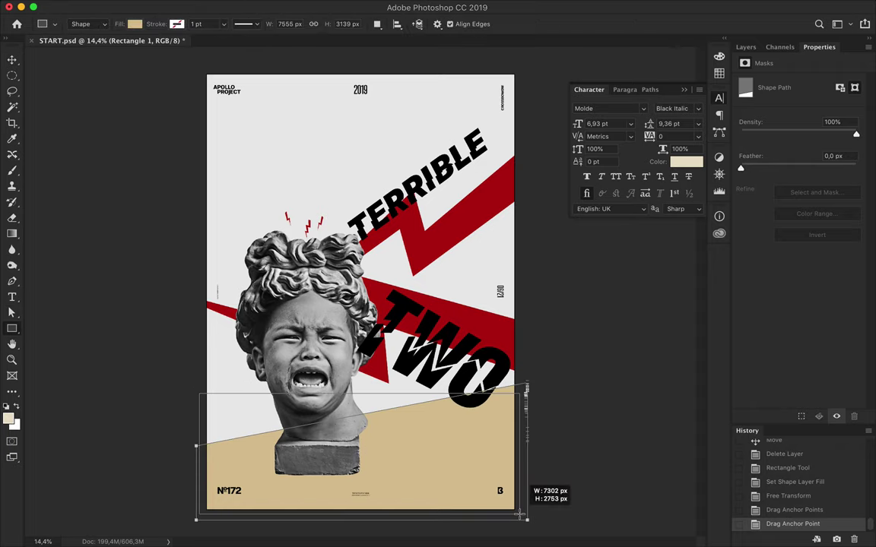
left_click(134, 23)
left_click(114, 144)
left_click(746, 47)
key("ctrl+bracketleft")
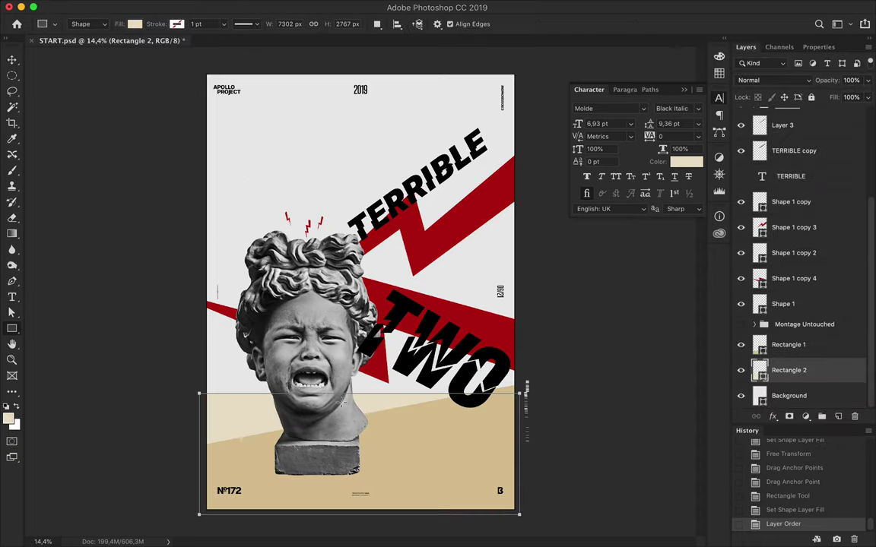
Drag Rectangle 2's top-left anchor far upward to slant the cream shape diagonally
key("a")
left_click_drag(199, 394, 199, 249)
left_click(538, 250)
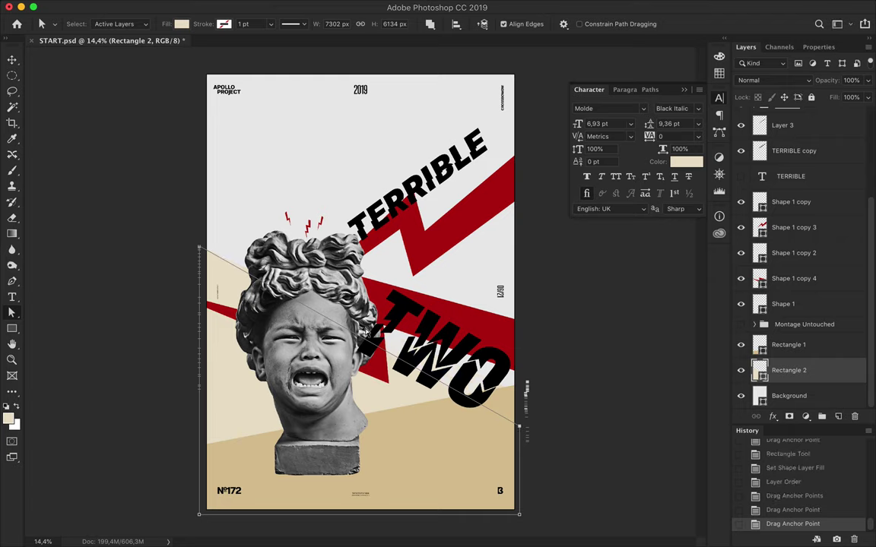
left_click_drag(199, 180, 199, 175)
left_click_drag(519, 426, 518, 449)
key("v")
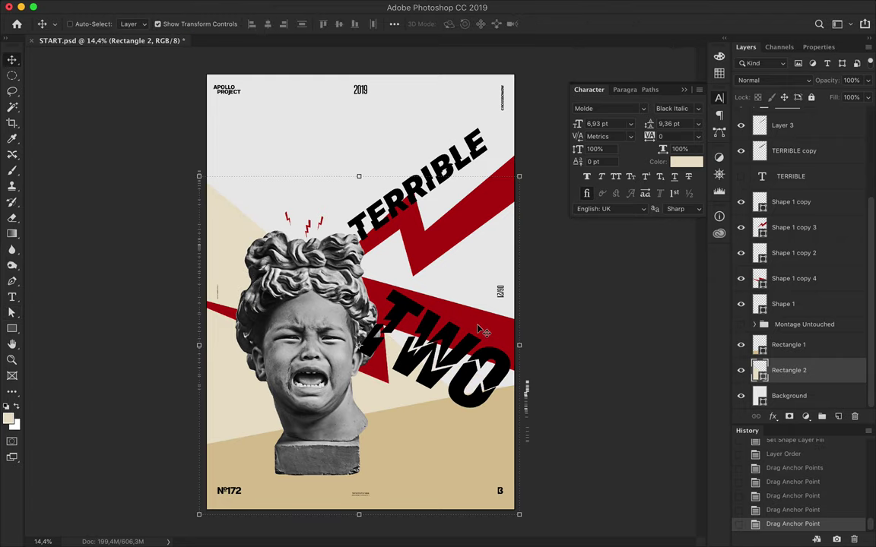
scroll(354, 364, "up", 2)
scroll(354, 363, "down", 3)
Select the red zigzag Shape 1 copies and change their fill to a brighter red
left_click(327, 228)
left_click(279, 203, "shift")
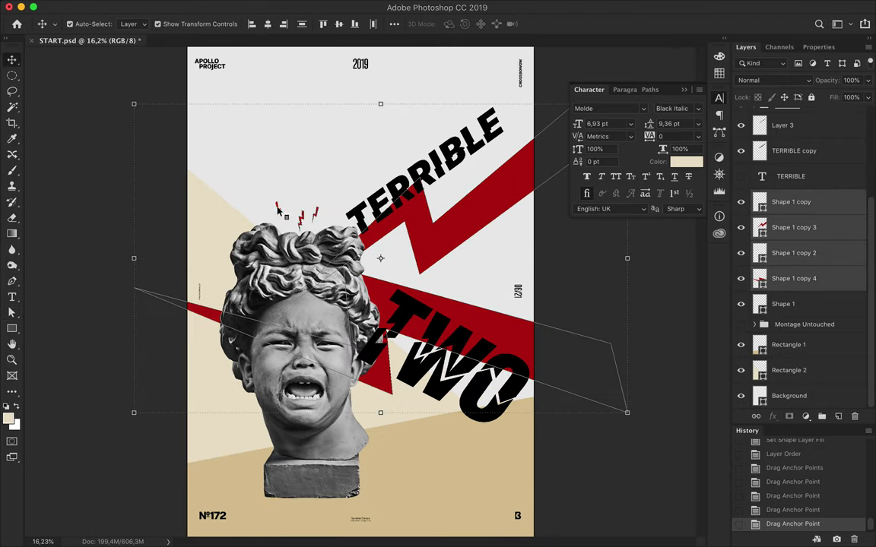
key("a")
left_click(180, 25)
left_click(128, 73)
key("v")
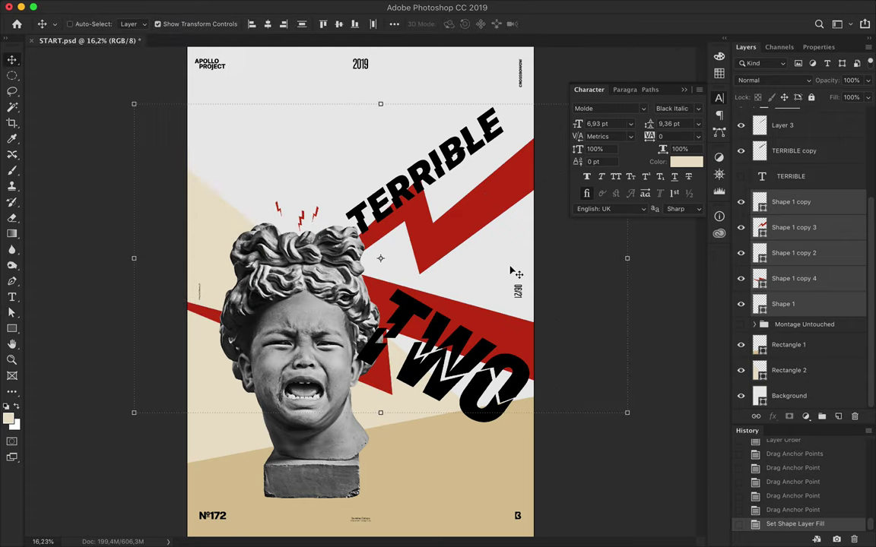
scroll(407, 266, "down", 2)
left_click(760, 345)
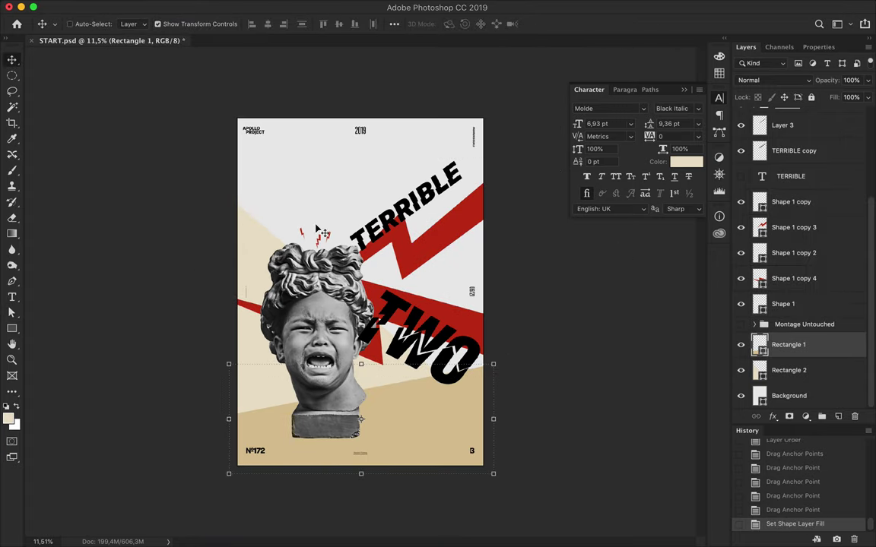
In the Gradient Editor, set both colour stops of the gradient to beige
key("a")
left_click(11, 234)
left_click(80, 24)
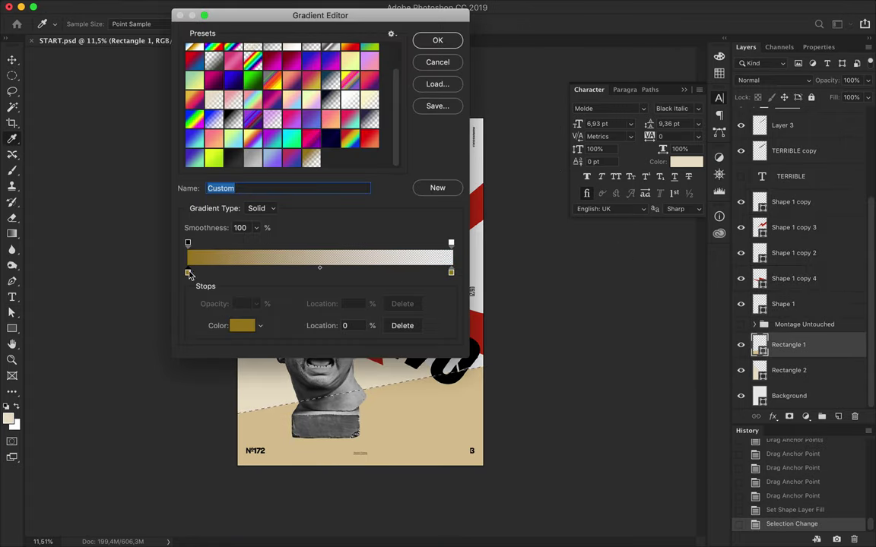
double_click(188, 272)
left_click(642, 166)
key("Return")
double_click(451, 272)
left_click(642, 165)
key("Return")
left_click(437, 39)
After the shape-layer gradient warning, create a new empty layer for the gradient
left_click_drag(357, 228, 361, 420)
key("Return")
key("ctrl+shift+alt+n")
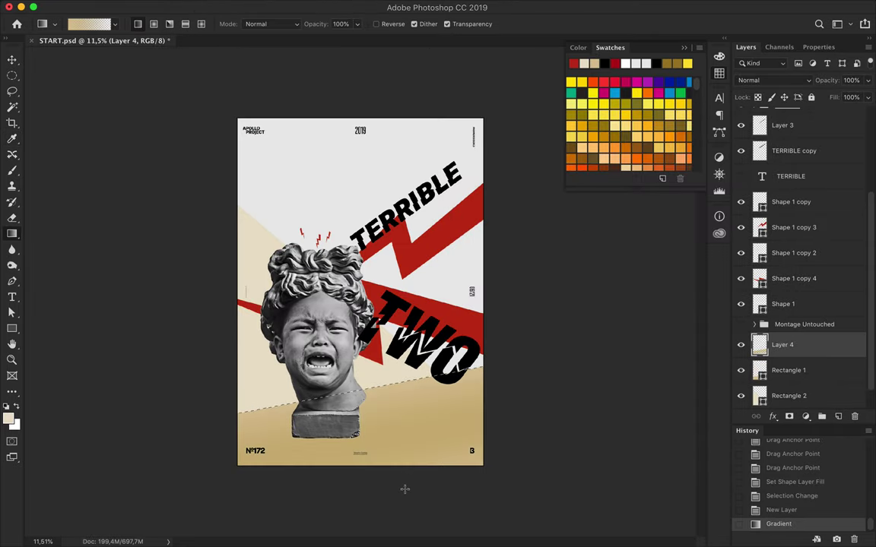
key("v")
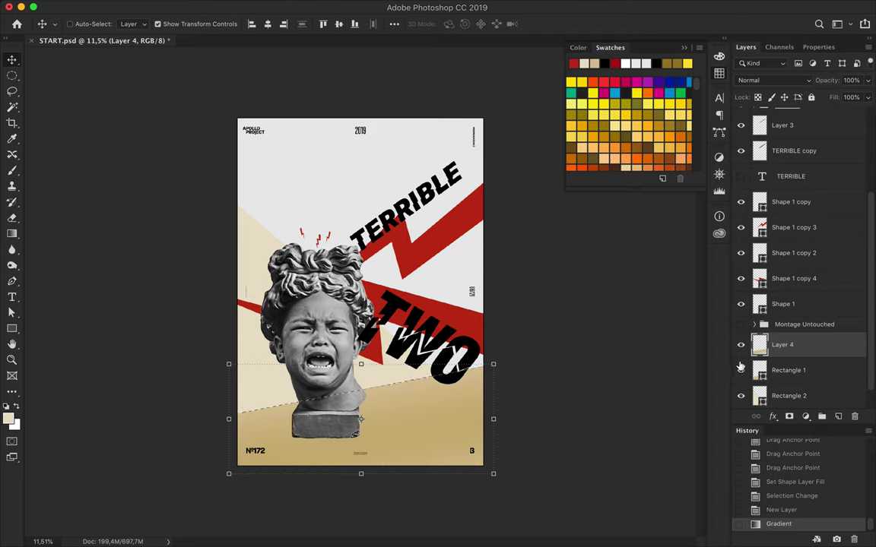
Draw the beige fade upward across the poster's lower part on the new layer
key("g")
mouse_move(408, 479)
left_mouse_down()
mouse_move(388, 386)
mouse_move(414, 459)
left_mouse_up()
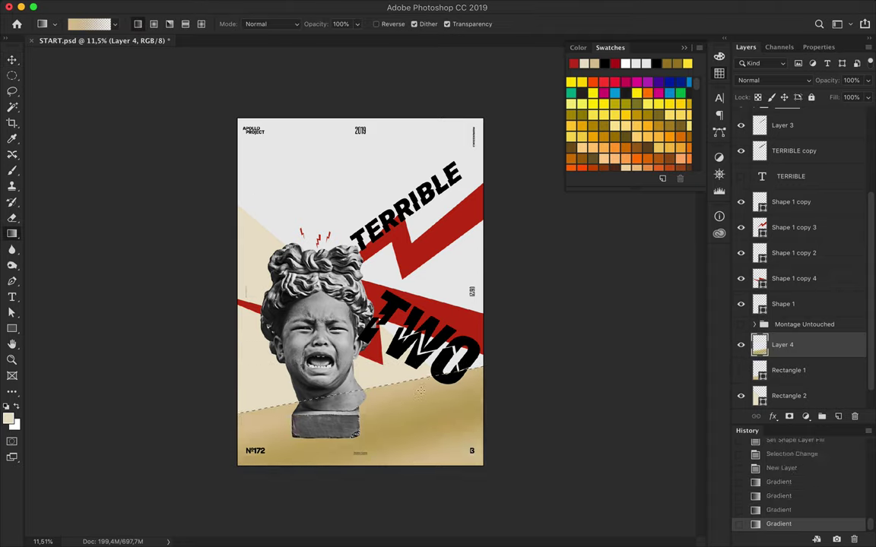
left_click_drag(464, 477, 468, 483)
key("Delete")
mouse_move(403, 396)
left_mouse_down()
mouse_move(422, 489)
mouse_move(392, 384)
left_mouse_up()
key("ctrl+z")
key("v")
key("g")
key("v")
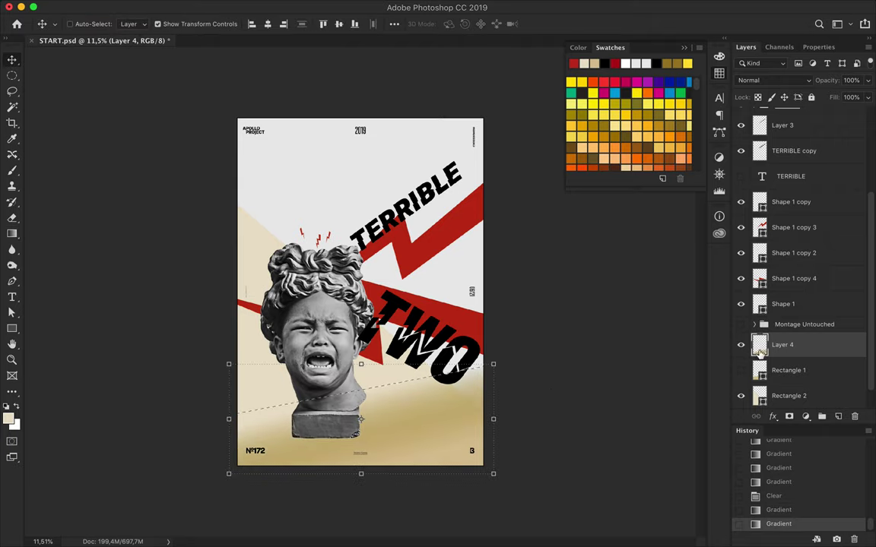
Free Transform the gradient layer past the poster's bottom and right edges
key("ctrl+d")
left_click_drag(361, 475, 361, 498)
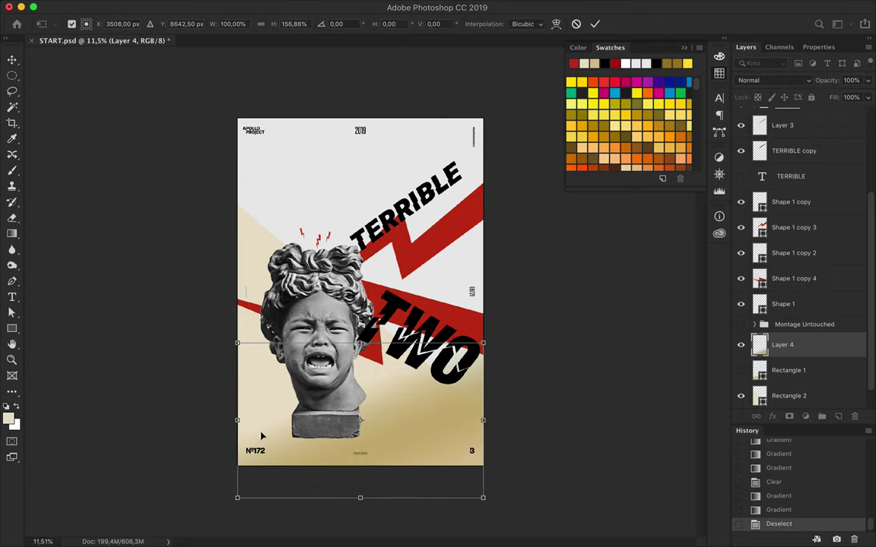
left_click_drag(483, 419, 524, 422)
key("Return")
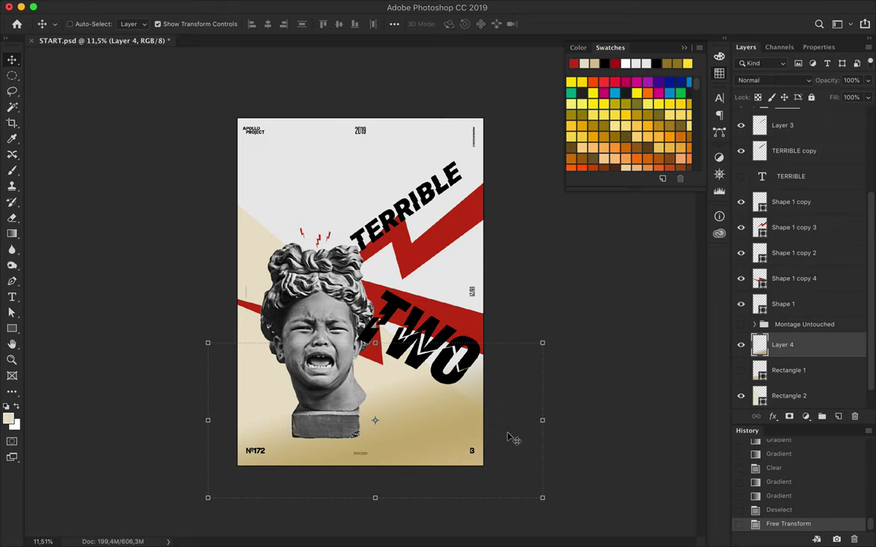
Delete Layer 4 and drag or delete Rectangle 2's anchors into a tall left triangle
key("Delete")
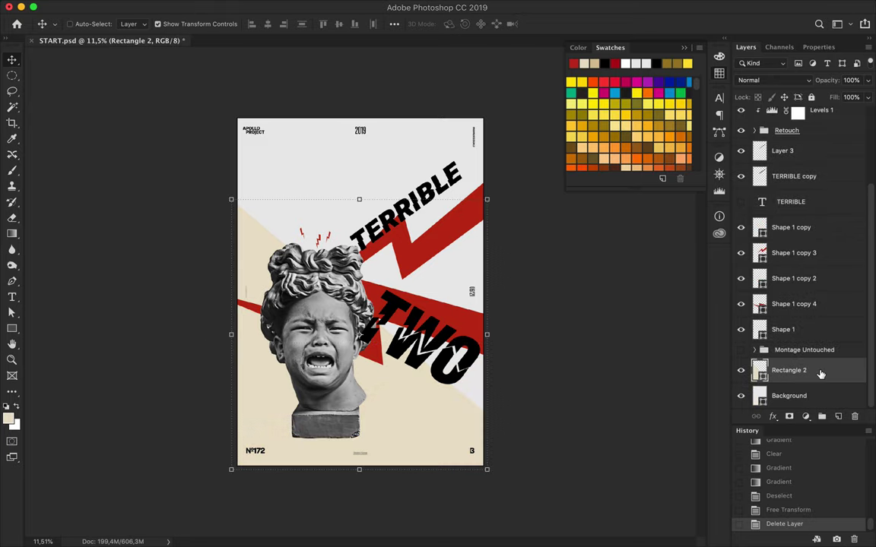
key("a")
left_click_drag(486, 469, 475, 477)
left_click_drag(231, 199, 227, 54)
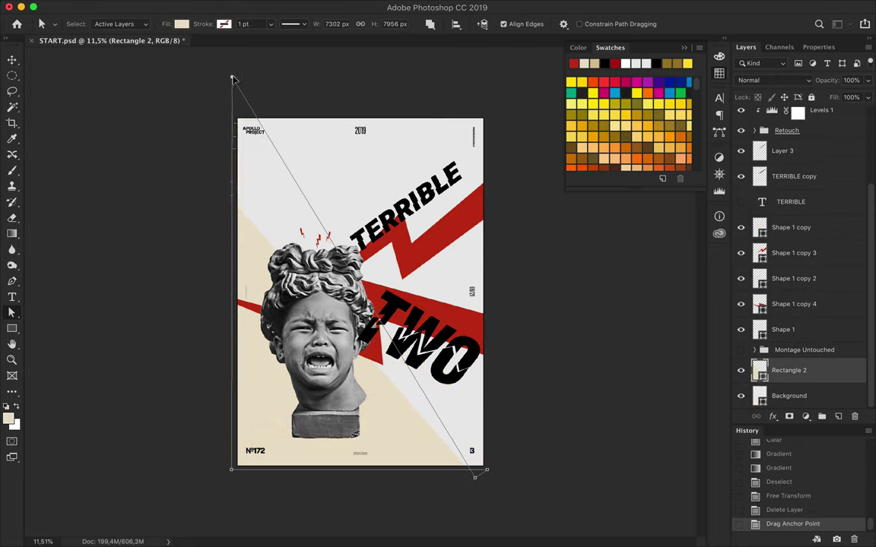
left_click(169, 194)
left_click_drag(475, 473, 424, 486)
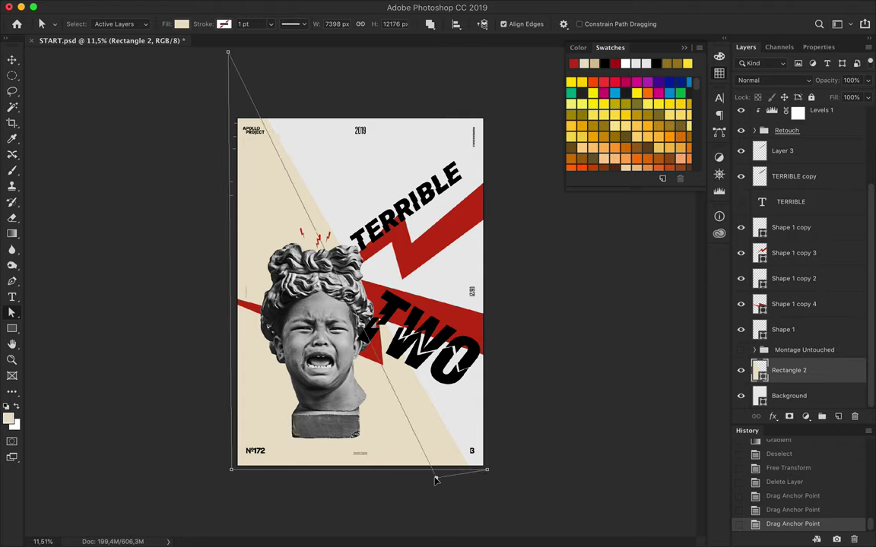
key("Delete")
left_click(504, 394)
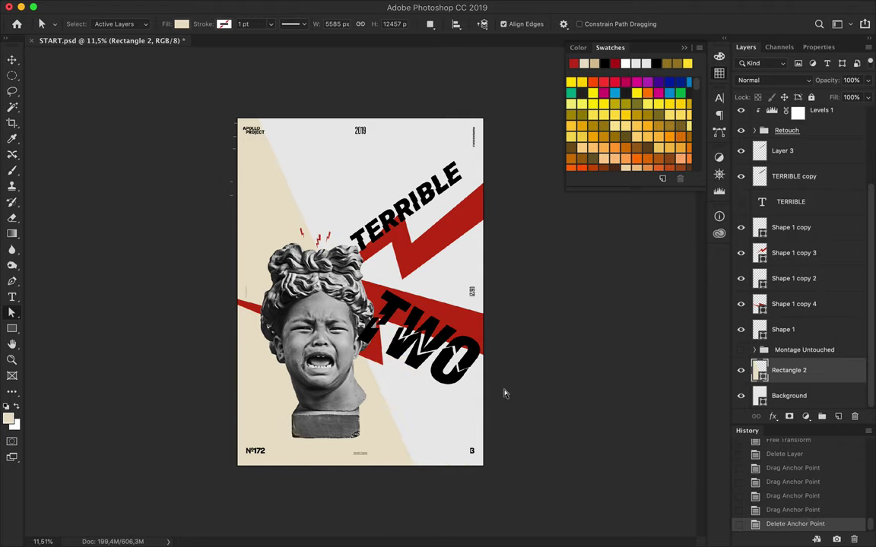
Draw a gradient near the poster's bottom-left, redoing it once
key("g")
left_click_drag(247, 449, 224, 403)
key("ctrl+z")
left_click_drag(238, 441, 292, 409)
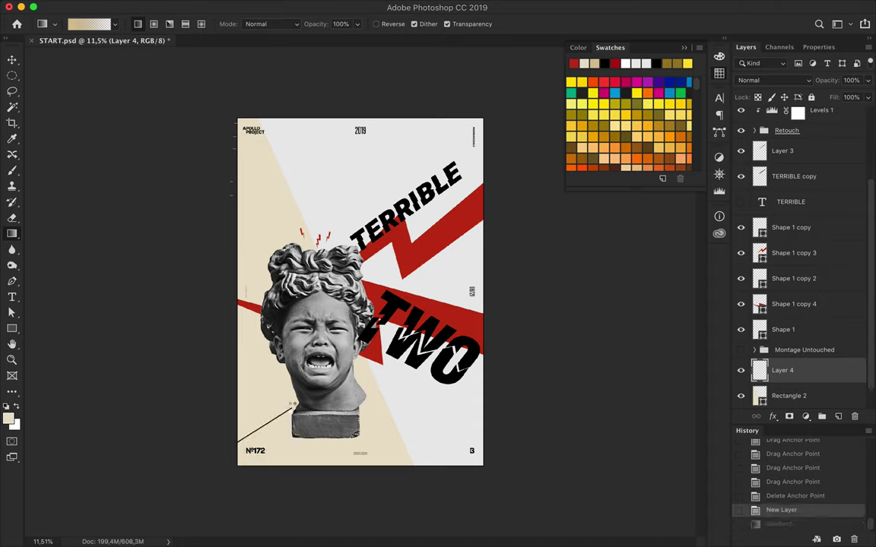
Stretch Shape 1 copy 4 down to the poster's bottom, then merge the TWO copy into Layer 2
key("v")
left_click(422, 294)
mouse_move(374, 393)
left_mouse_down()
mouse_move(376, 417)
mouse_move(508, 346)
left_mouse_up()
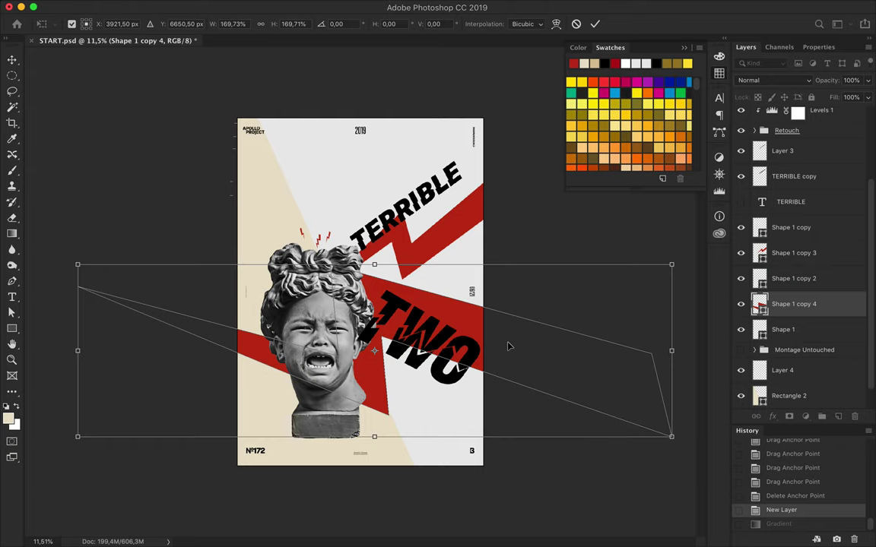
key("Return")
left_click_drag(374, 439, 372, 477)
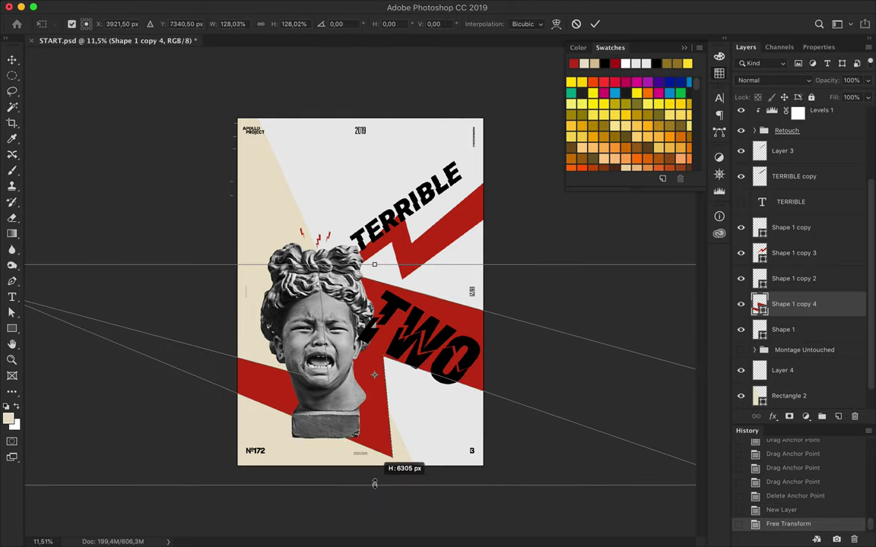
key("Return")
left_click(471, 351)
key("ctrl+e")
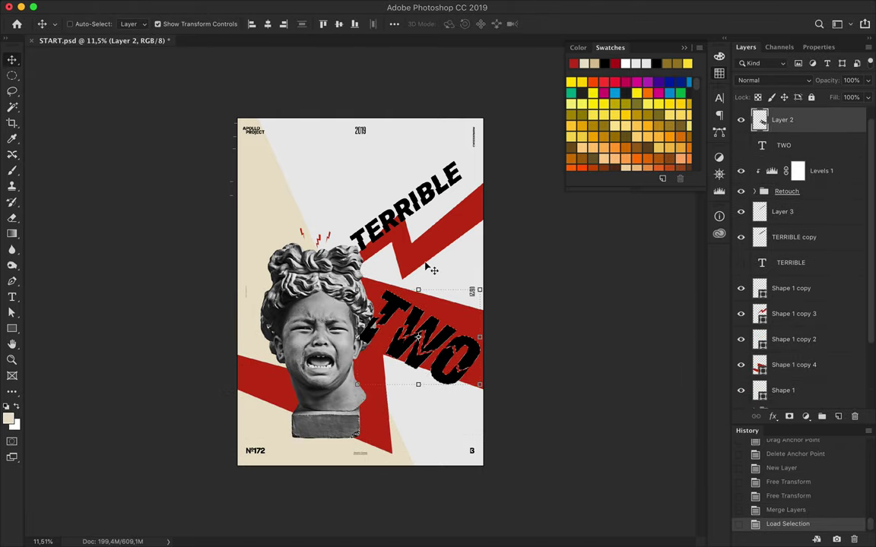
Paint over the black TWO lettering in white with a large soft brush
key("b")
mouse_move(395, 327)
left_mouse_down()
mouse_move(443, 365)
mouse_move(395, 304)
left_mouse_up()
key("ctrl+d")
key("m")
scroll(448, 319, "up", 3)
scroll(479, 318, "up", 2)
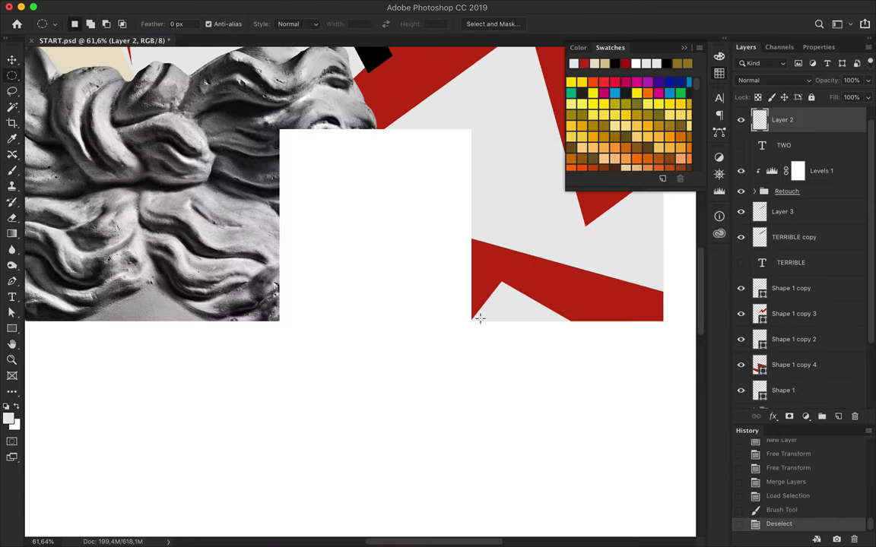
scroll(480, 318, "up", 3)
scroll(480, 319, "up", 3)
Magic Wand the red band, invert the selection, and paint TWO white again
key("w")
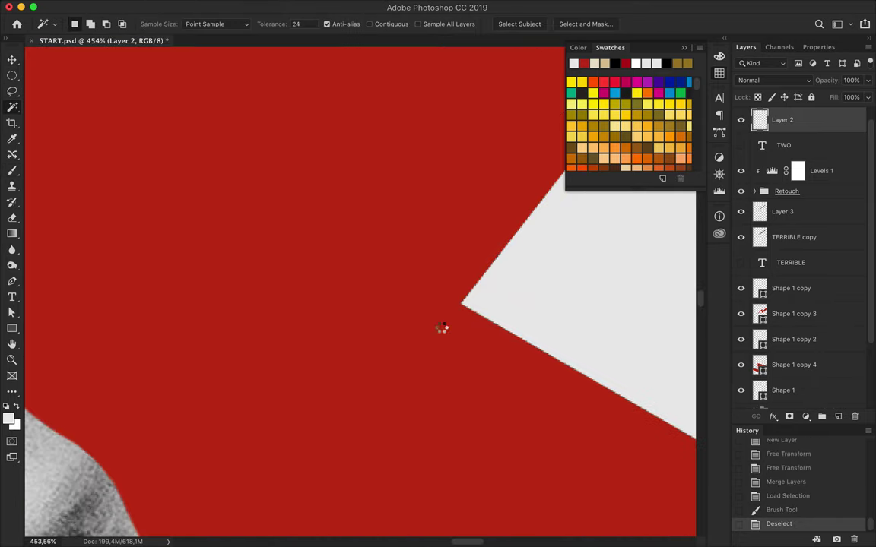
key("ctrl+0")
key("b")
key("ctrl+shift+i")
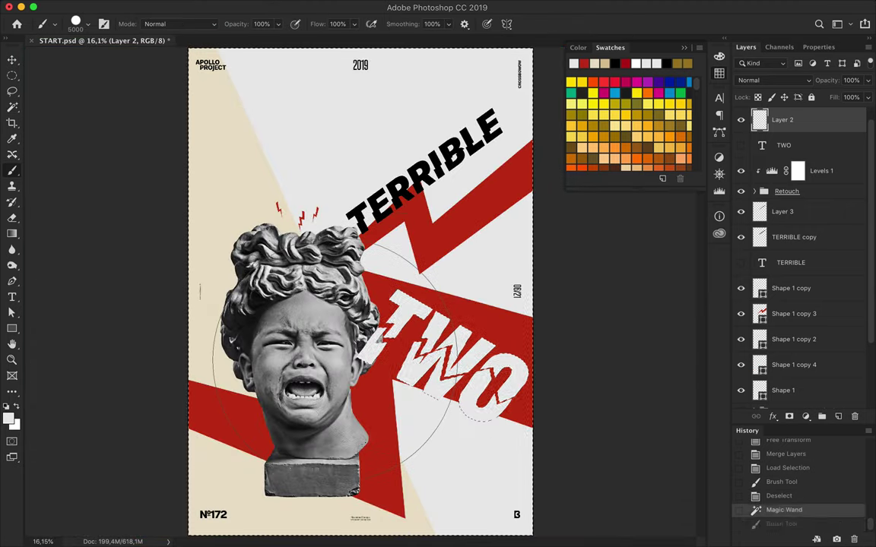
left_click(514, 414)
Save a copy as START-1.psd and delete both TERRIBLE layers
key("v")
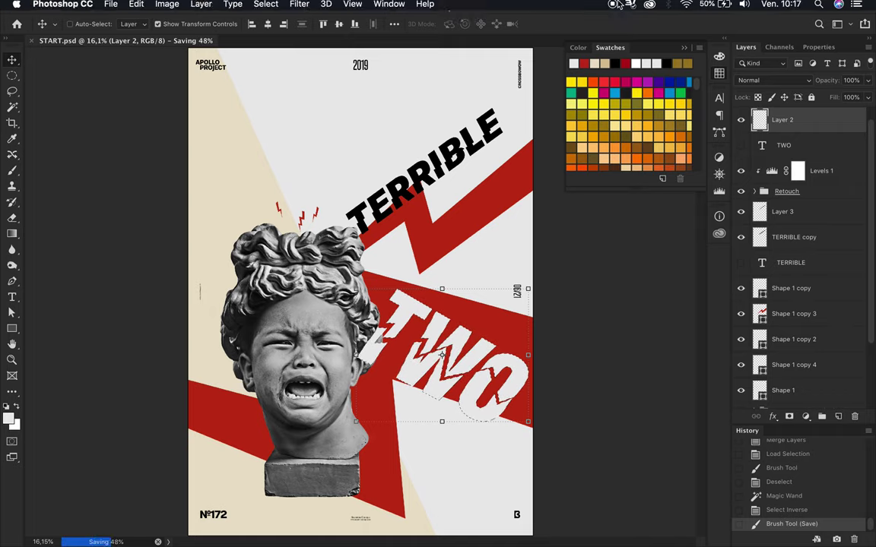
left_click(469, 181, "ctrl")
key("BackSpace")
key("BackSpace")
left_click(415, 314, "ctrl")
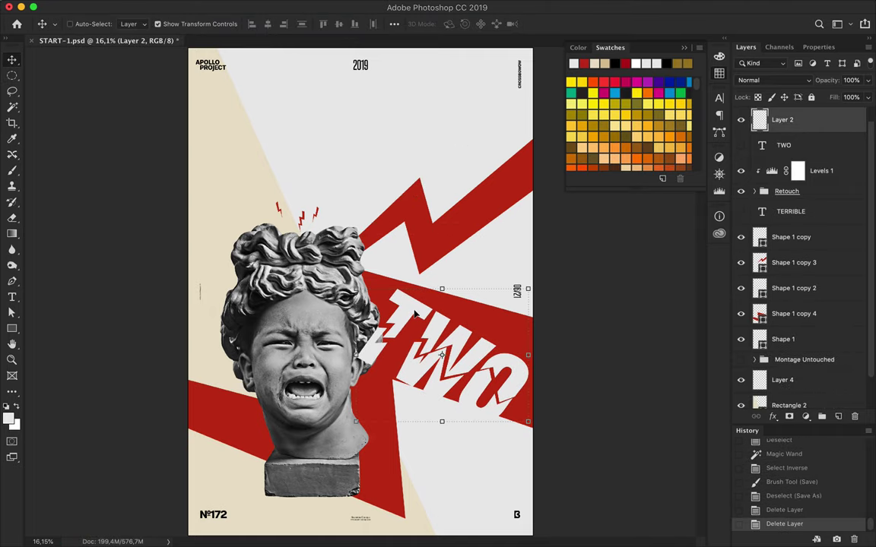
key("BackSpace")
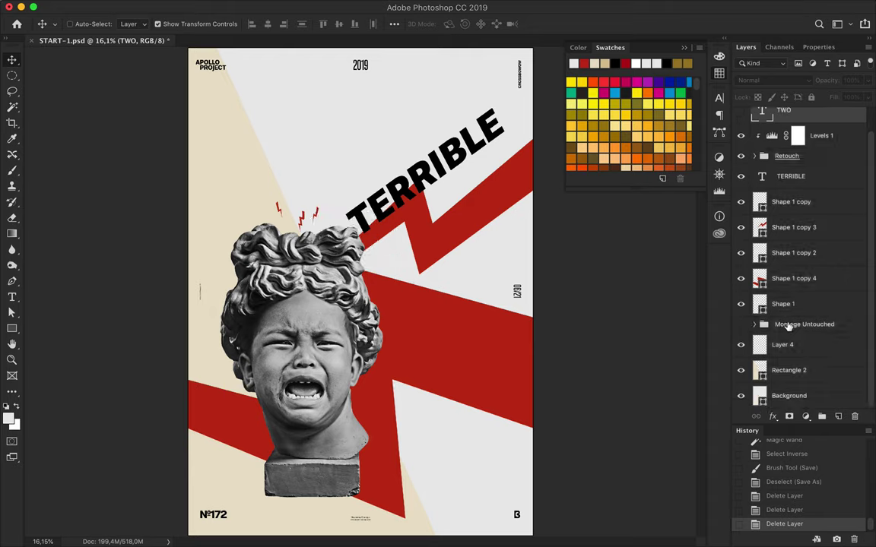
Show the TWO text layer and set it to the non-italic Condensed-Heavy style
left_click(783, 114)
left_click(741, 134)
key("t")
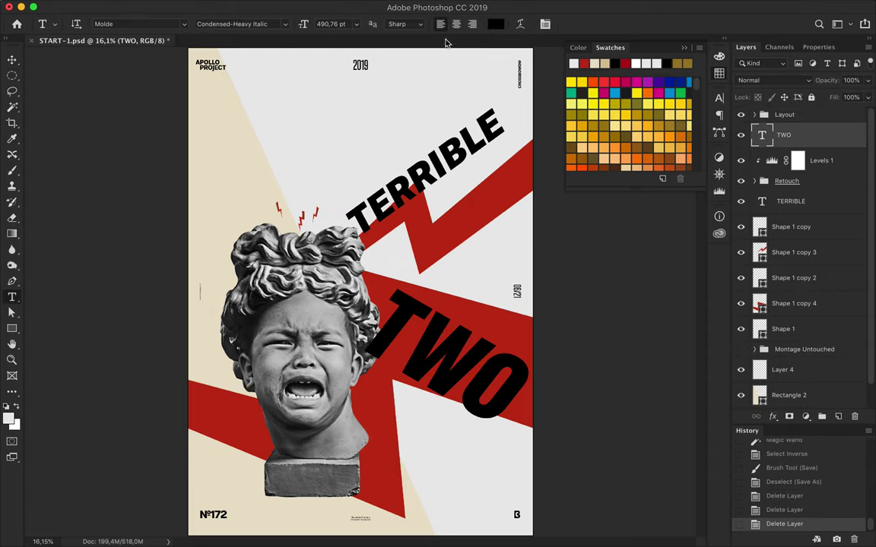
left_click(273, 24)
key("Up")
key("ctrl+t")
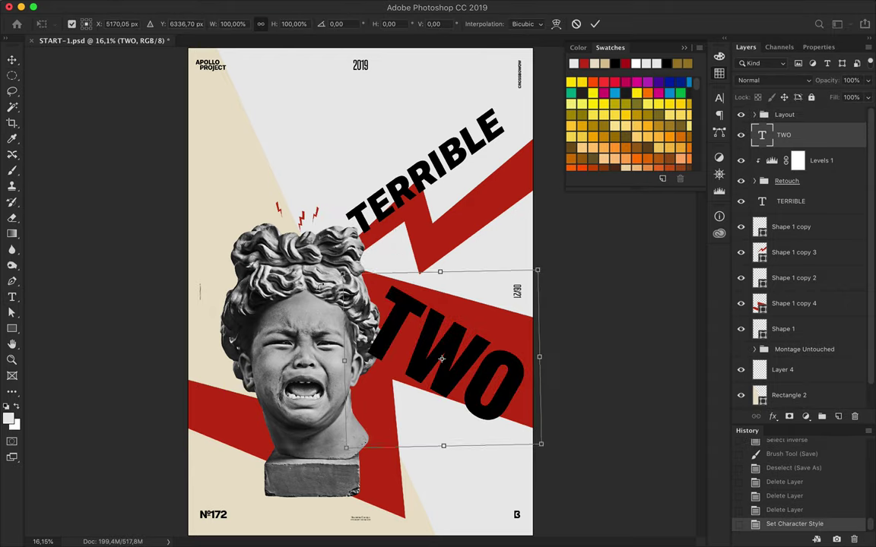
key("Return")
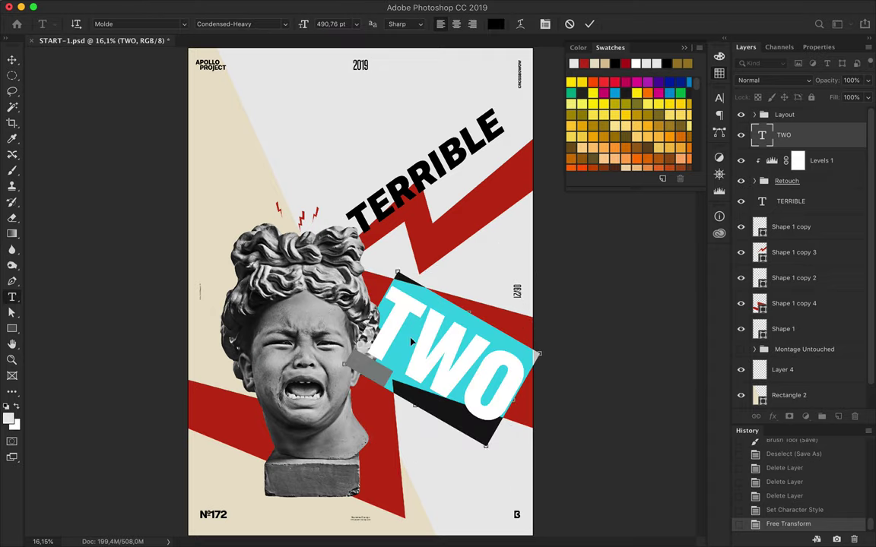
Start a new TWO text layer and scale it up to a huge size
left_click(409, 342)
key("ctrl+t")
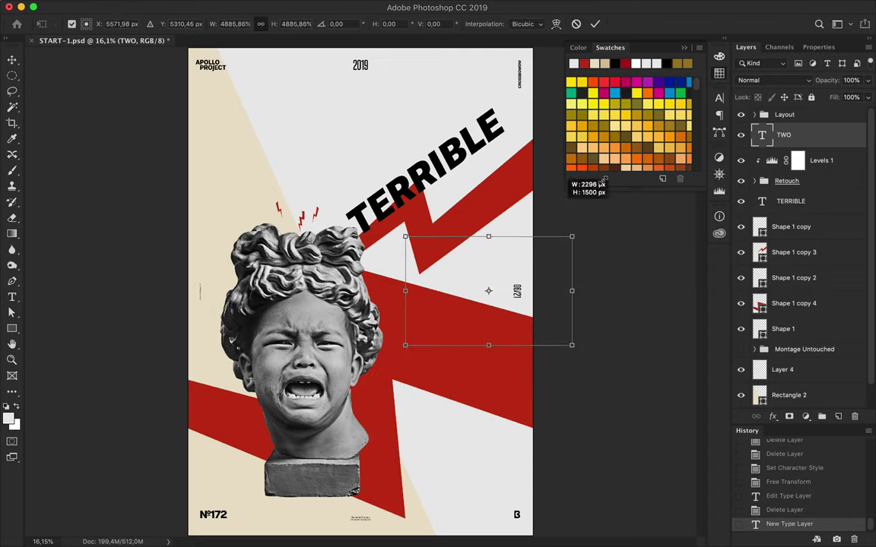
left_click_drag(410, 343, 578, 243)
mouse_move(376, 347)
left_mouse_down()
mouse_move(405, 347)
mouse_move(393, 332)
left_mouse_up()
Try skewing the TWO text, then undo back to the untransformed version
right_click(394, 332)
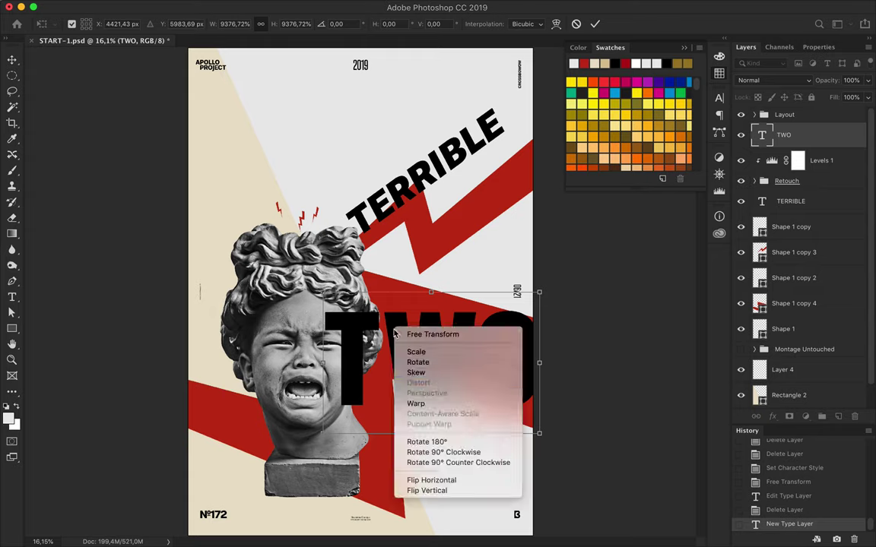
left_click(553, 292)
left_click_drag(540, 266, 540, 285)
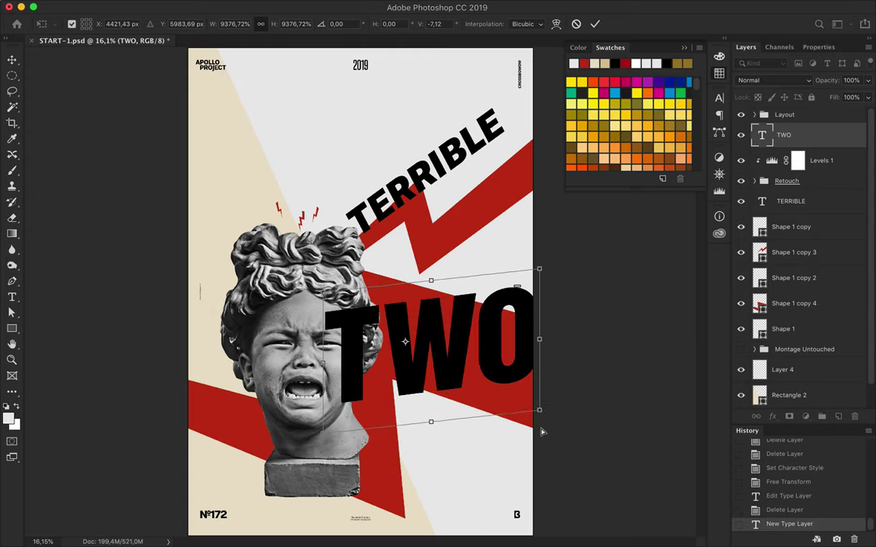
left_click_drag(539, 405, 539, 462)
key("Return")
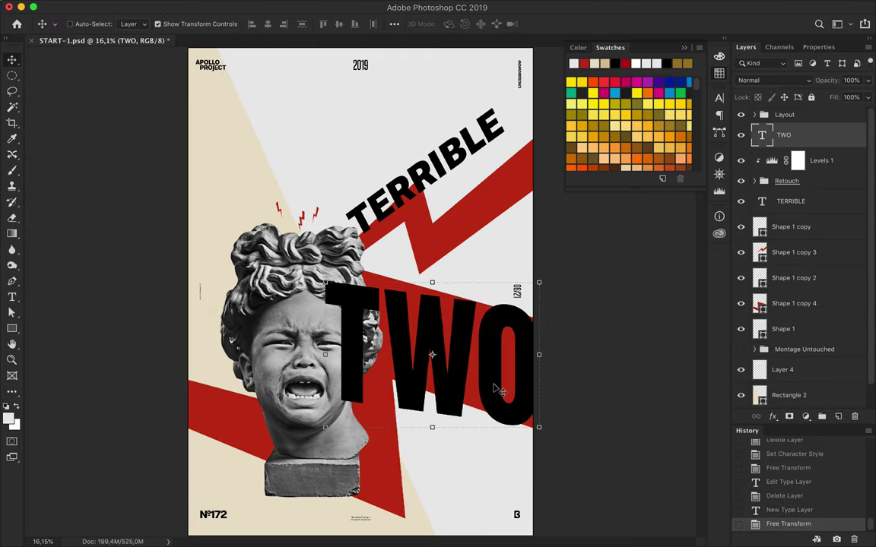
key("ctrl+alt+z")
key("ctrl+alt+z")
Scale TWO up onto the red shape and rasterize the TWO copy layer
left_click_drag(406, 344, 578, 220)
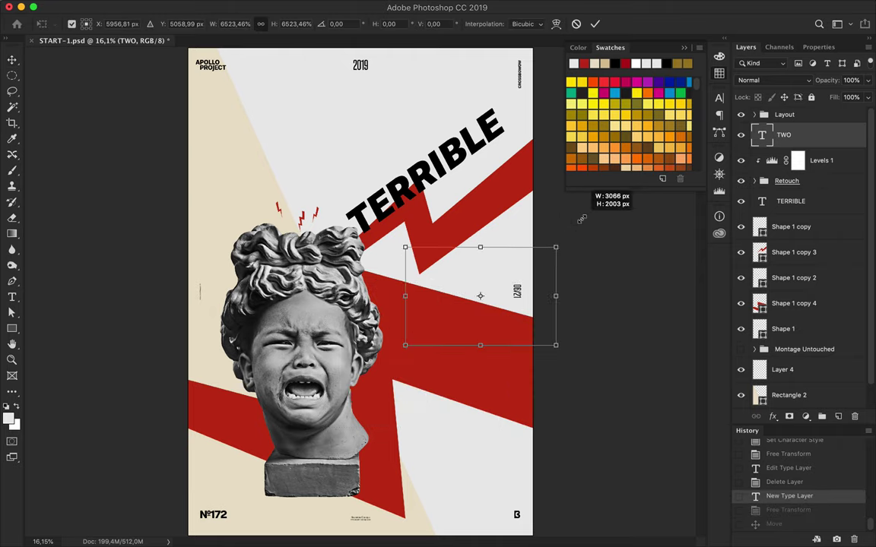
key("Return")
right_click(828, 135)
left_click(710, 323)
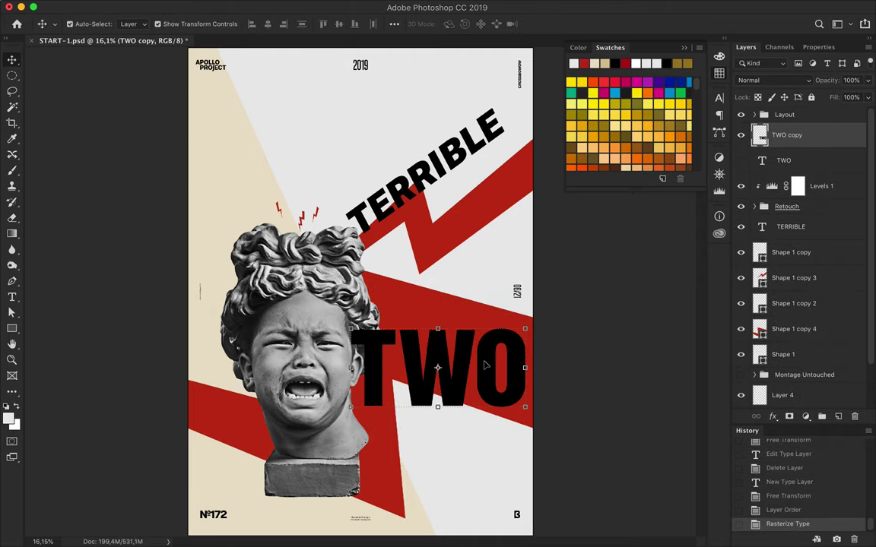
Skew the rasterized TWO copy so it tilts beside the statue
key("ctrl+t")
right_click(485, 357)
left_click(504, 395)
mouse_move(526, 331)
left_mouse_down()
mouse_move(526, 304)
mouse_move(463, 341)
left_mouse_up()
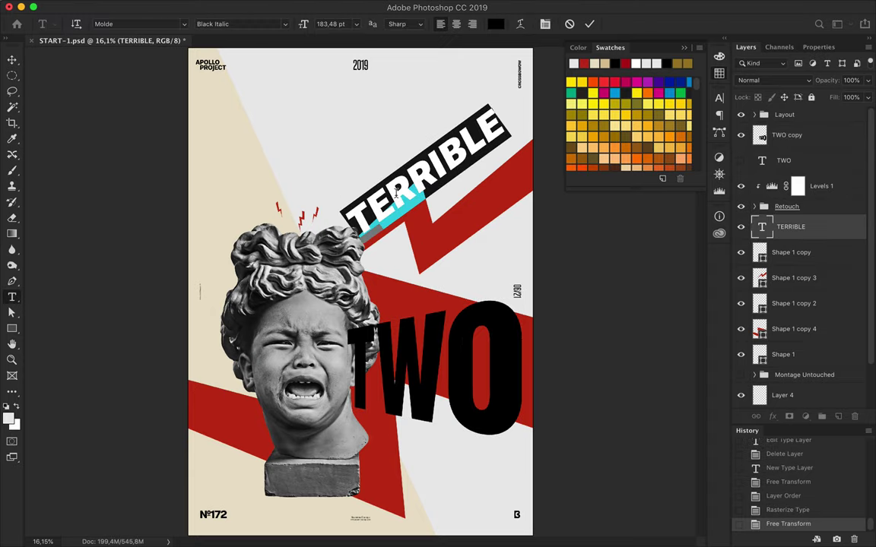
Scale TERRIBLE up, straighten it near the top, and set the upright Black style
key("ctrl+t")
left_click_drag(372, 152, 303, 157)
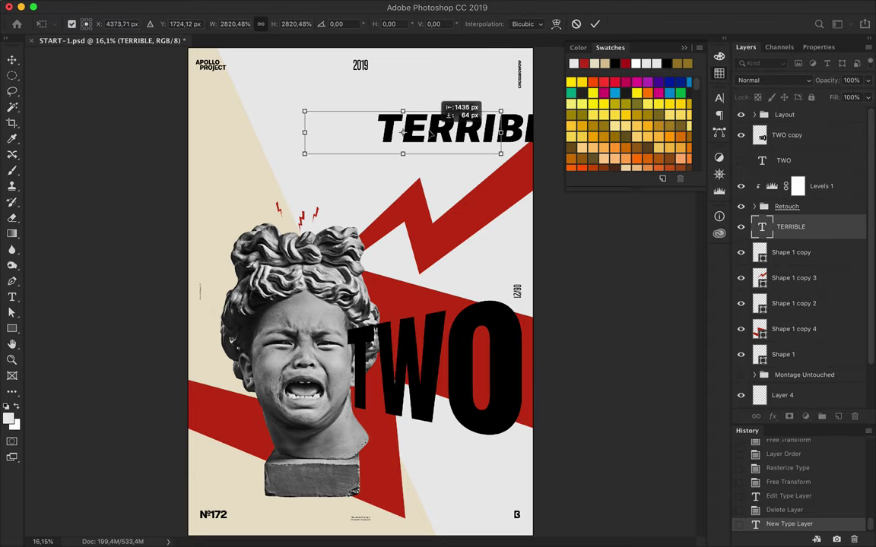
key("Return")
left_click(270, 23)
Duplicate TERRIBLE, hide the original, rasterize the copy and shift it slightly left
key("v")
left_click_drag(790, 227, 791, 220)
left_click(741, 251)
right_click(821, 238)
left_click(669, 335)
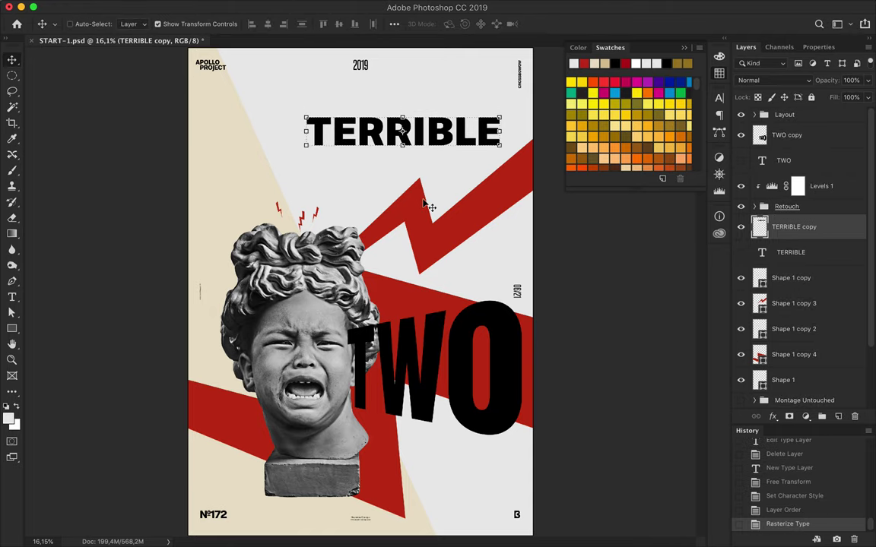
left_click_drag(377, 141, 358, 141)
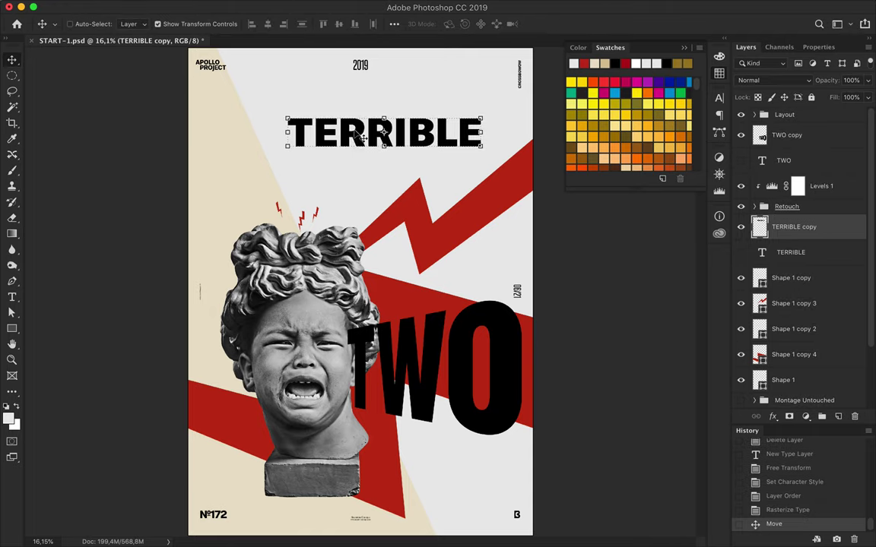
Perspective-distort TERRIBLE copy taller on the left, rotate slightly, and move it down-right
right_click(448, 137)
key("ctrl+t")
right_click(428, 139)
left_click(487, 189)
left_click_drag(481, 146, 481, 141)
left_click_drag(287, 145, 288, 173)
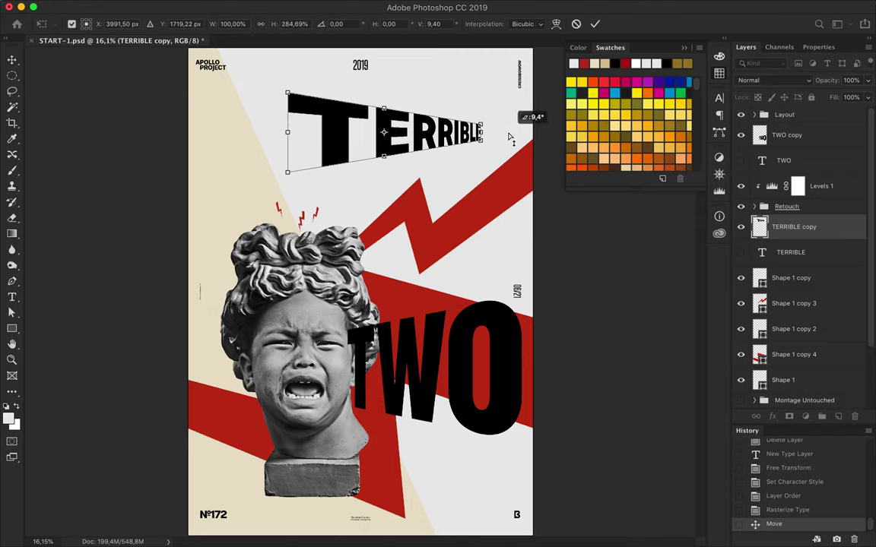
left_click_drag(509, 137, 508, 121)
key("Return")
mouse_move(426, 121)
left_mouse_down()
mouse_move(456, 228)
mouse_move(466, 162)
left_mouse_up()
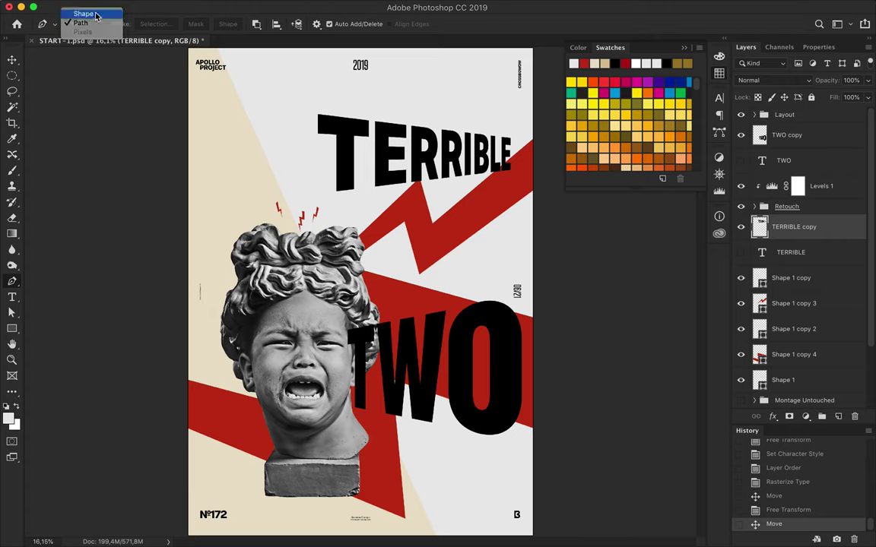
Draw a closed wedge-shaped Pen shape layer across the poster
key("p")
left_click(540, 293)
left_click(144, 367)
left_click(144, 392)
left_click(610, 443)
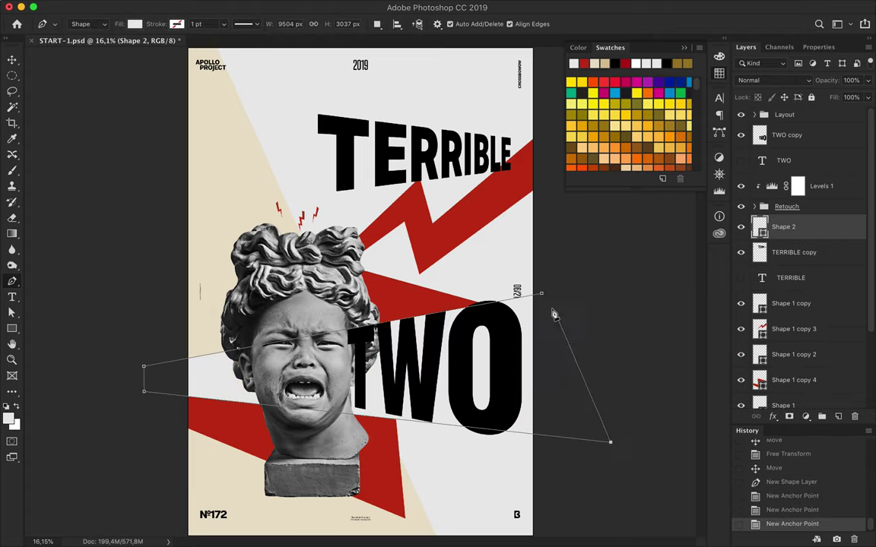
left_click(541, 292)
Adjust the wedge's corner points and stretch it wider across the poster
key("a")
left_click_drag(610, 443, 540, 440)
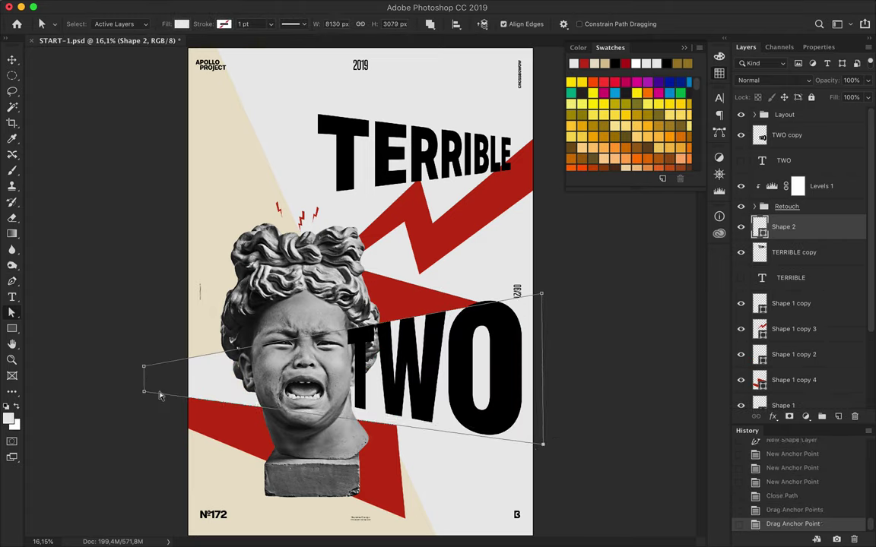
left_click_drag(145, 369, 127, 365)
key("ctrl+t")
left_click_drag(557, 367, 573, 369)
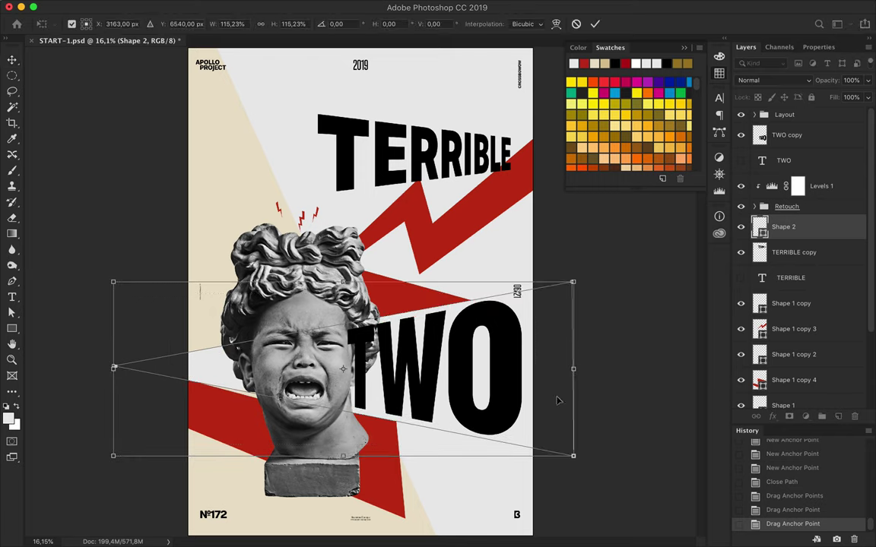
key("Return")
key("v")
Give the wedge a tan outline, light beige fill, and a 51 pt stroke width
key("a")
left_click(223, 23)
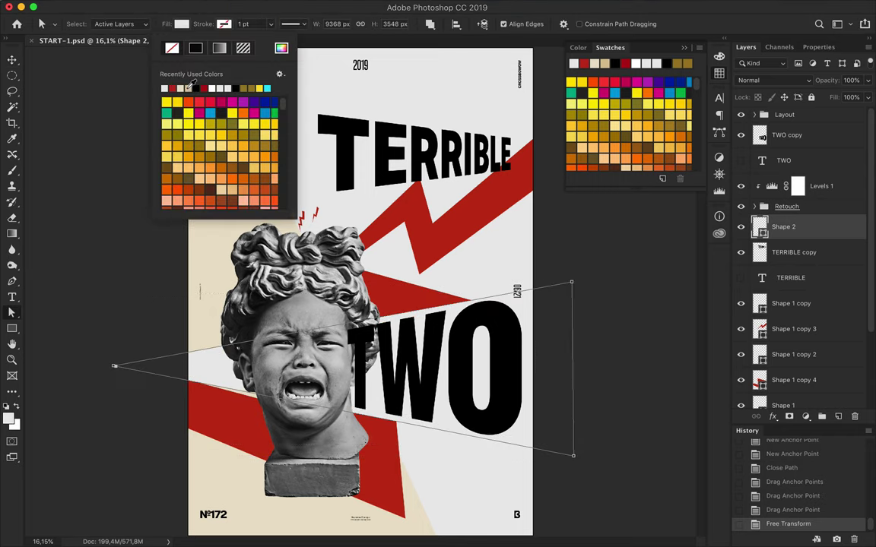
left_click(149, 88)
left_click(181, 23)
left_click(121, 88)
left_click(245, 24)
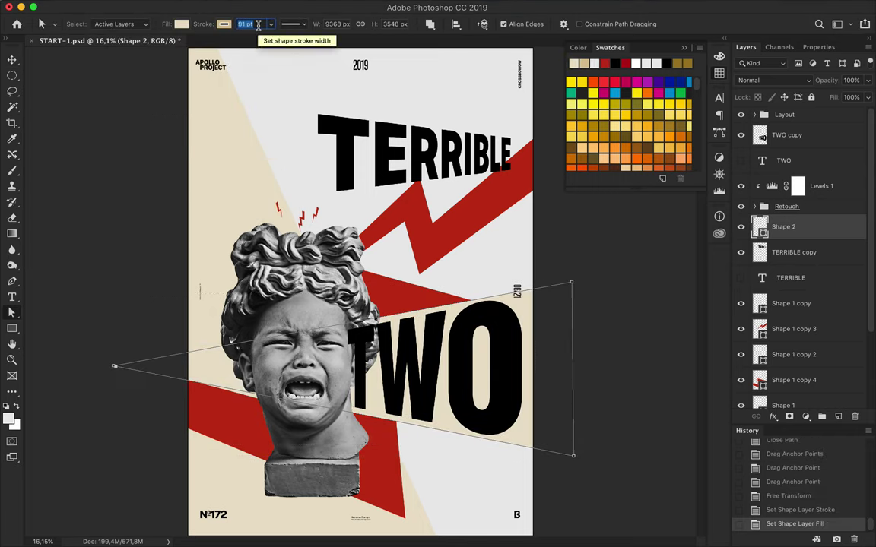
type("91")
key("Return")
left_click(430, 23)
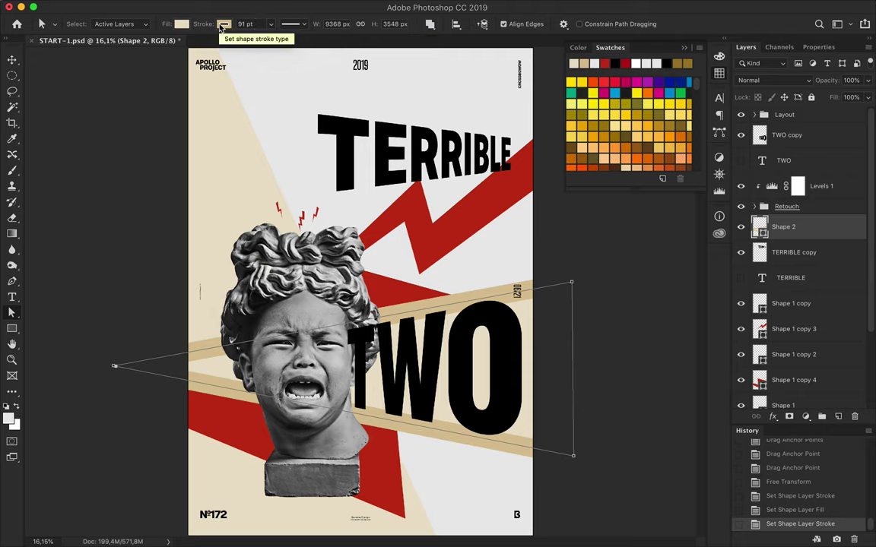
type("51")
key("Return")
Switch the wedge's fill to a gradient
key("Return")
key("v")
key("ctrl+t")
key("Return")
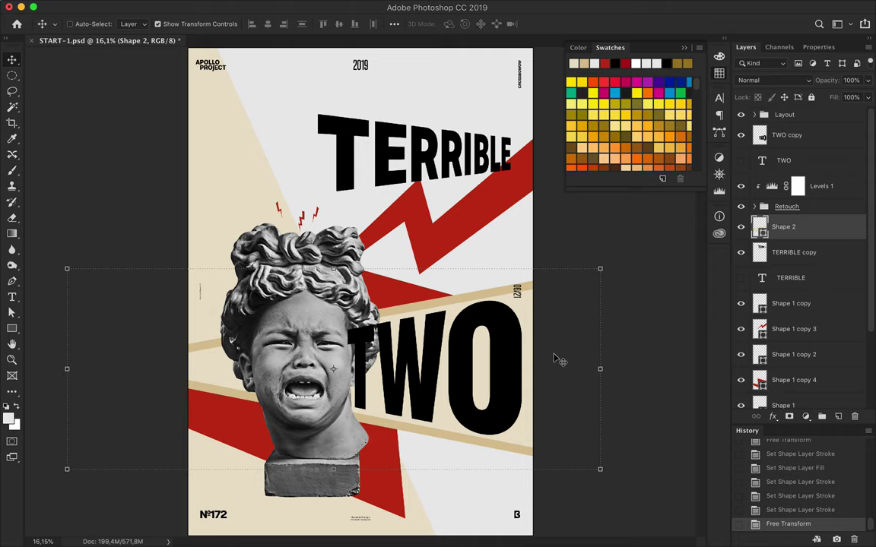
key("a")
left_click(223, 24)
left_click(157, 48)
left_click(181, 23)
left_click(177, 48)
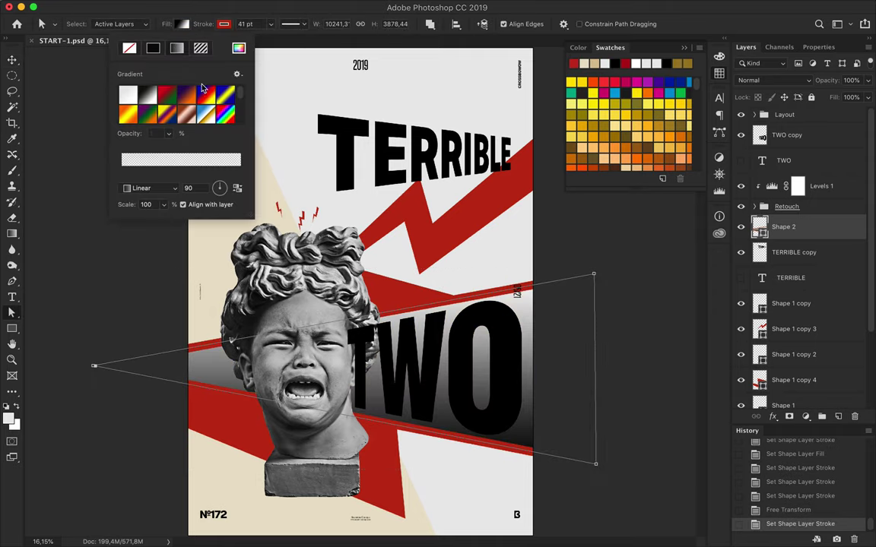
Set the gradient stops to sampled and cream colours with a -180 angle
double_click(121, 174)
left_click(728, 143)
double_click(239, 174)
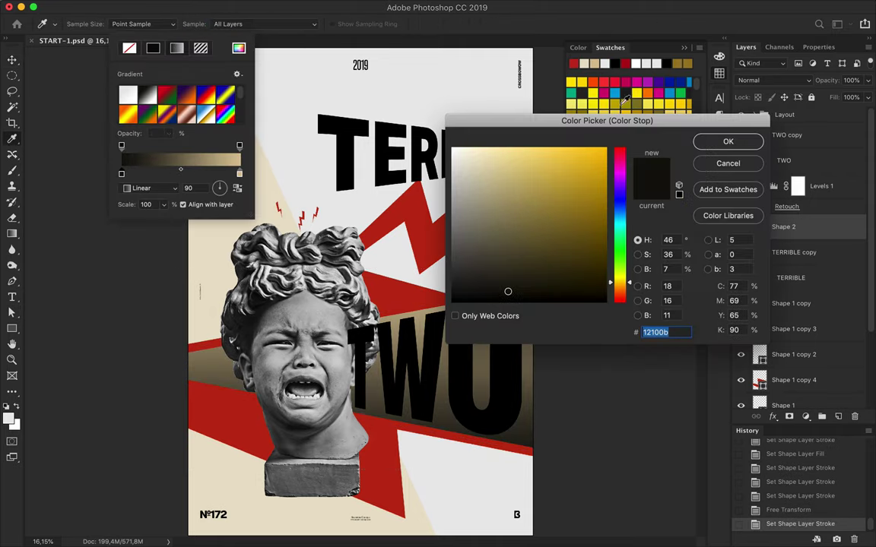
left_click(205, 487)
left_click(728, 143)
left_click(223, 189)
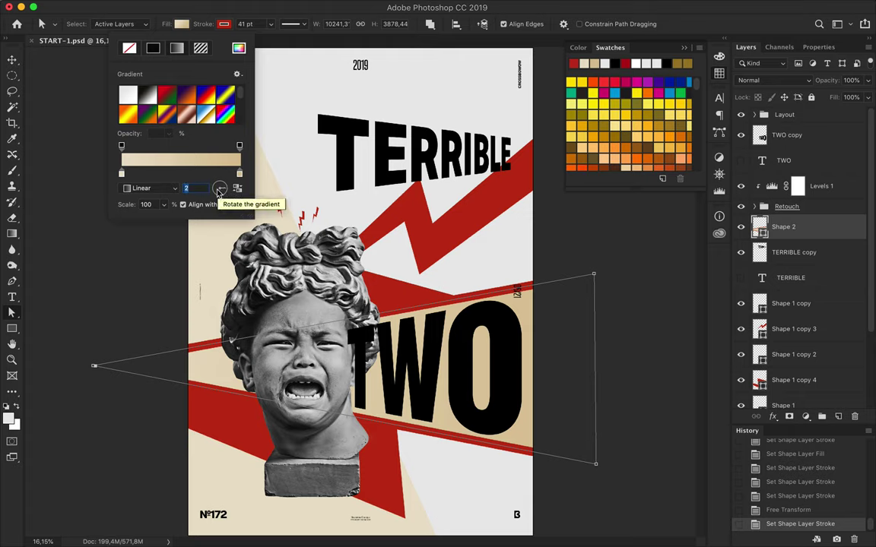
left_click_drag(220, 192, 218, 191)
key("Return")
Move the wedge above the statue and group it with TWO copy as group 'T'
key("v")
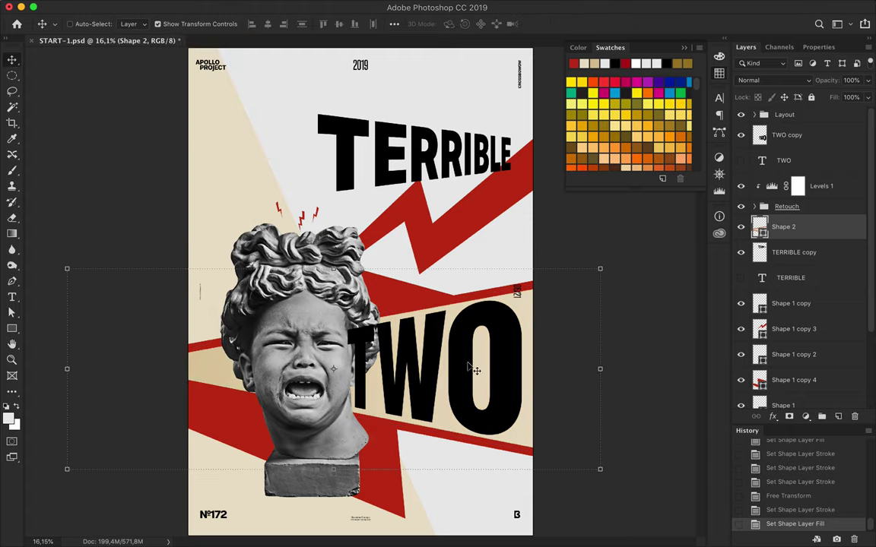
left_click(479, 368, "ctrl")
left_click(805, 226)
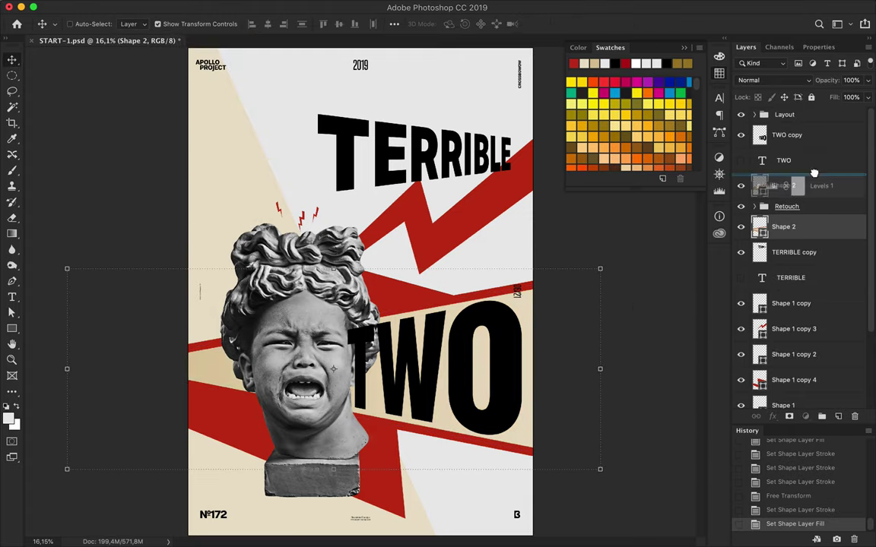
left_click_drag(817, 226, 791, 149)
key("ctrl+g")
double_click(783, 129)
type("Two")
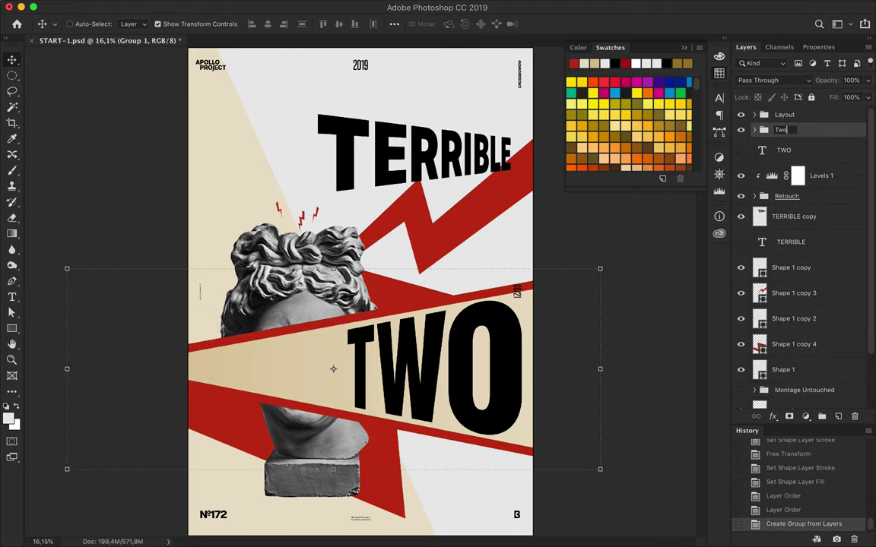
left_click(754, 129)
Mask TWO copy so only its letters show, using an inverted Magic Wand selection
left_click(796, 149)
key("w")
left_click(488, 244)
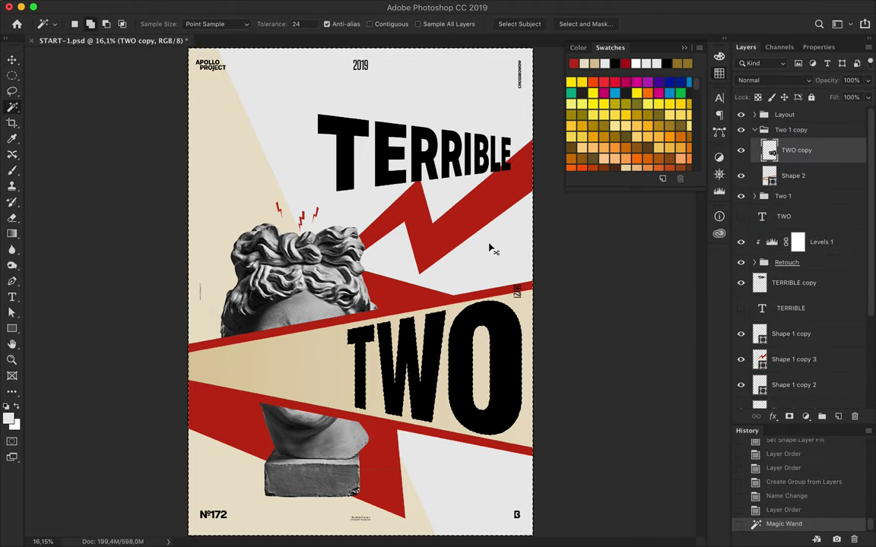
key("ctrl+shift+i")
key("b")
left_click_drag(422, 364, 464, 357)
key("ctrl+d")
left_click(793, 176)
Give the wedge band a solid red fill and a black outline
key("a")
left_click(181, 24)
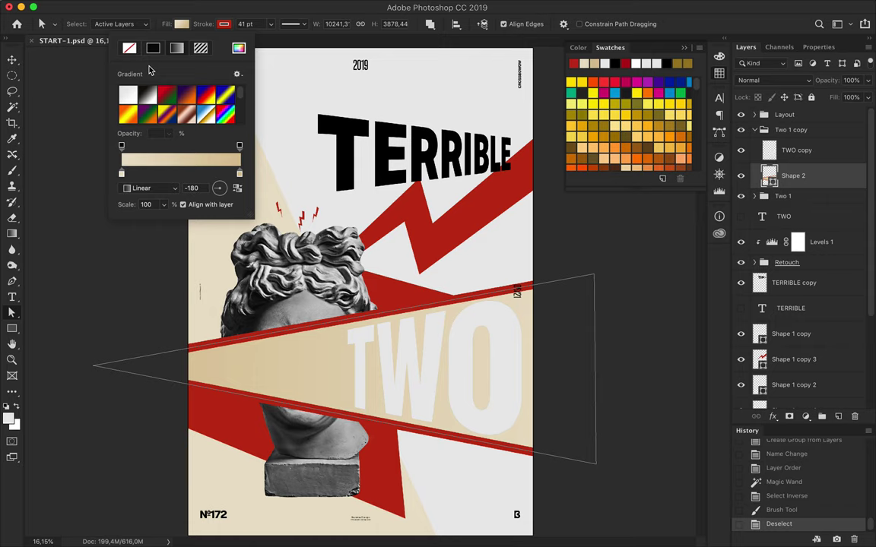
left_click(152, 48)
left_click(224, 25)
left_click(195, 48)
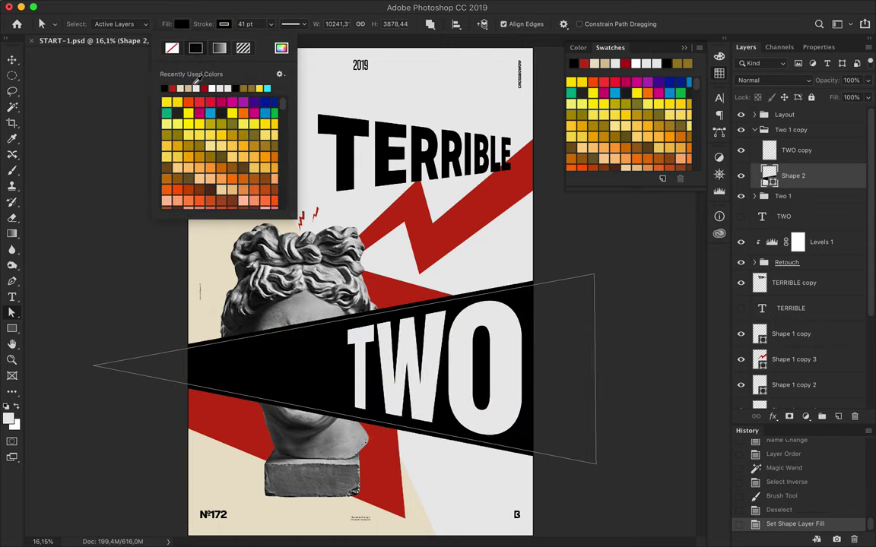
left_click(181, 23)
left_click(164, 88)
key("Escape")
Move the band below the statue, shift it down with TWO, and nudge TWO right
key("v")
mouse_move(794, 282)
left_mouse_down()
mouse_move(798, 273)
mouse_move(809, 329)
left_mouse_up()
left_click(482, 362, "super")
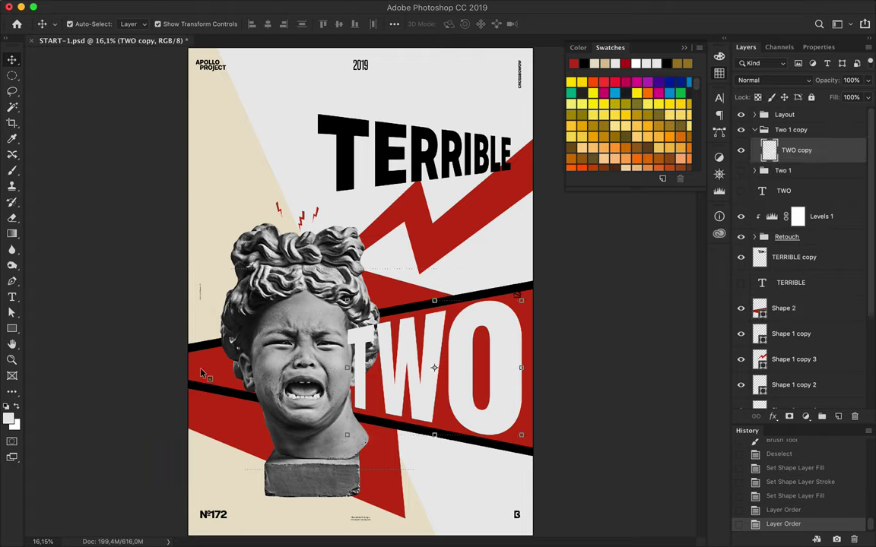
left_click_drag(199, 372, 203, 390)
mouse_move(418, 389)
left_mouse_down()
mouse_move(471, 389)
mouse_move(453, 384)
left_mouse_up()
left_click(237, 436)
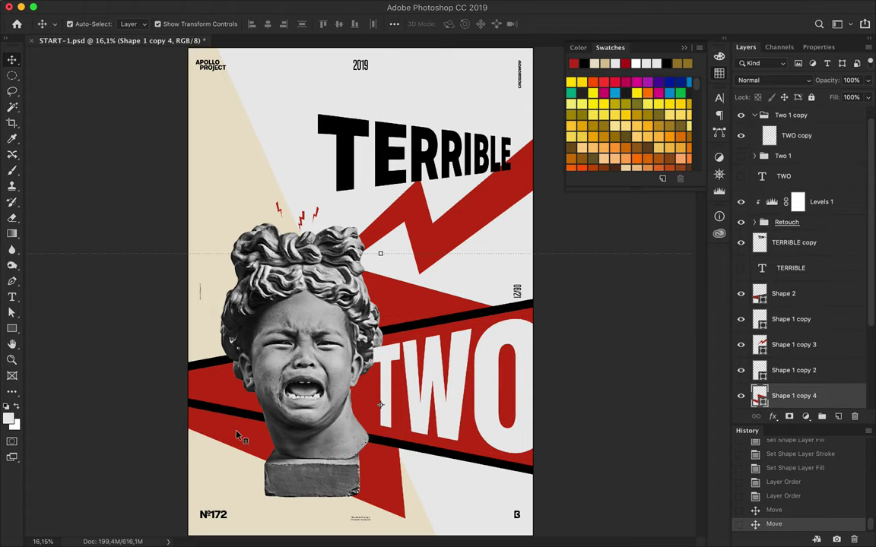
Hide the red lightning stripe, move TERRIBLE down above the band, and perspective-stretch its left side taller
left_click(741, 395)
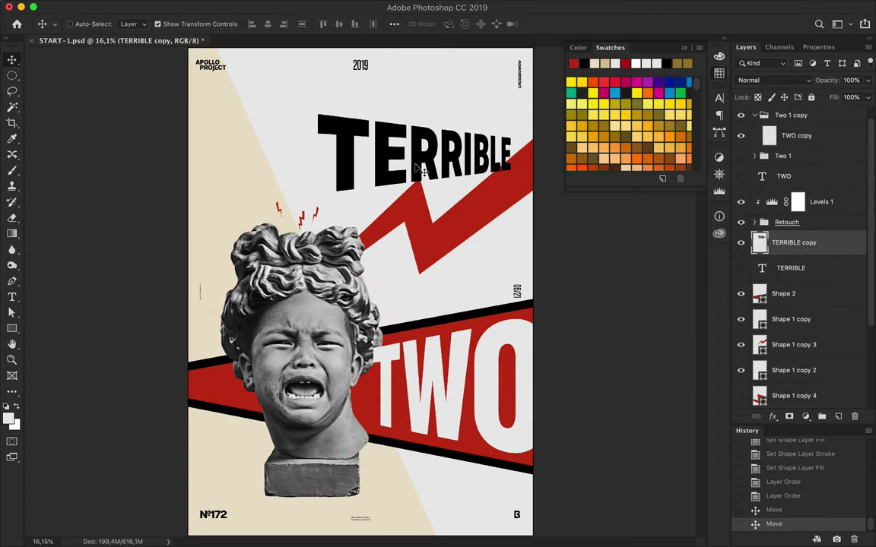
left_click_drag(378, 163, 377, 306)
key("ctrl+t")
right_click(350, 303)
left_click(363, 369)
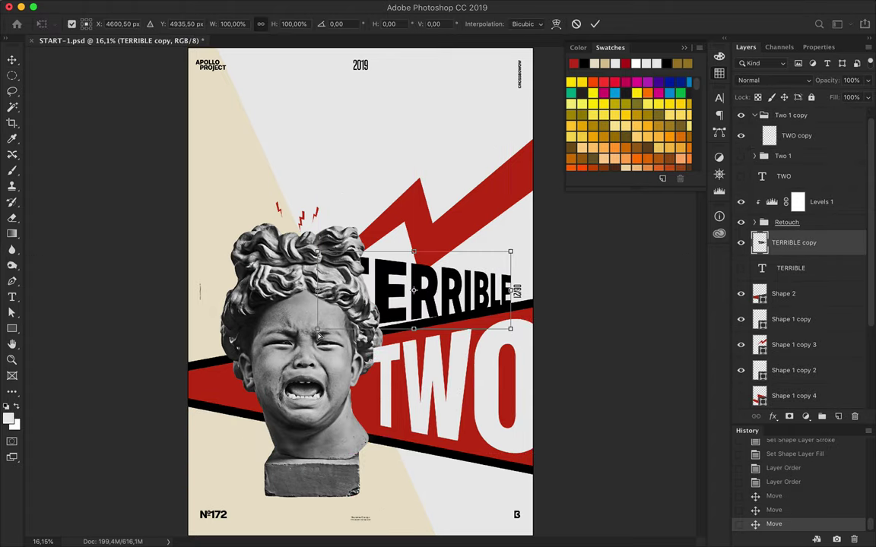
left_click_drag(317, 251, 317, 228)
key("Return")
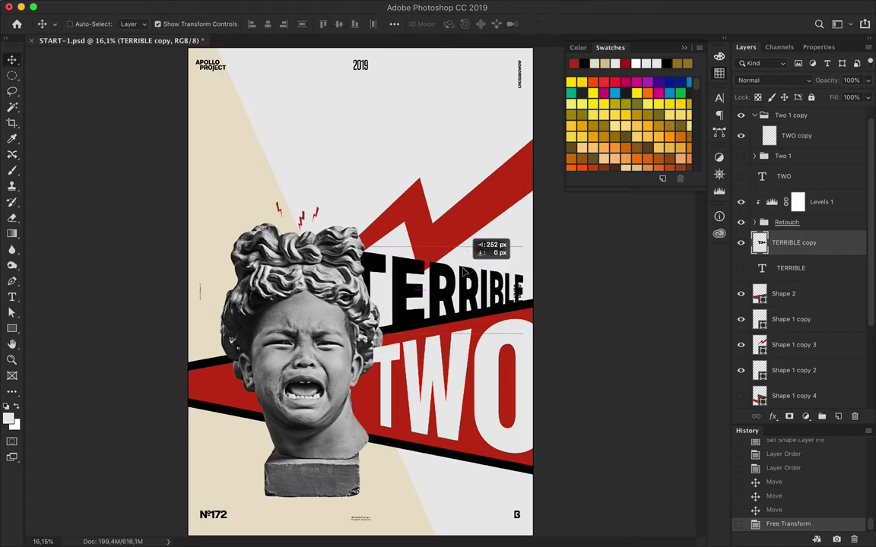
Shift the TERRIBLE copy right and start a new text layer near the top left
left_click_drag(456, 273, 474, 270)
key("t")
left_click(262, 85)
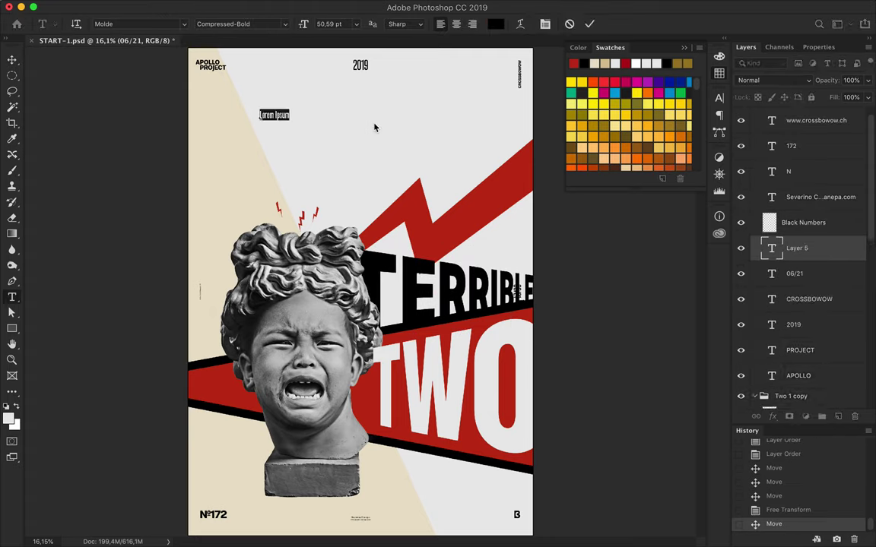
Type HAPPY SECOND ANNIVERSARY and set its leading to 38
type("HAPPY SECOND ANNIVERSARY")
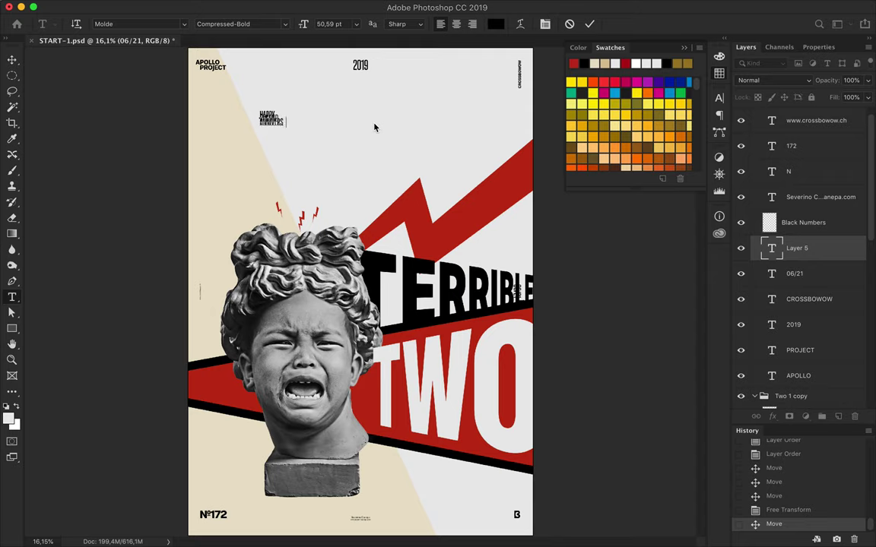
key("super+Return")
key("super+t")
left_click(669, 123)
type("38")
key("Return")
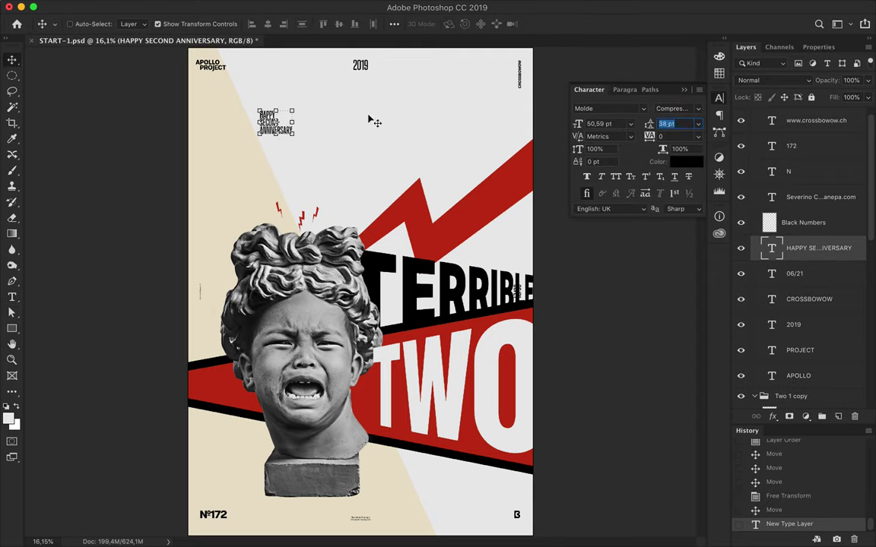
Make the caption Bold and position it above the statue's head
left_click(670, 108)
left_click(675, 471)
scroll(304, 152, "up", 2)
left_click_drag(274, 150, 309, 157)
left_click(601, 124)
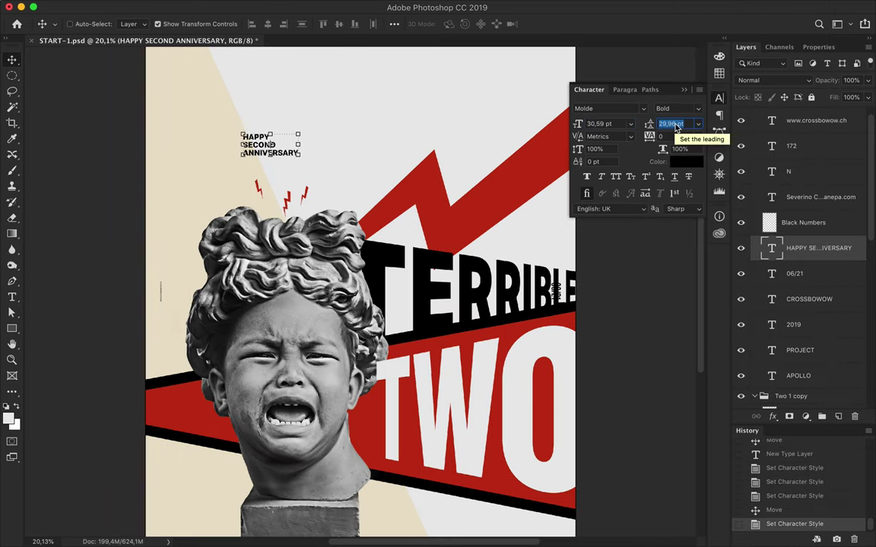
left_click_drag(273, 158, 303, 157)
scroll(400, 264, "down", 2)
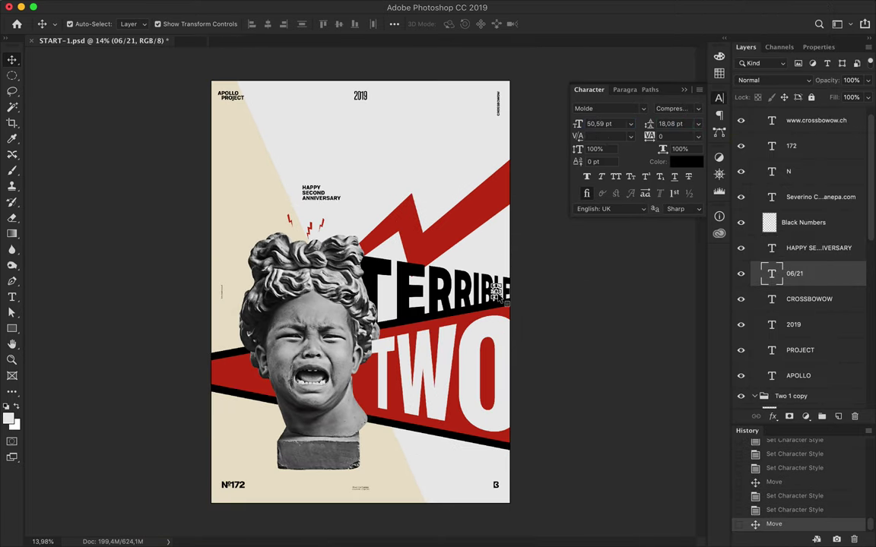
Rotate the 06/21 date upright and show the layout guides
scroll(362, 289, "up", 2)
key("ctrl+t")
scroll(351, 108, "up", 1)
scroll(350, 109, "up", 3)
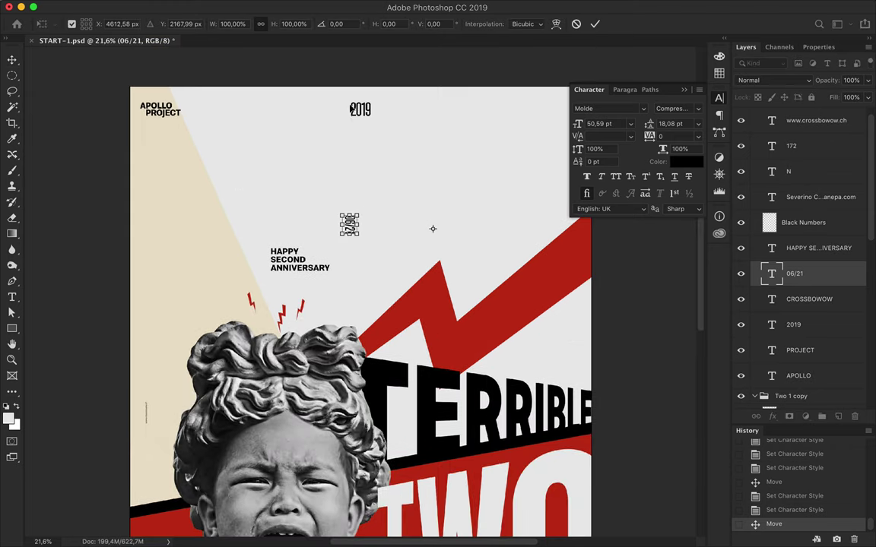
key("Return")
key("w")
key("ctrl+semicolon")
key("v")
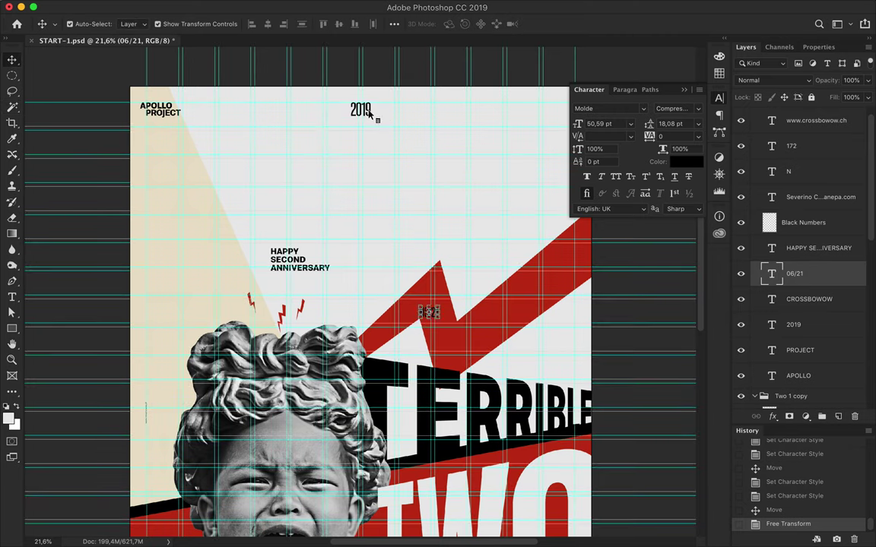
Apply a free transform to the 2019 text in the top row
left_click(360, 110)
key("ctrl+t")
right_click(378, 276)
left_click(411, 423)
key("Return")
Move the 06/21 date up beside 2019 at the top of the poster
left_click(428, 311)
scroll(451, 319, "up", 2)
key("ctrl+t")
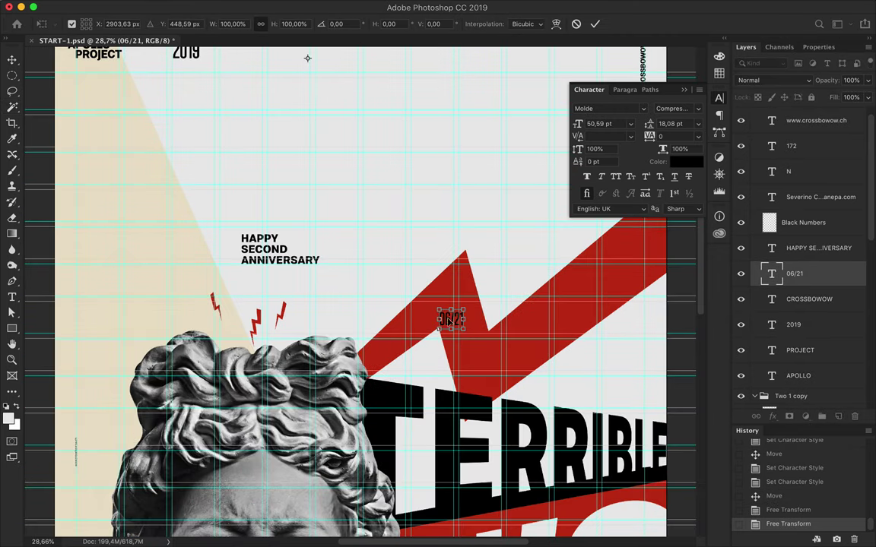
left_click_drag(451, 320, 287, 162)
scroll(287, 162, "up", 2)
scroll(287, 162, "up", 2)
right_click(228, 182)
key("Return")
Duplicate 2019 to its right, retype it as 06/21, and give it the lighter Compressed-Regular weight
left_click(177, 185)
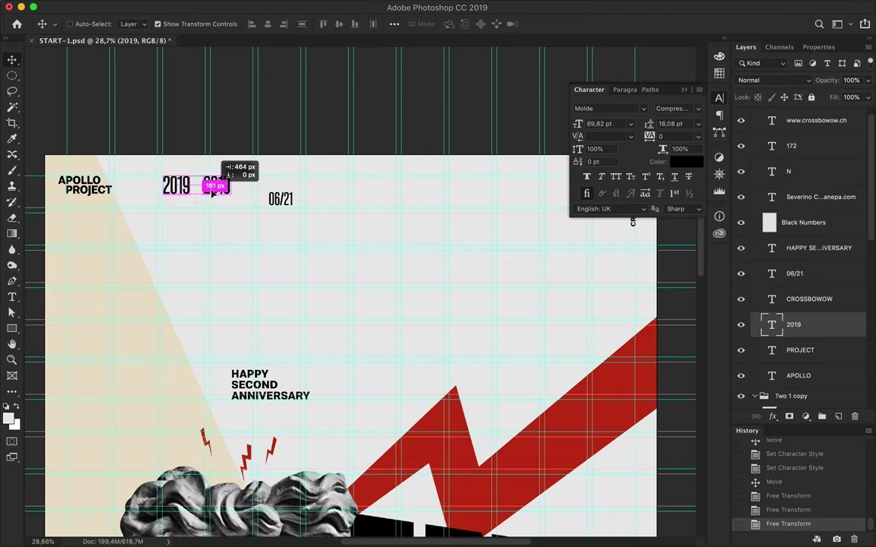
left_click_drag(213, 192, 219, 191)
double_click(219, 186)
type("06/")
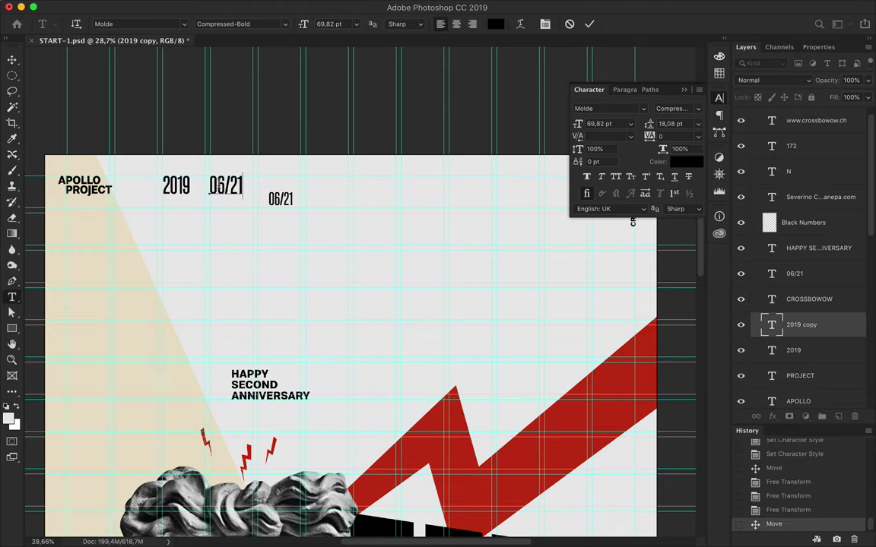
key("ctrl+Return")
left_click(276, 23)
key("Up")
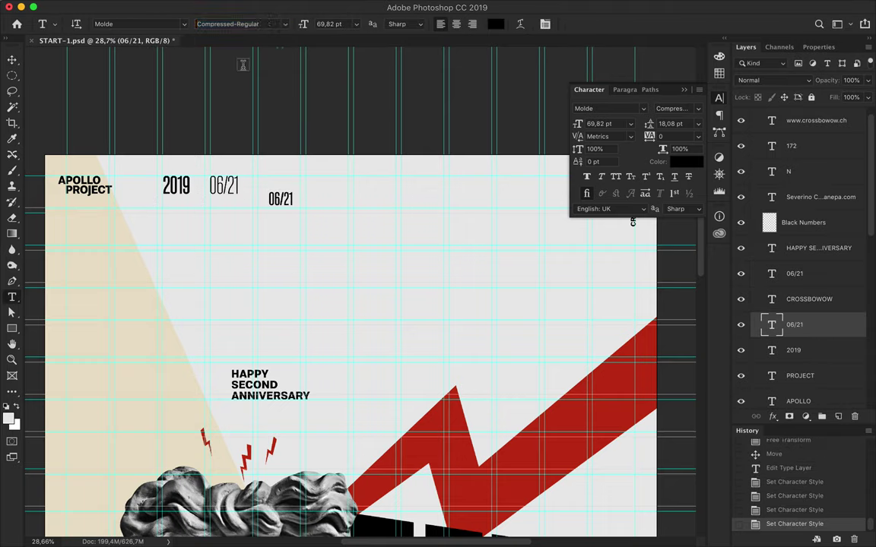
Delete the old bold 06/21 date layer
key("v")
scroll(134, 213, "up", 3)
scroll(228, 152, "up", 2)
key("Delete")
scroll(387, 160, "down", 4)
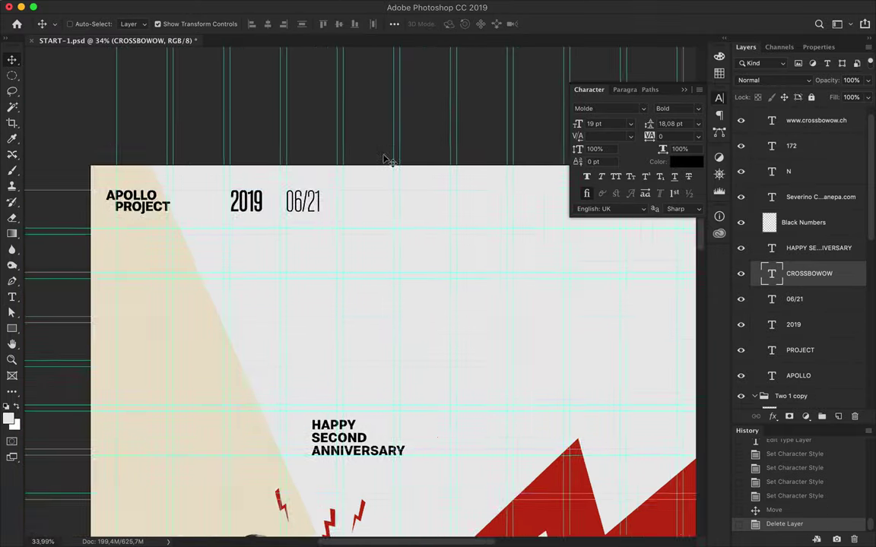
scroll(387, 160, "down", 5)
left_click(133, 348, "ctrl")
Try moving and merging the №172 layers, then undo it
scroll(144, 353, "down", 3)
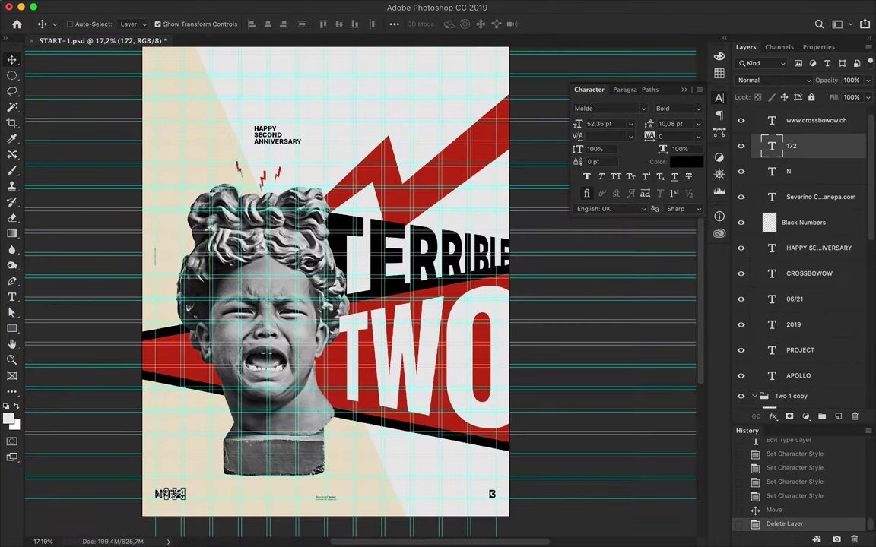
scroll(167, 499, "up", 3)
scroll(167, 498, "up", 3)
left_click_drag(147, 494, 196, 403)
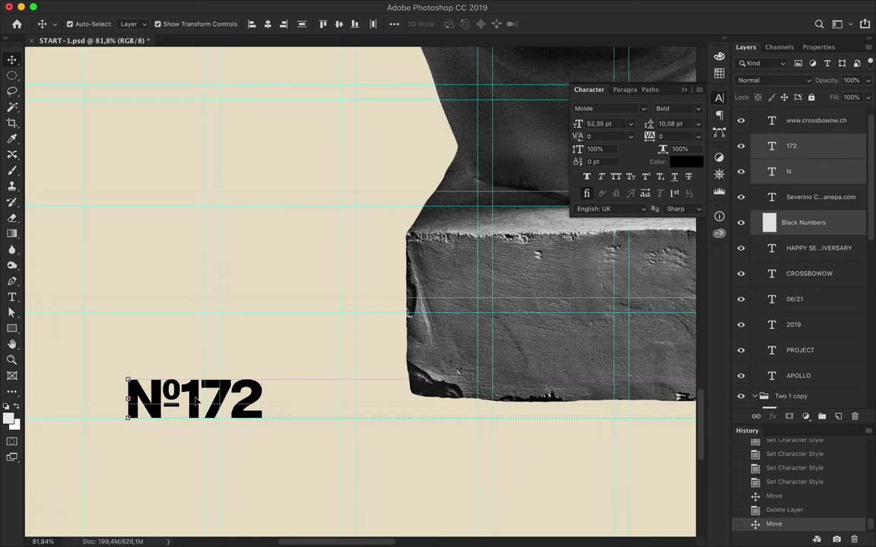
key("ctrl+e")
scroll(196, 395, "down", 2)
scroll(196, 395, "down", 4)
key("ctrl+z")
key("ctrl+z")
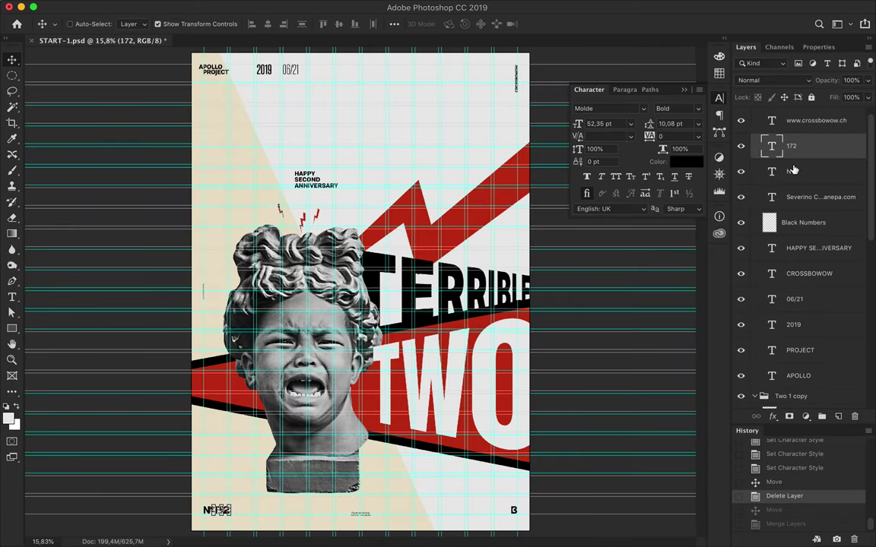
Cut the B logo from Black Numbers with an oval selection and paste it onto its own layer
left_click(407, 493, "ctrl")
scroll(407, 494, "up", 2)
key("m")
left_click_drag(536, 444, 598, 485)
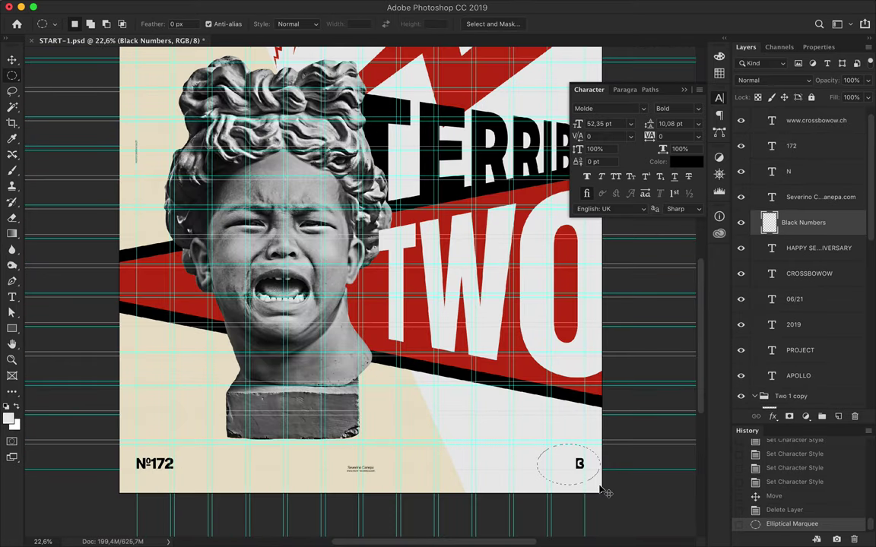
key("ctrl+v")
key("v")
Move the № and 172 text to the top and merge them into one layer
left_click(141, 463)
scroll(141, 463, "up", 6)
scroll(141, 463, "down", 3)
left_click_drag(160, 407, 364, 107)
key("ctrl+e")
Arrange №172, 06/21 and 2019 along the poster's top row
scroll(364, 106, "down", 4)
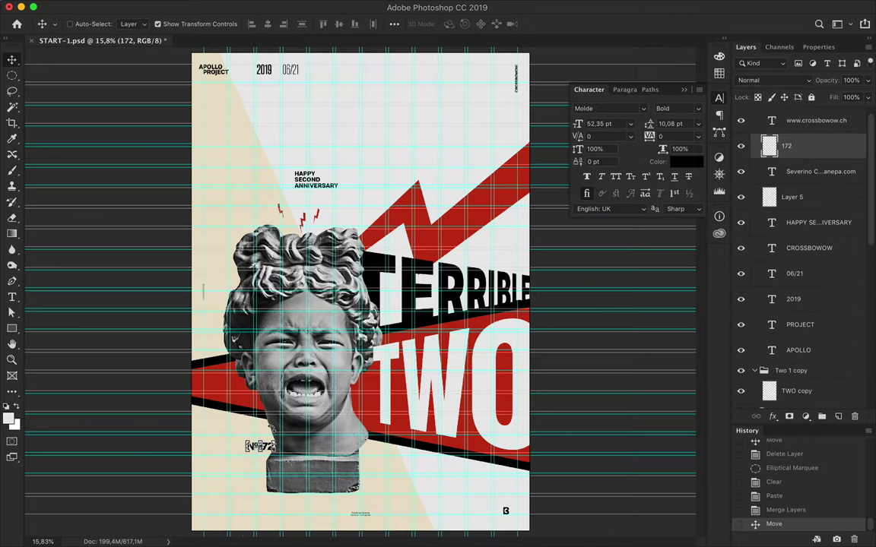
scroll(251, 452, "up", 2)
scroll(389, 44, "up", 6)
mouse_move(352, 332)
left_mouse_down()
mouse_move(365, 107)
mouse_move(395, 99)
left_mouse_up()
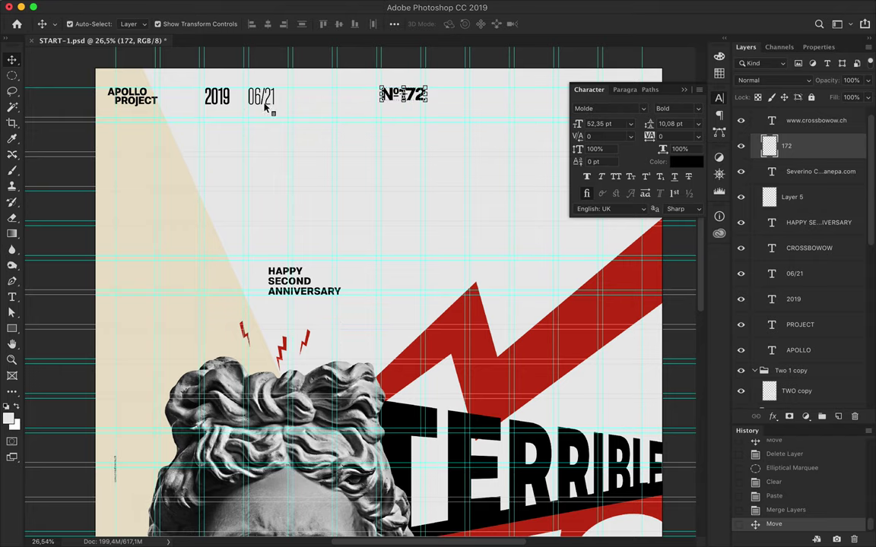
left_click_drag(270, 109, 403, 108)
left_click(217, 96, "ctrl")
mouse_move(216, 96)
left_mouse_down()
mouse_move(265, 96)
mouse_move(259, 101)
left_mouse_up()
left_click(418, 99, "ctrl")
Move №172 right past 06/21 in the top row
left_click_drag(418, 100, 548, 100)
scroll(549, 99, "down", 3)
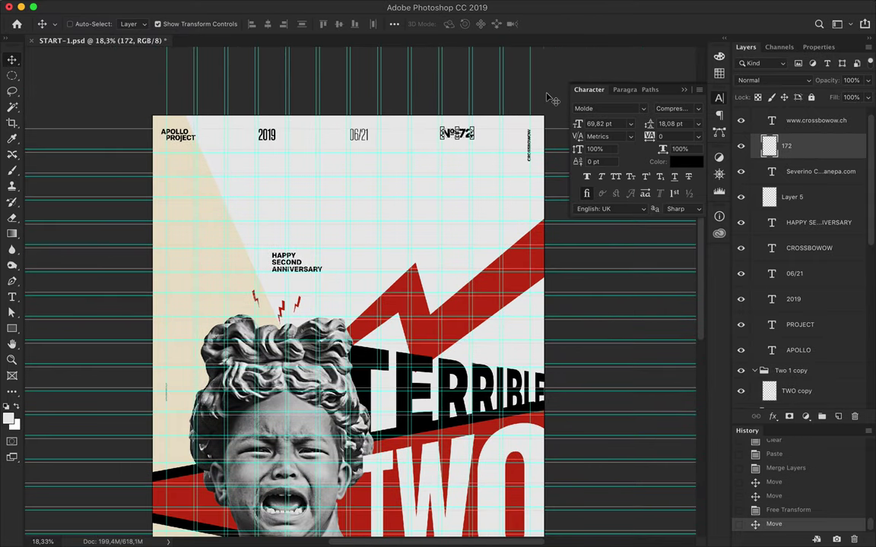
scroll(548, 100, "down", 2)
Rotate the name credit text -90° so it runs vertically
left_click(333, 158, "ctrl")
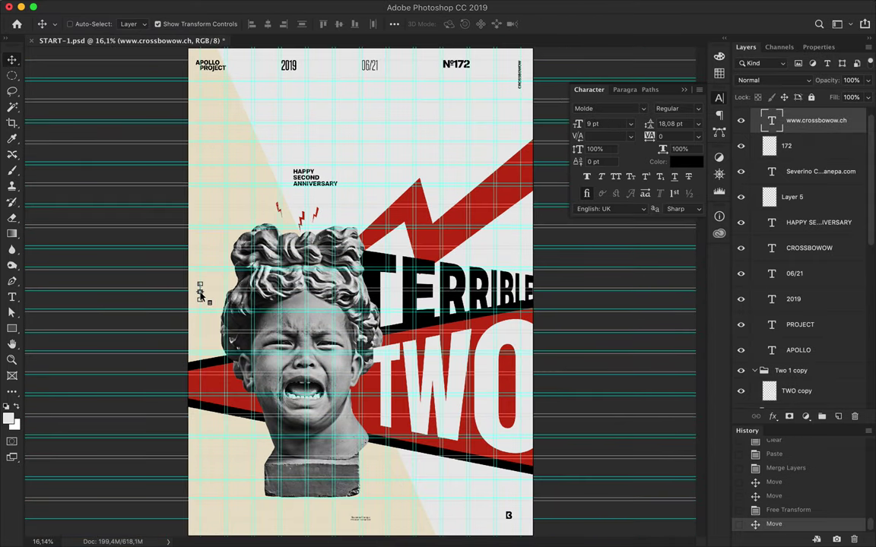
scroll(517, 99, "up", 1)
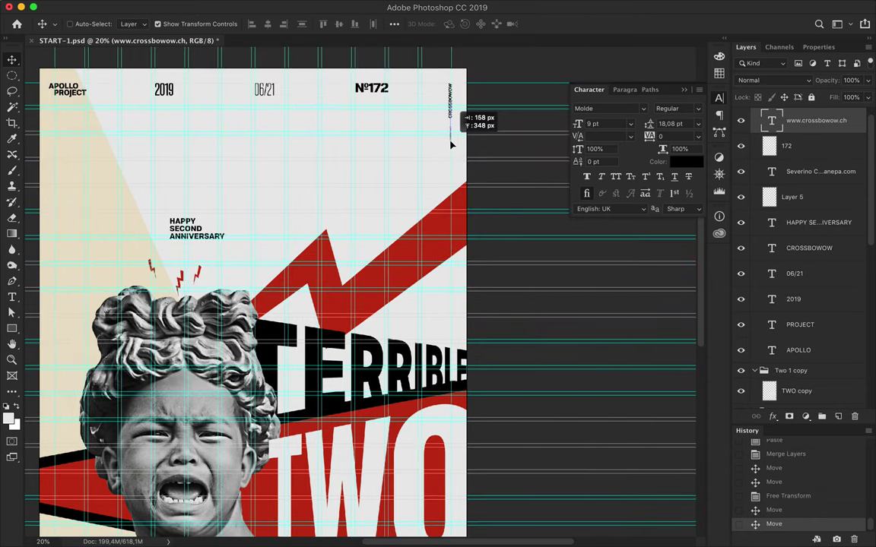
scroll(450, 152, "down", 5)
left_click(273, 385, "ctrl")
key("ctrl+t")
left_click_drag(326, 354, 255, 348)
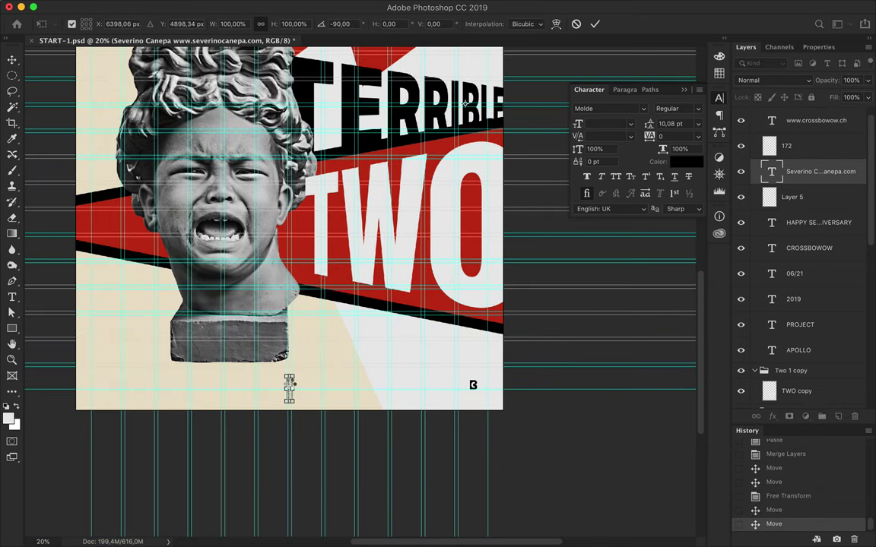
key("Return")
scroll(289, 381, "up", 2)
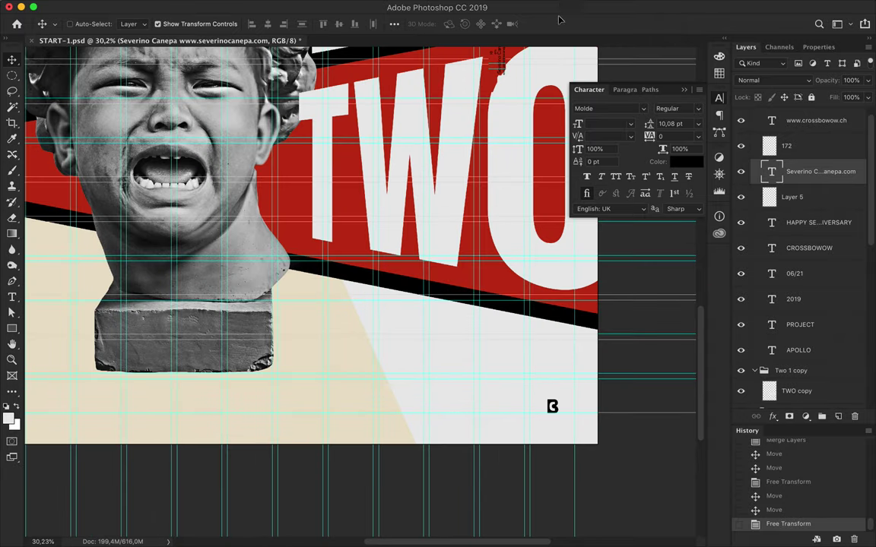
left_click_drag(548, 57, 563, 171)
scroll(505, 211, "down", 1)
Place the vertical credit under CROSSBOWOW and right-align it
key("ctrl+t")
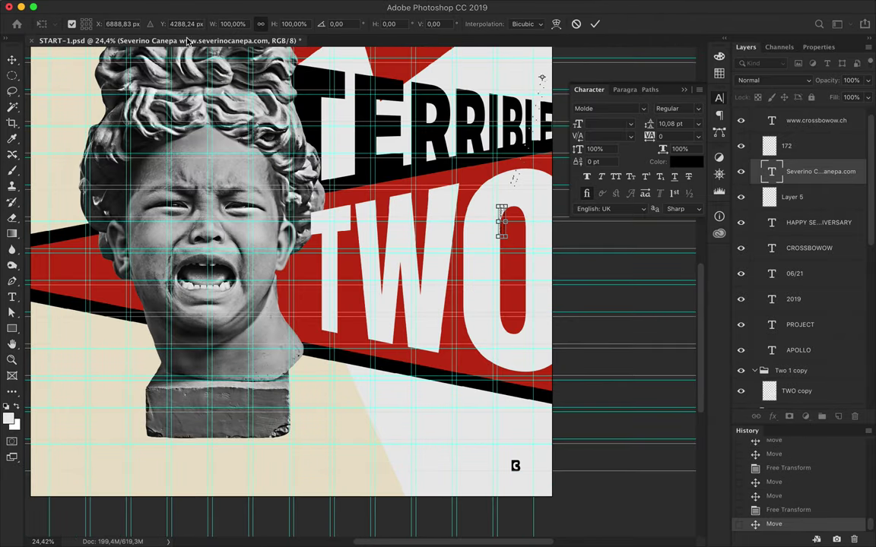
key("Return")
left_click_drag(527, 76, 446, 356)
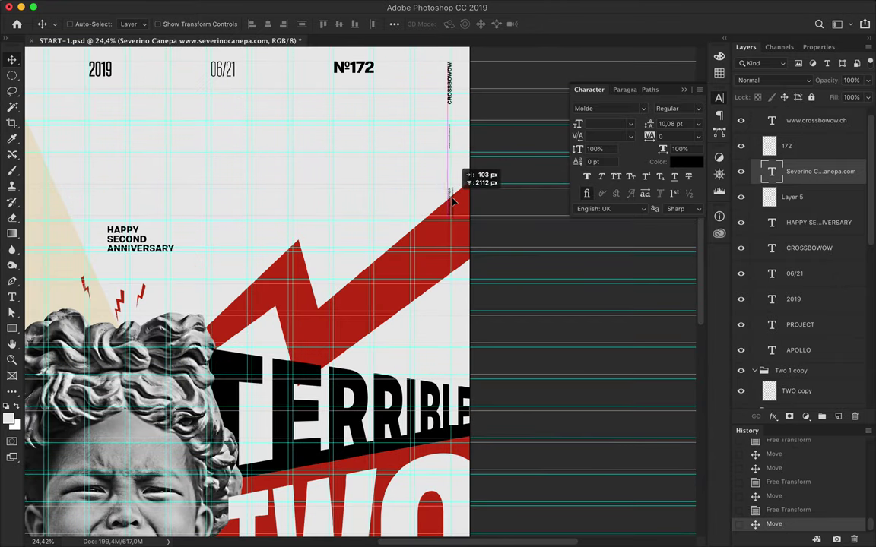
left_click(617, 89)
left_click(616, 108)
left_click_drag(525, 184, 454, 189)
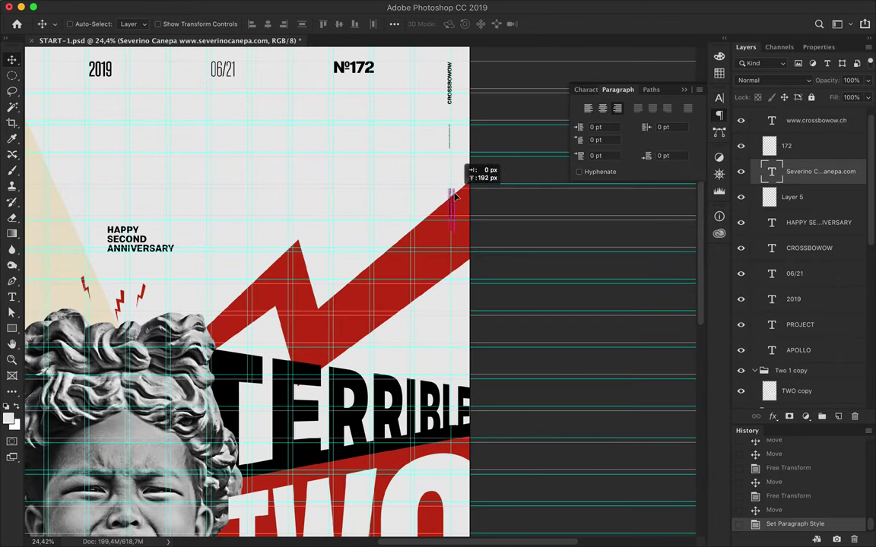
scroll(454, 189, "down", 10)
scroll(441, 294, "up", 3)
Scale the TWO lettering down to about 80%
key("ctrl+0")
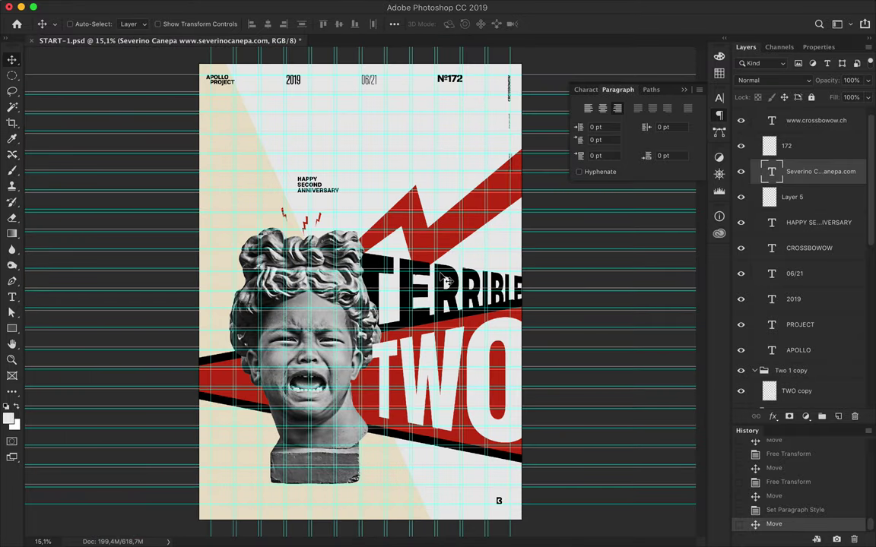
left_click(446, 414, "ctrl")
key("ctrl+t")
mouse_move(531, 444)
left_mouse_down()
mouse_move(469, 408)
mouse_move(475, 417)
left_mouse_up()
key("Return")
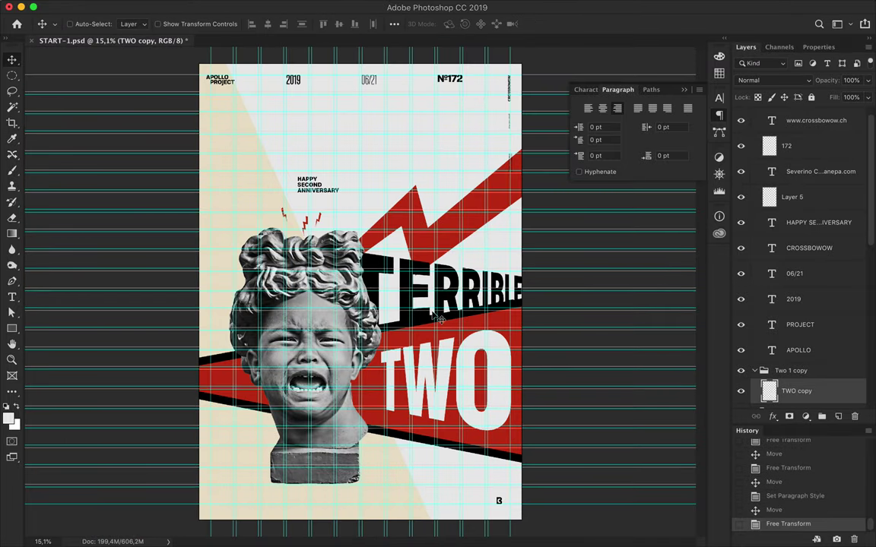
scroll(359, 133, "up", 2)
Resize the anniversary caption to 15,59 pt with 16,96 pt leading
left_click(304, 156, "ctrl")
left_click(585, 90)
left_click(608, 125)
type("15,59")
key("Return")
left_click(672, 124)
type("16,96")
key("Return")
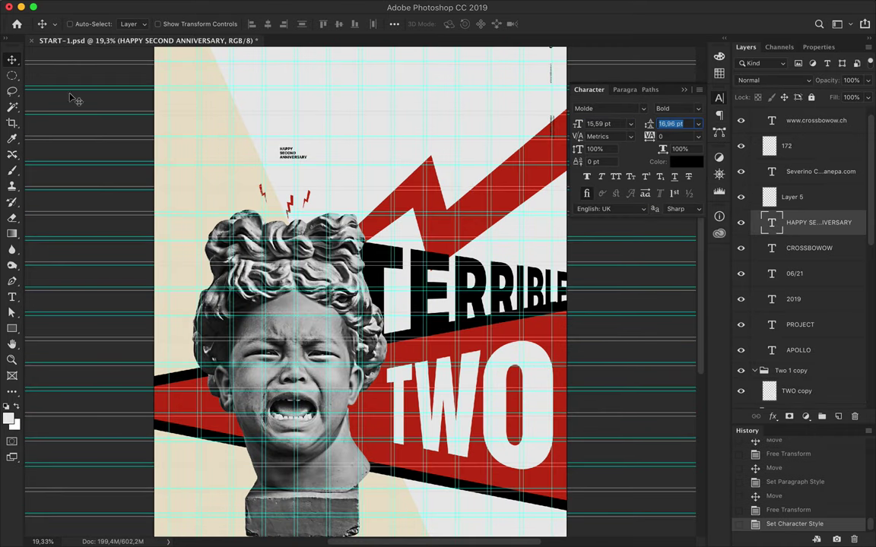
Move the caption into the Two copy group and toward the lower left, restoring the accidentally deleted Background
left_click_drag(806, 222, 821, 380)
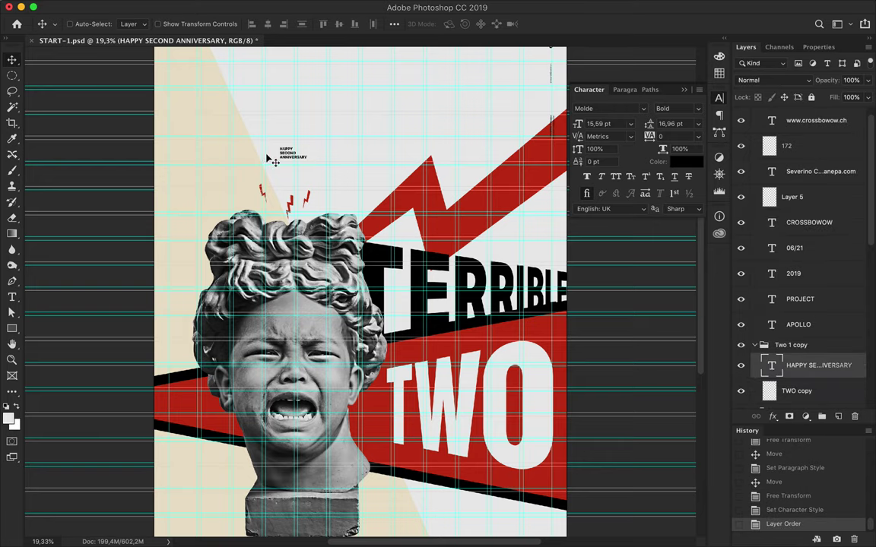
mouse_move(296, 144)
left_mouse_down()
mouse_move(266, 515)
mouse_move(247, 513)
left_mouse_up()
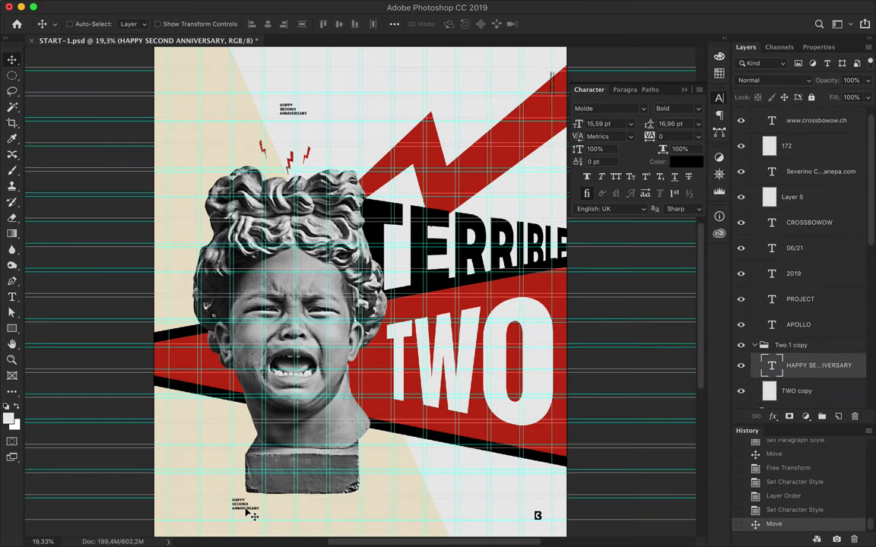
scroll(258, 99, "down", 2)
left_click(310, 195, "ctrl")
key("Delete")
key("ctrl+z")
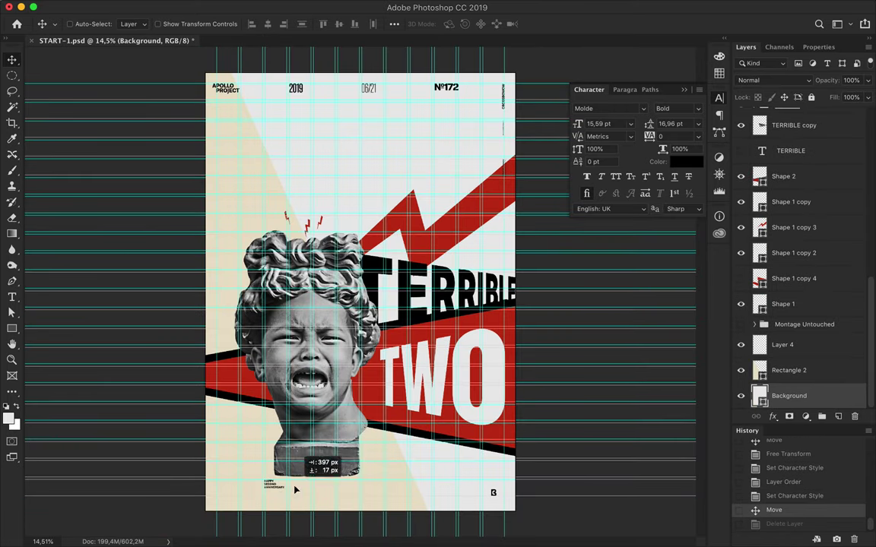
Nudge the anniversary caption right and up to sit beneath the statue's base
left_click_drag(272, 492, 297, 498)
scroll(297, 498, "up", 5)
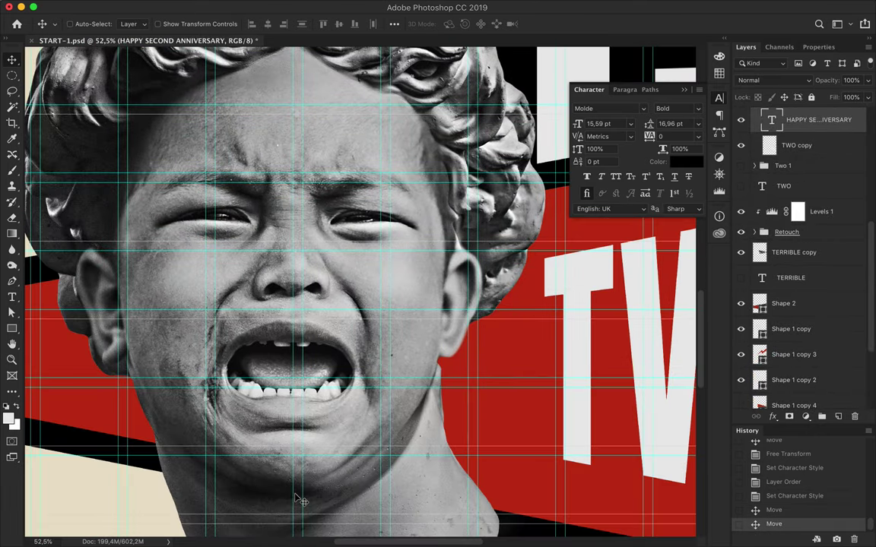
scroll(299, 498, "down", 4)
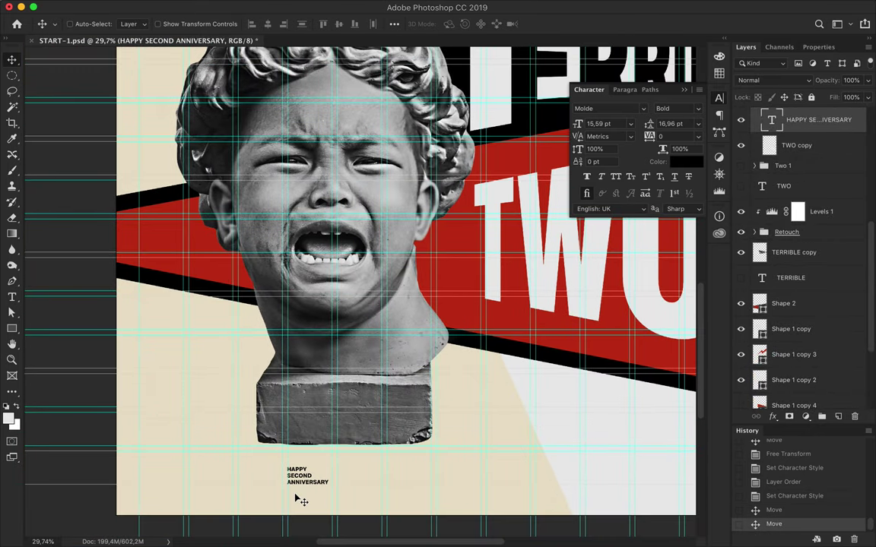
scroll(299, 473, "up", 10)
key("Up")
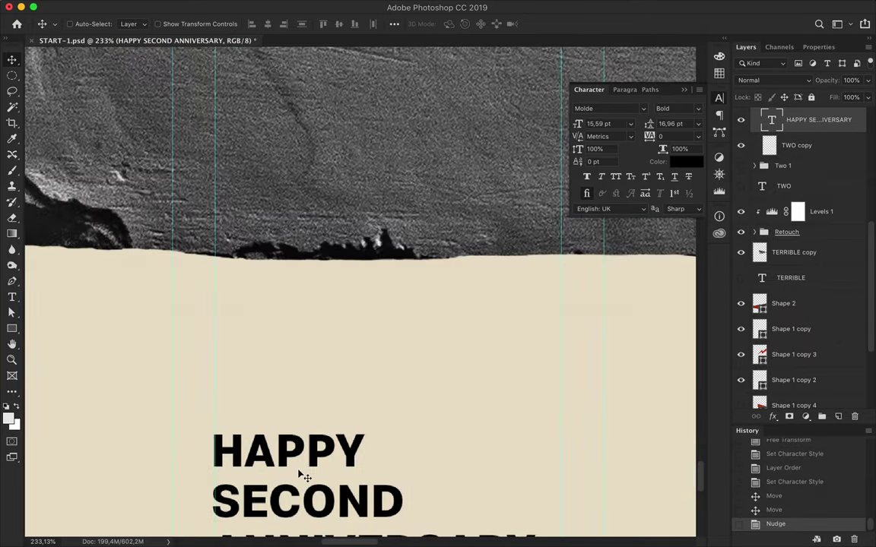
scroll(304, 477, "right", 5)
scroll(300, 475, "right", 5)
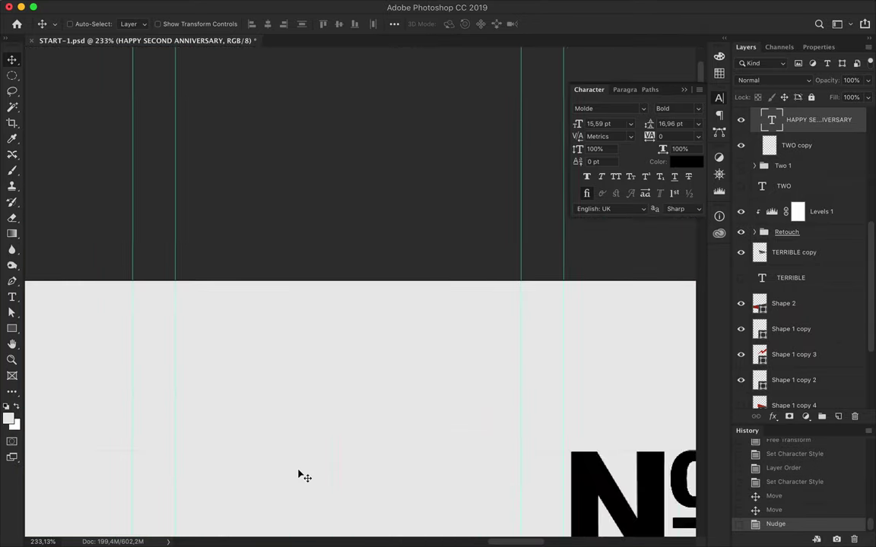
scroll(300, 475, "right", 5)
left_click_drag(328, 478, 320, 483)
scroll(317, 481, "left", 5)
left_click_drag(229, 469, 238, 446)
scroll(215, 418, "down", 1)
left_click_drag(219, 380, 220, 392)
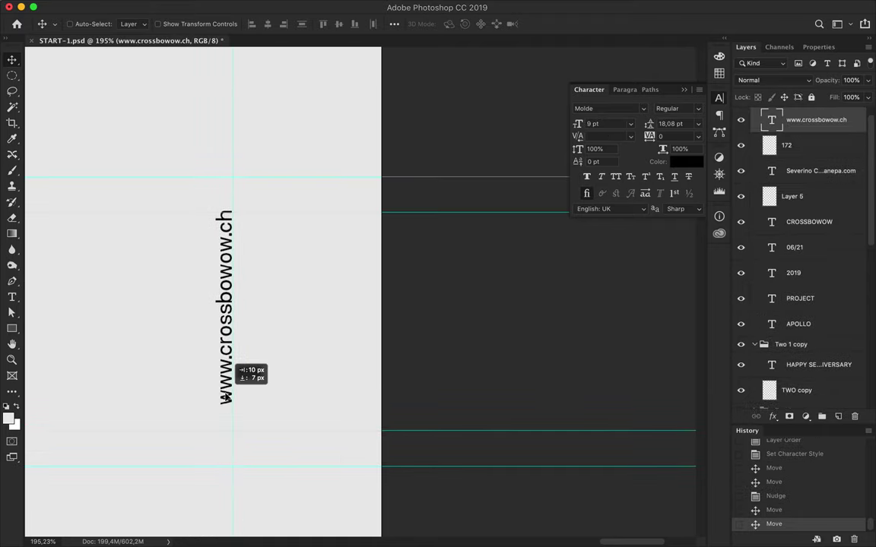
scroll(34, 244, "down", 3)
left_click_drag(200, 126, 199, 131)
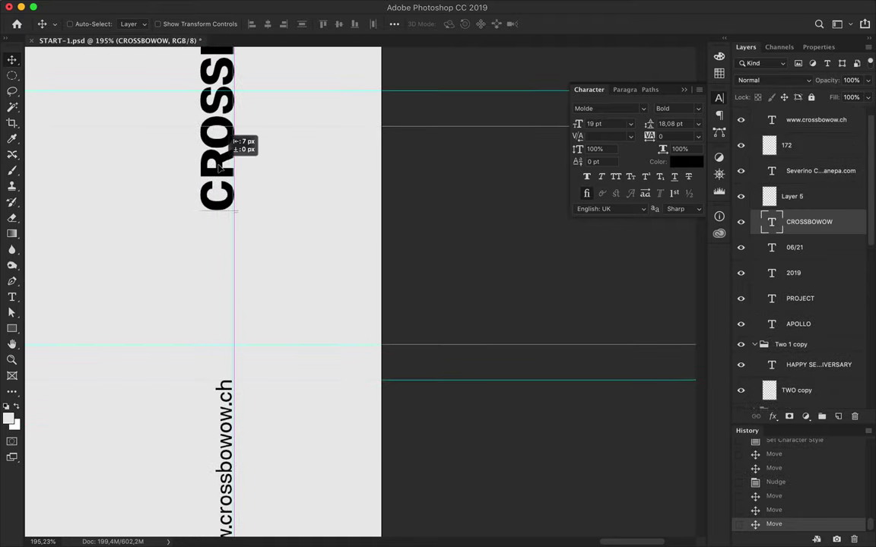
scroll(255, 441, "down", 5)
Tighten the vertical designer credit's tracking to -100
mouse_move(255, 441)
left_mouse_down()
mouse_move(277, 427)
mouse_move(276, 435)
left_mouse_up()
key("ctrl+z")
scroll(276, 435, "down", 3)
scroll(249, 393, "up", 3)
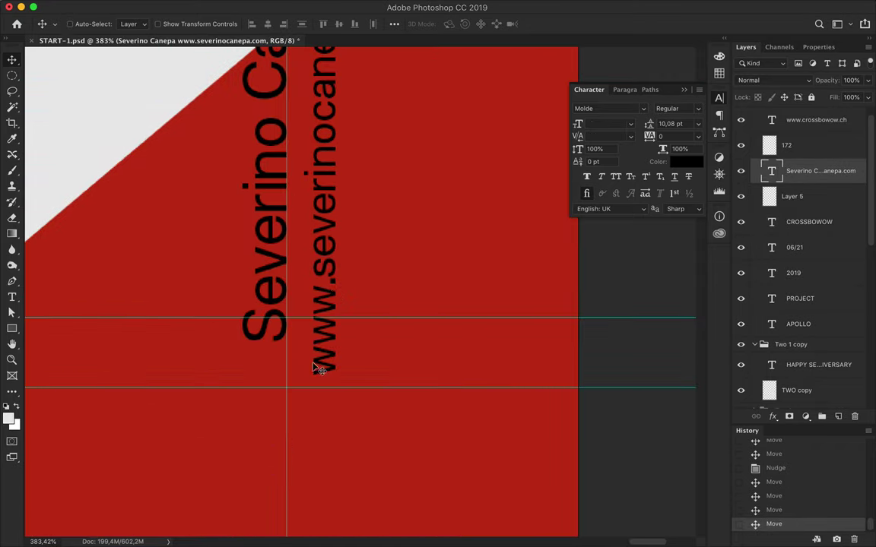
key("t")
left_click(606, 136)
left_click(12, 59)
Nudge the red zigzag shape (Shape 1 copy 3) upward
scroll(374, 181, "down", 3)
scroll(375, 181, "down", 3)
scroll(375, 180, "down", 3)
scroll(374, 181, "down", 2)
scroll(375, 181, "down", 1)
left_click(368, 209)
key("shift+Up")
key("shift+Up")
key("shift+Up")
key("shift+Up")
key("shift+Up")
key("shift+Up")
Select the black diagonal stripe and start a free transform on it
scroll(421, 228, "down", 1)
left_click(501, 440, "ctrl")
key("ctrl+t")
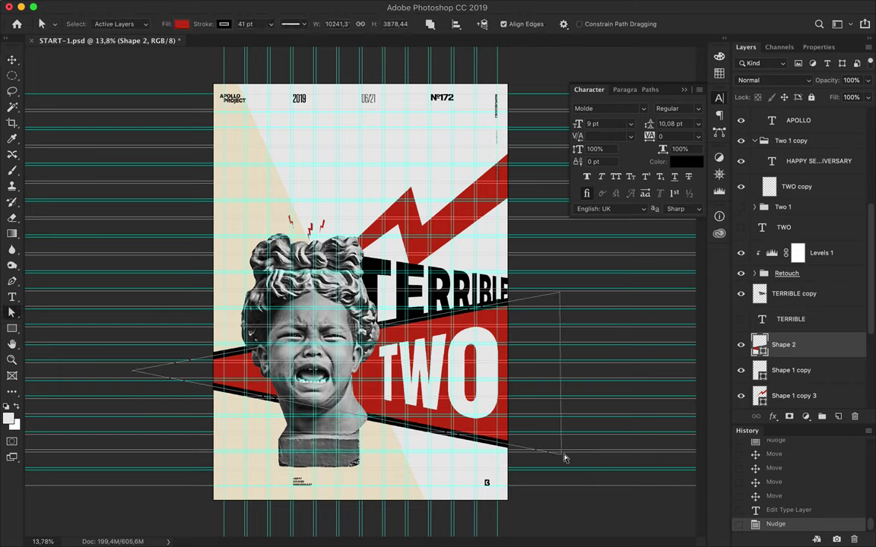
Reshape the black diagonal stripe by dragging its corner handle and apply it
left_click_drag(563, 459, 524, 444)
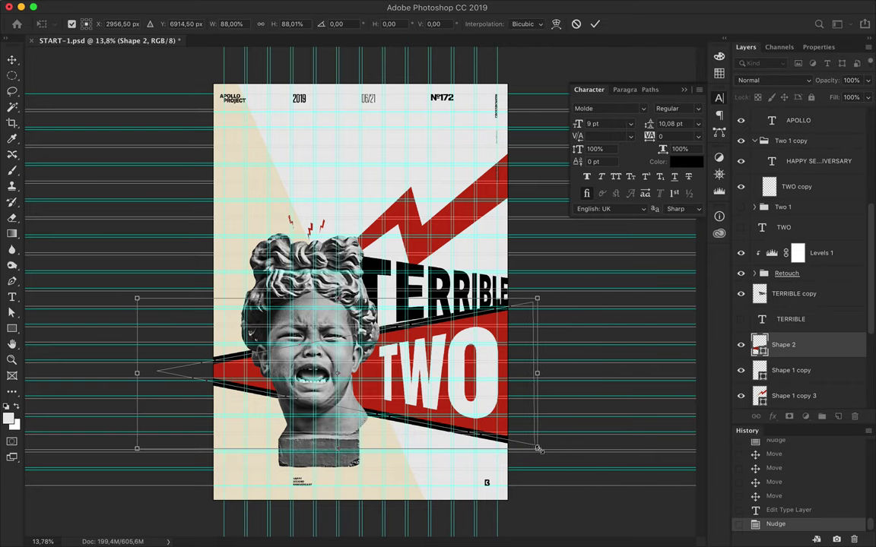
key("Return")
left_click(443, 289)
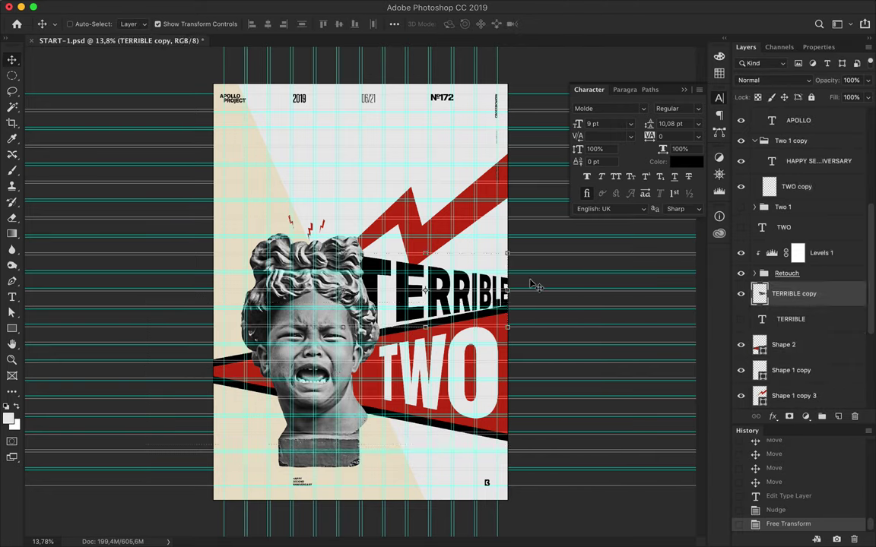
Delete the beige background layer and hide the guides
left_click(248, 206, "ctrl")
key("Delete")
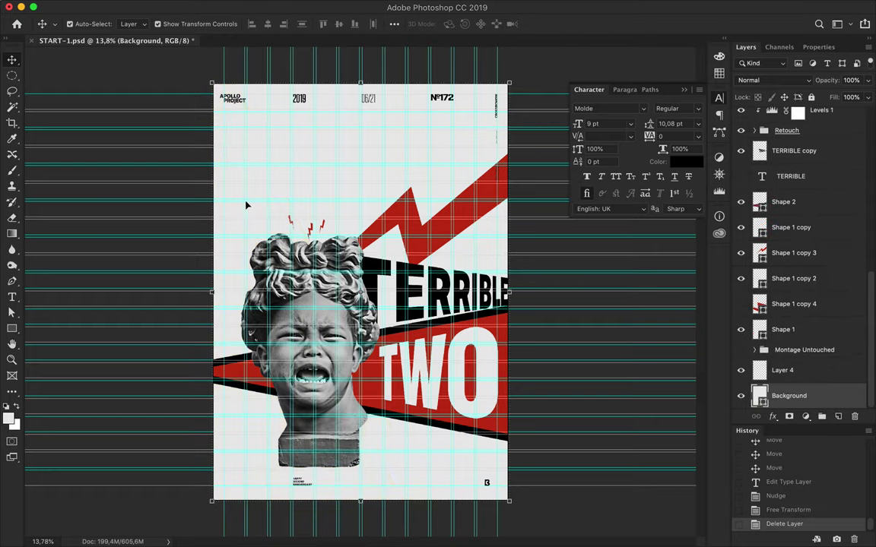
key("ctrl+semicolon")
left_click(371, 101)
Set the 06/21 date text in Compressed-Bold
key("t")
left_click(228, 23)
left_click(228, 51)
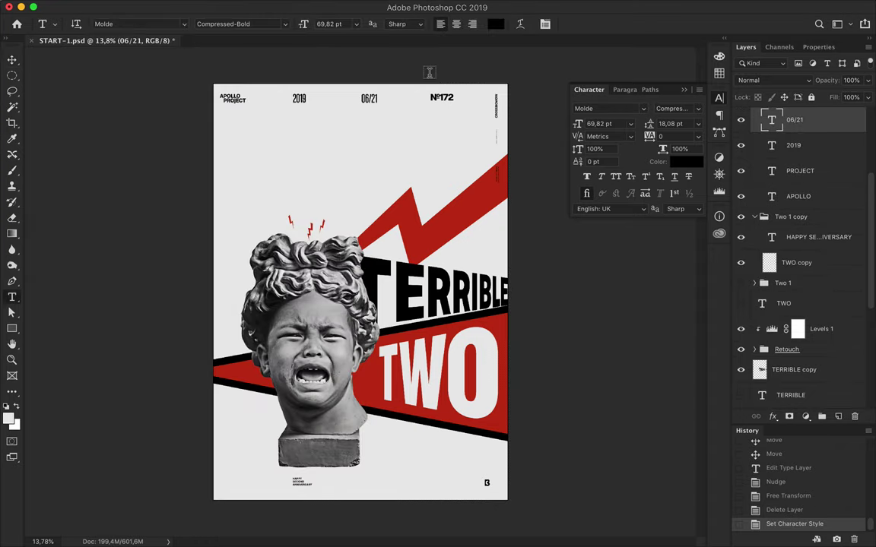
Rotate the HAPPY SECOND ANNIVERSARY text 90° so it runs vertically
key("v")
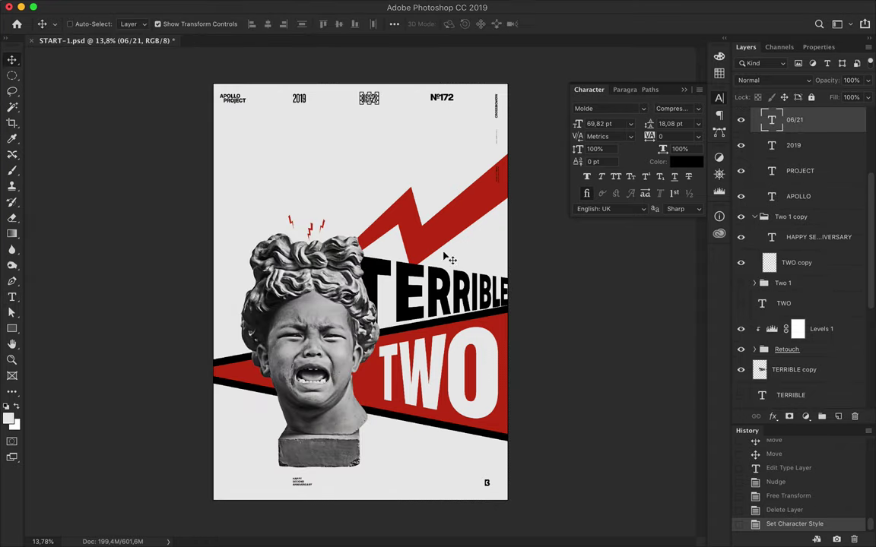
left_click(298, 481, "ctrl")
key("ctrl+t")
key("ctrl+plus")
left_click_drag(286, 530, 238, 55)
scroll(201, 228, "up", 3)
left_click_drag(199, 228, 260, 228)
key("Return")
key("ctrl+t")
Place the vertical anniversary text beneath APOLLO PROJECT, then fit the poster and hide guides
scroll(205, 219, "up", 2)
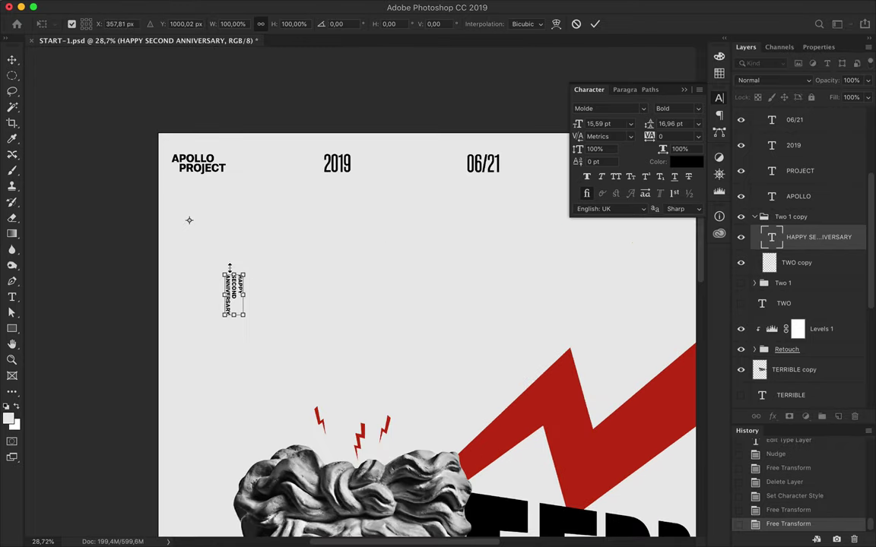
mouse_move(229, 270)
left_mouse_down()
mouse_move(182, 182)
mouse_move(189, 205)
left_mouse_up()
key("Return")
scroll(187, 186, "up", 3)
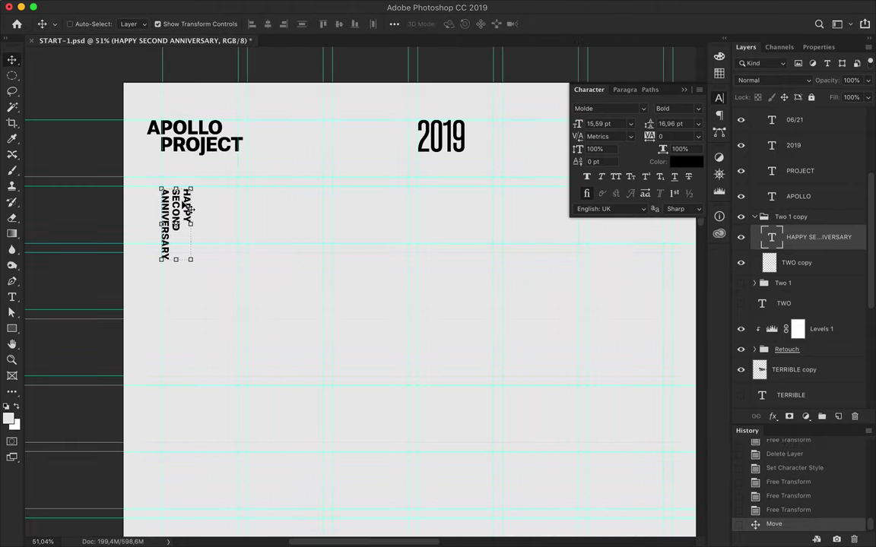
left_click_drag(189, 205, 190, 268)
key("ctrl+0")
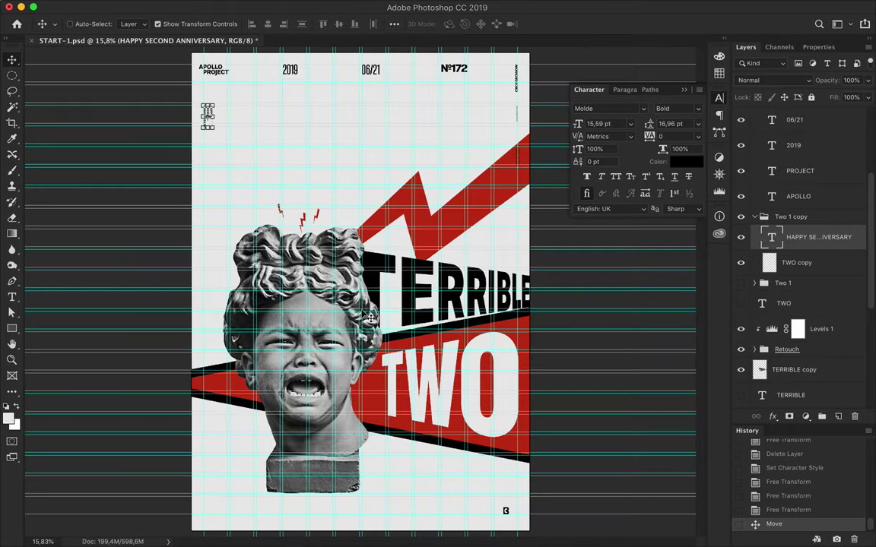
key("ctrl+semicolon")
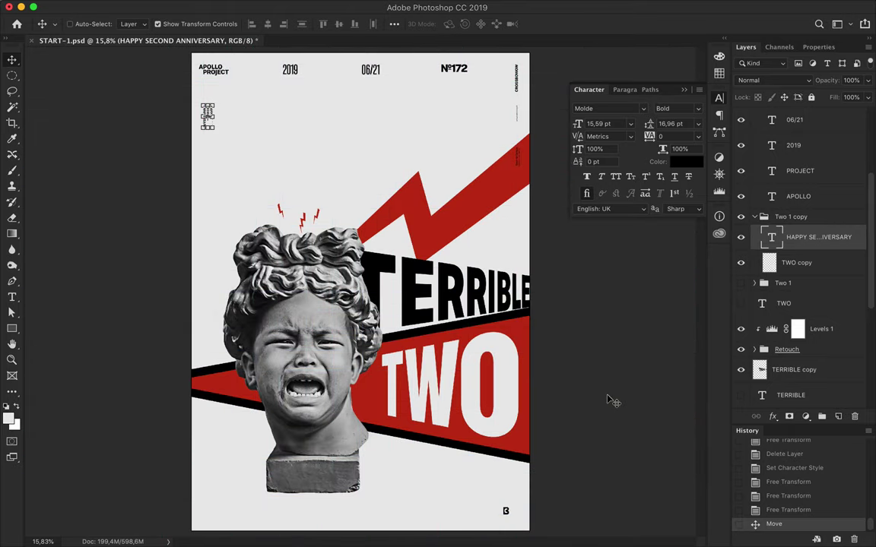
Scale the TERRIBLE lettering down to about 92% and fine-tune its position
left_click(433, 269, "ctrl")
key("ctrl+t")
left_click_drag(529, 248, 514, 251)
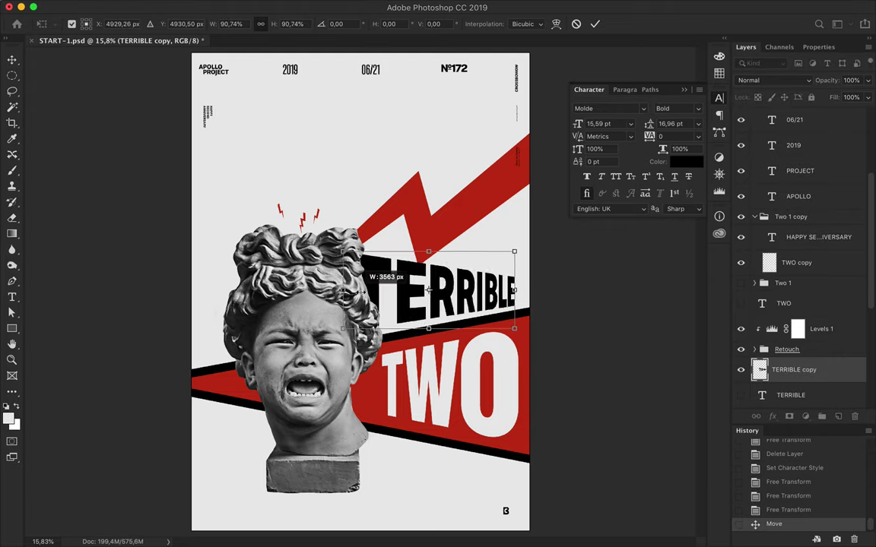
left_click_drag(344, 291, 350, 295)
key("Return")
key("ctrl+t")
left_click_drag(532, 275, 527, 293)
key("Return")
Move the red lightning shape slightly lower
left_click_drag(499, 199, 475, 235)
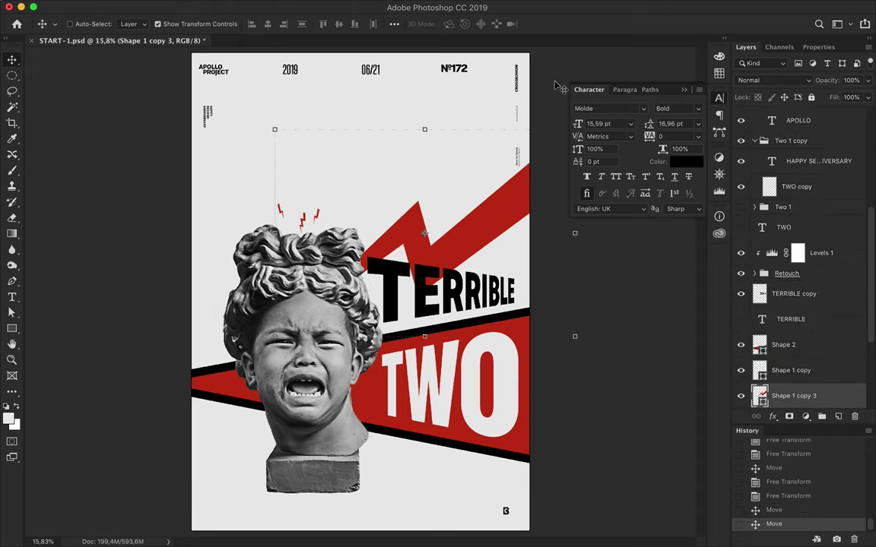
key("ctrl+apostrophe")
key("ctrl+h")
Move the 06/21 date left so it sits right beside 2019
left_click(370, 69)
scroll(370, 69, "up", 1)
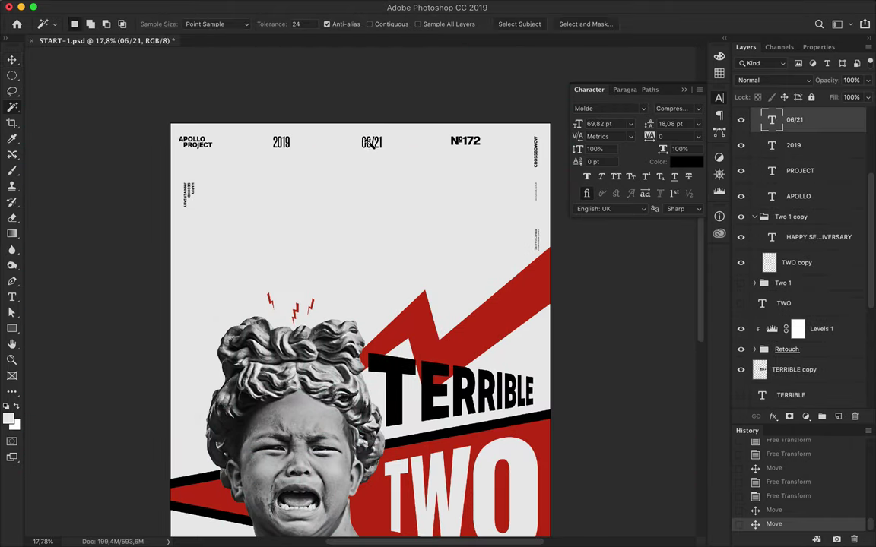
key("ctrl+apostrophe")
left_click_drag(372, 146, 326, 145)
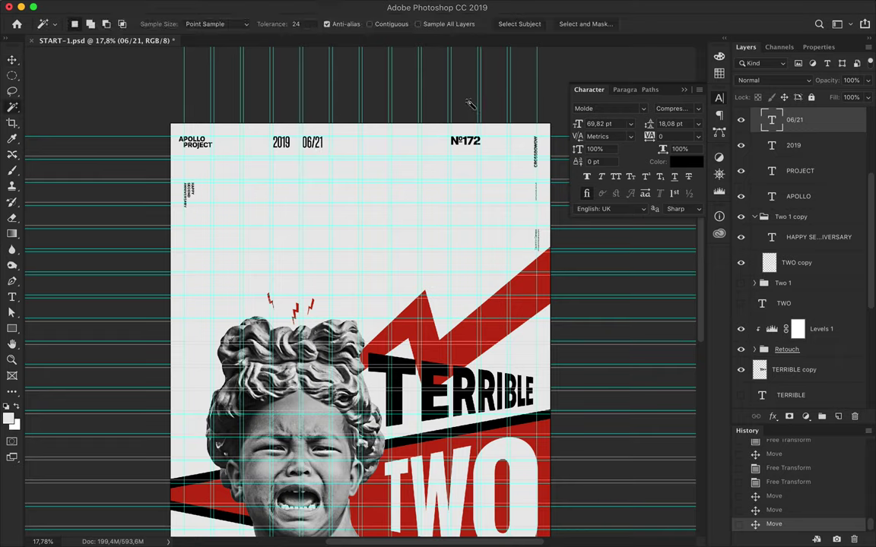
scroll(476, 134, "down", 5)
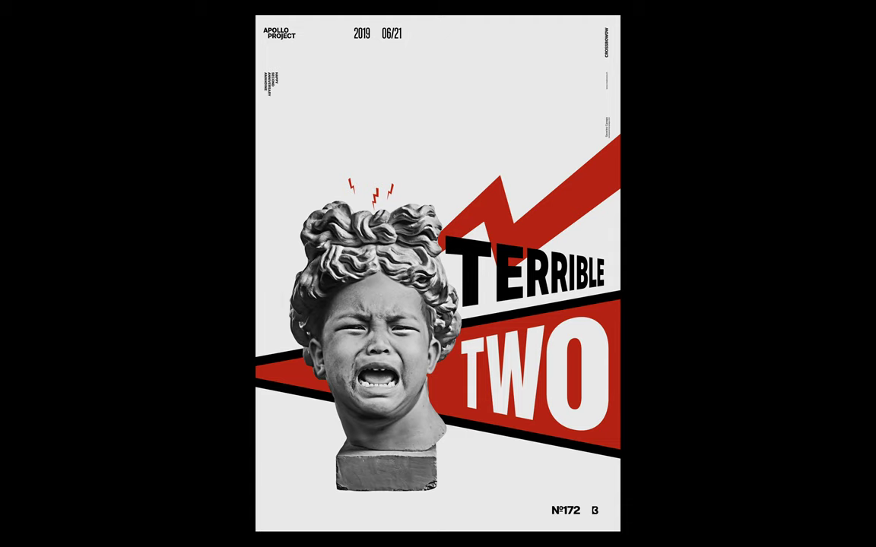